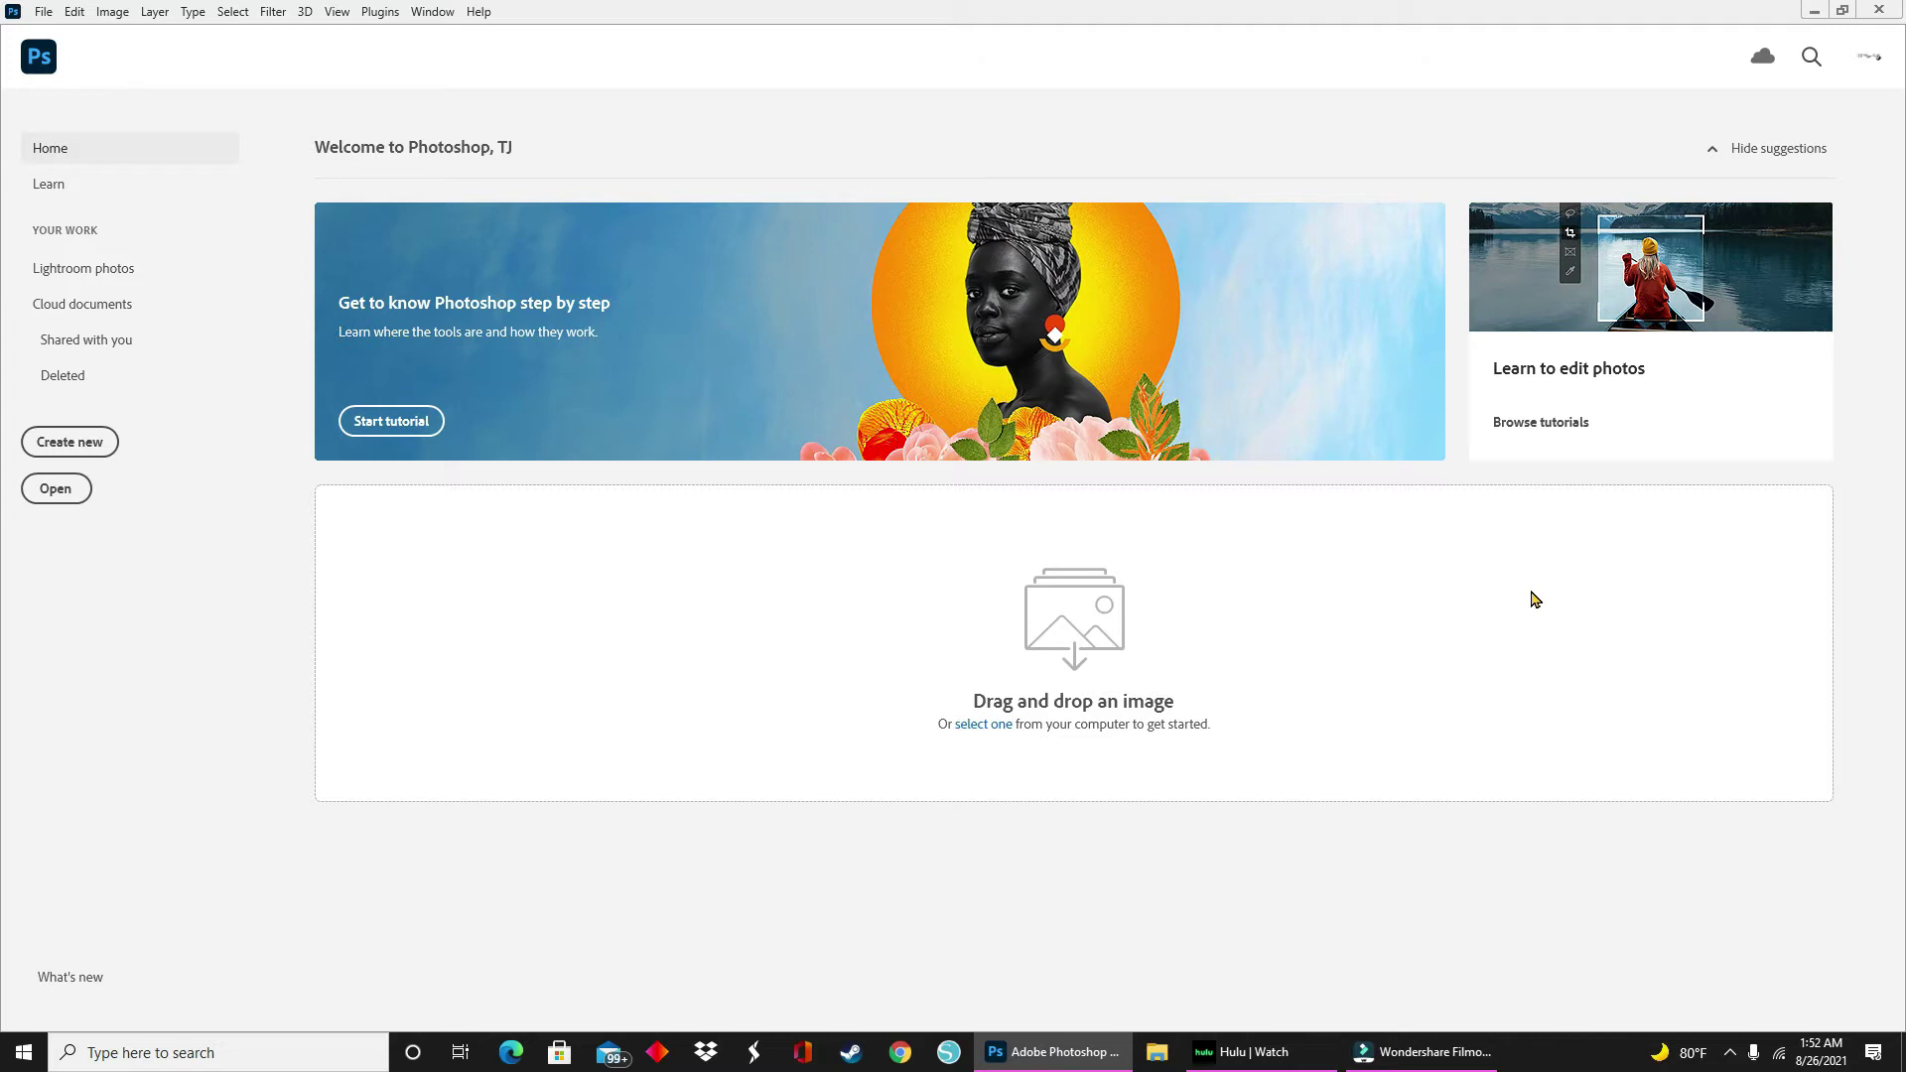
Create a new square document from the Custom 3600 × 3600 px, 300 ppi preset
{"action": "left_click", "coordinate": [99, 449]}
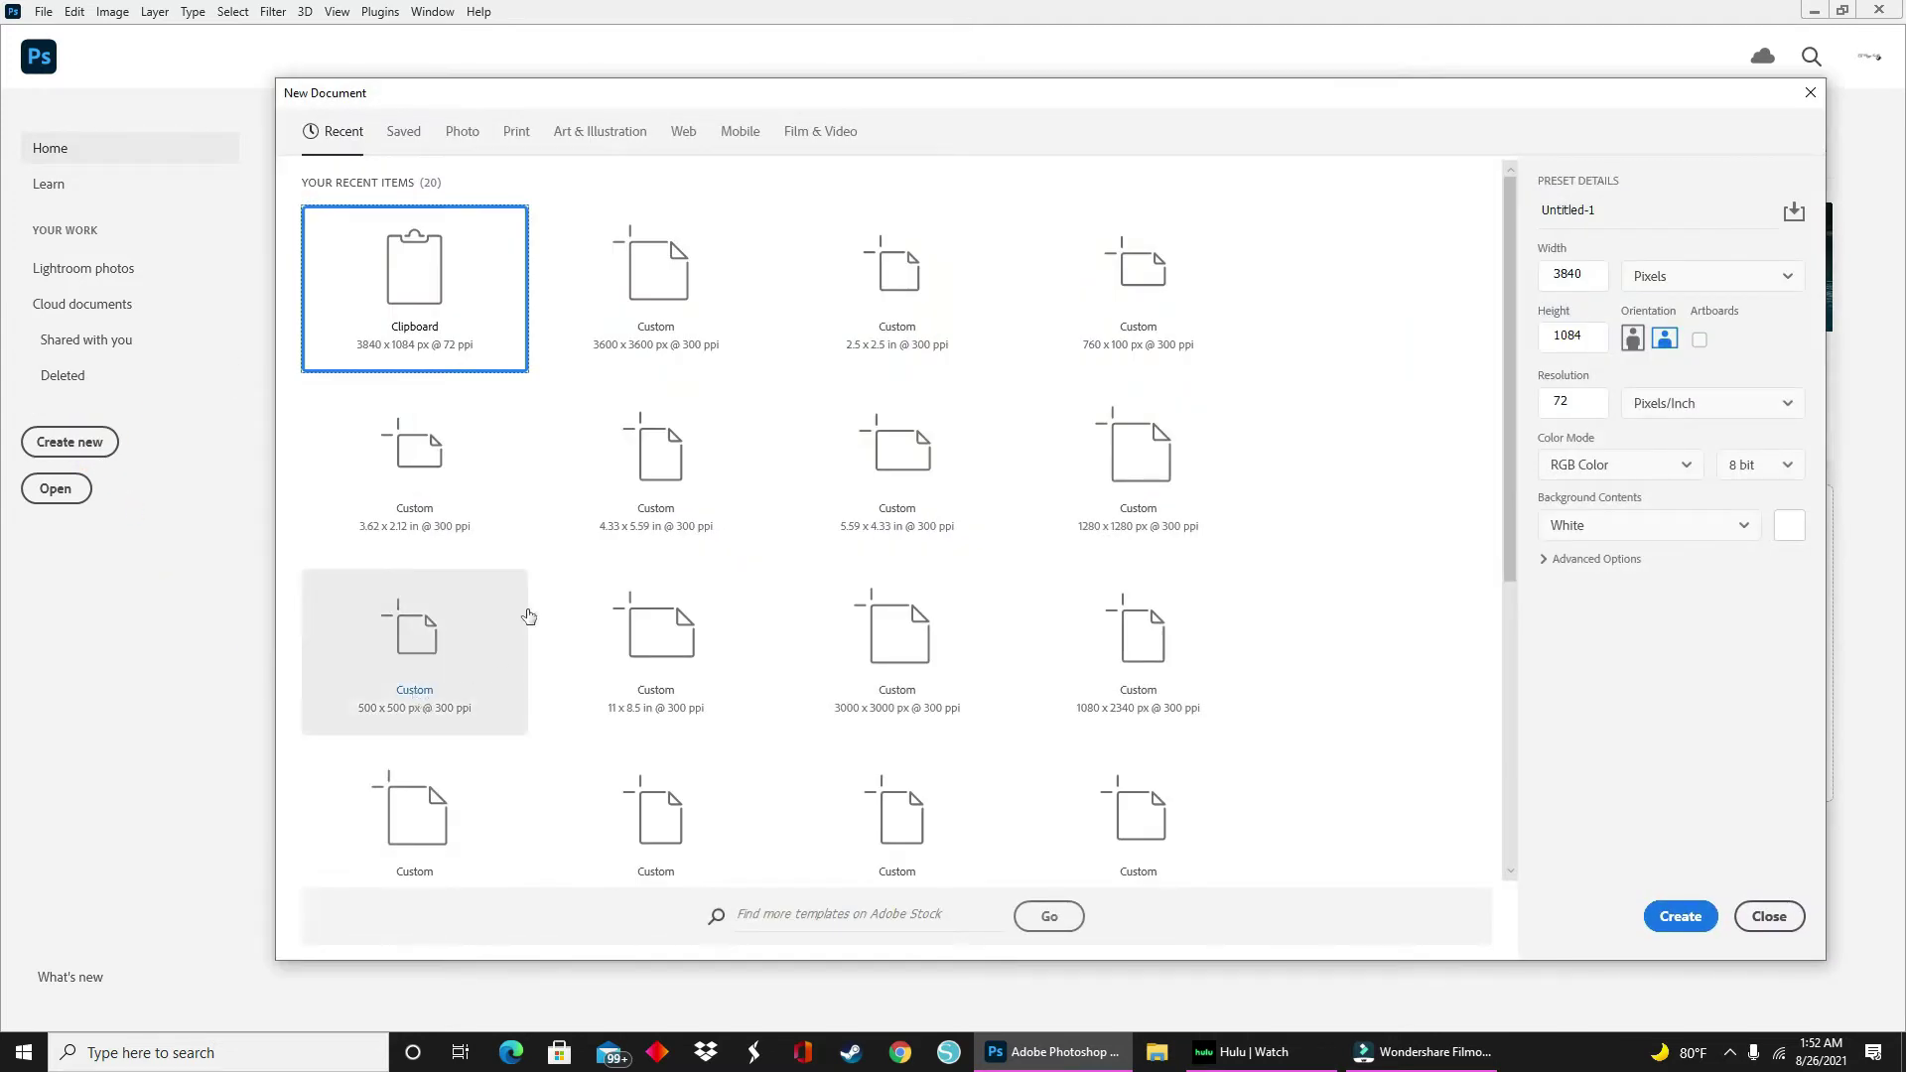
{"action": "left_click", "coordinate": [643, 342]}
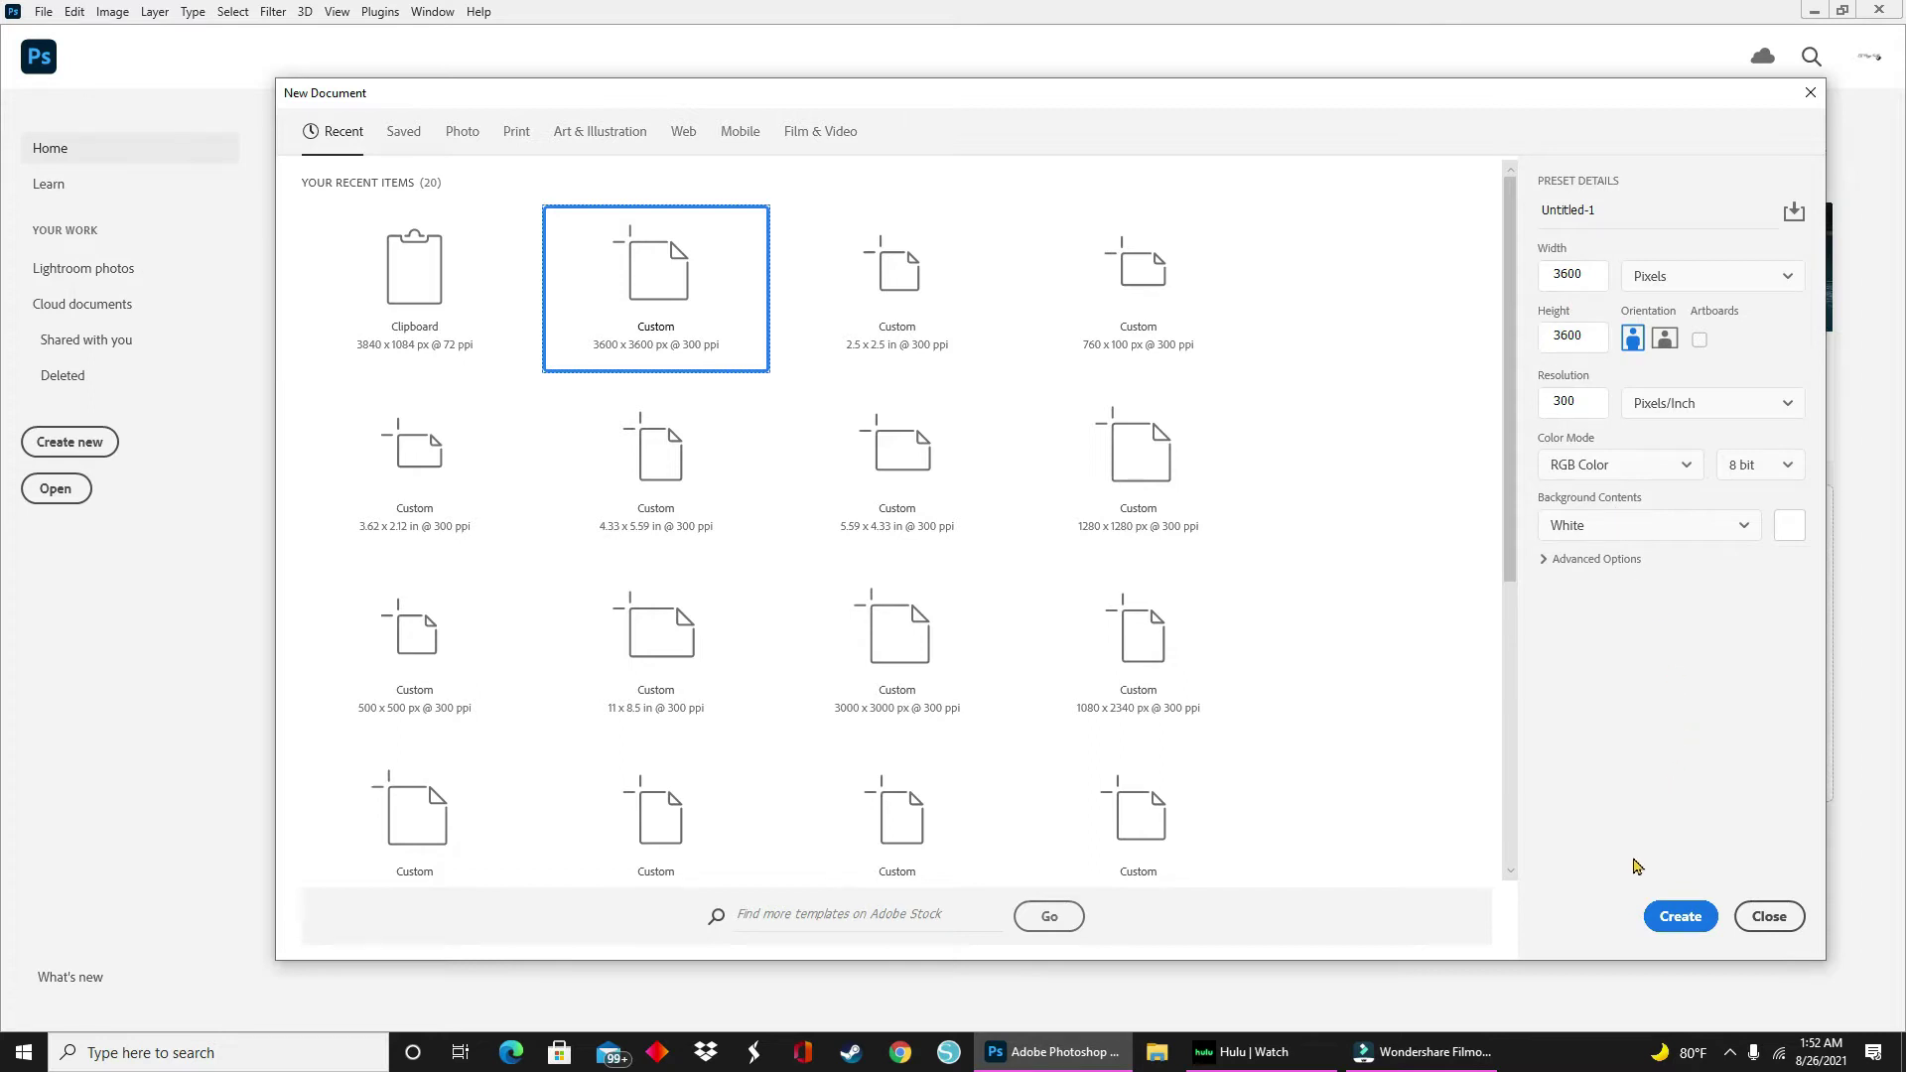
{"action": "left_click", "coordinate": [1662, 922]}
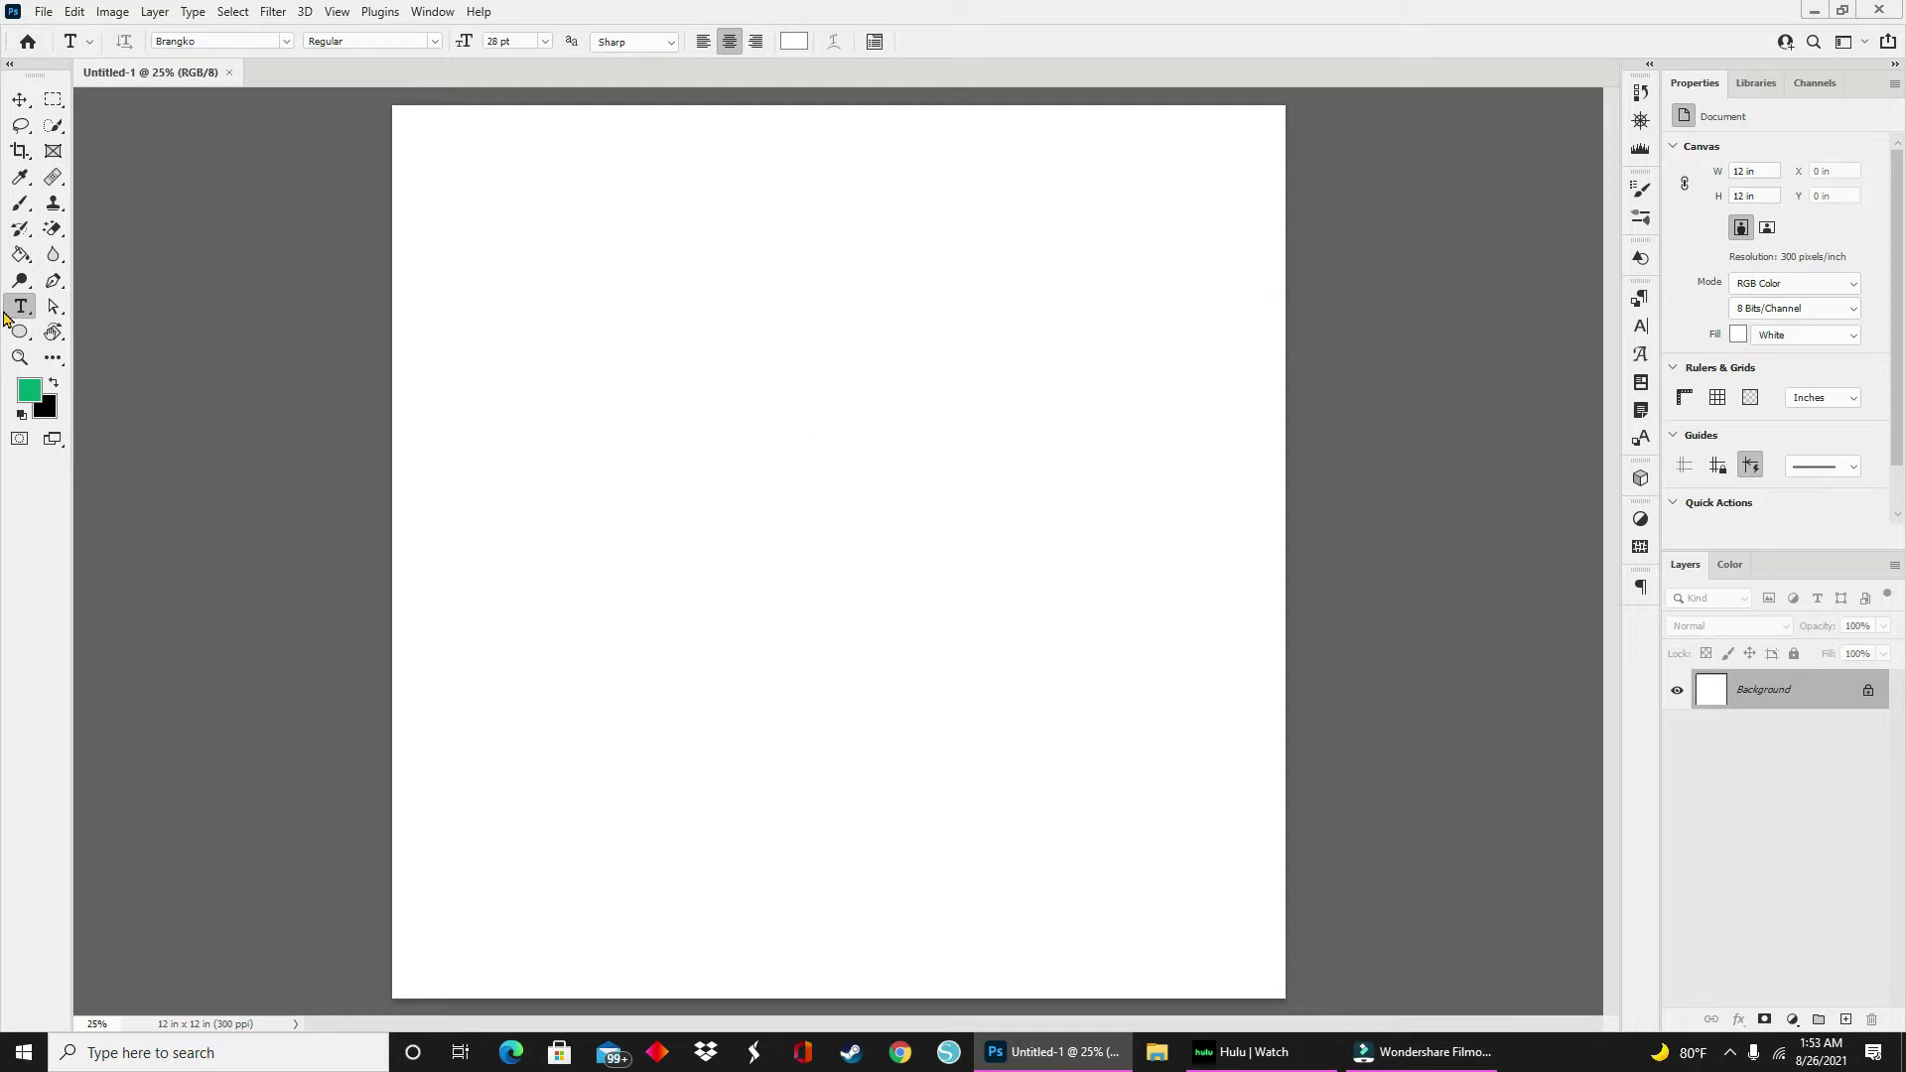
Switch to the Essentials (Default) workspace and browse the Type tool's font family list
{"action": "left_click", "coordinate": [427, 13]}
{"action": "mouse_move", "coordinate": [467, 53]}
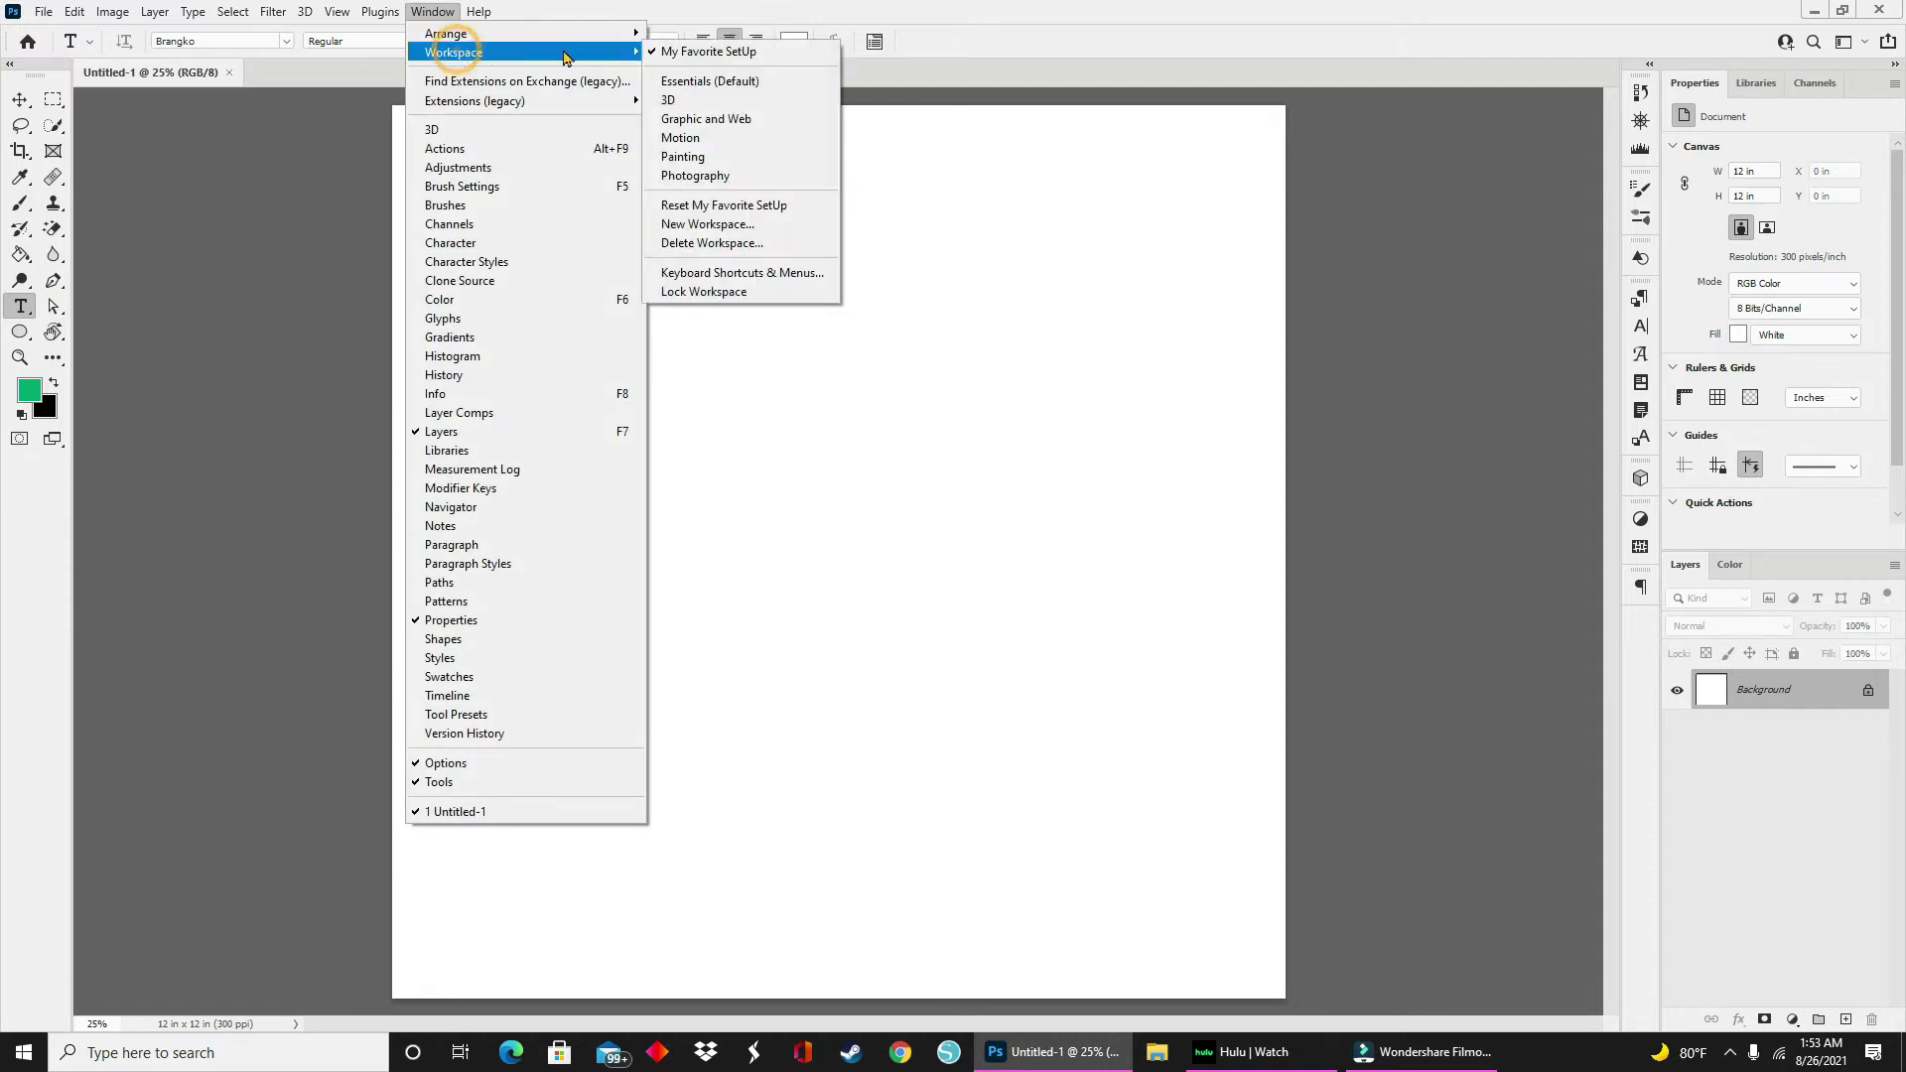
{"action": "left_click", "coordinate": [721, 85]}
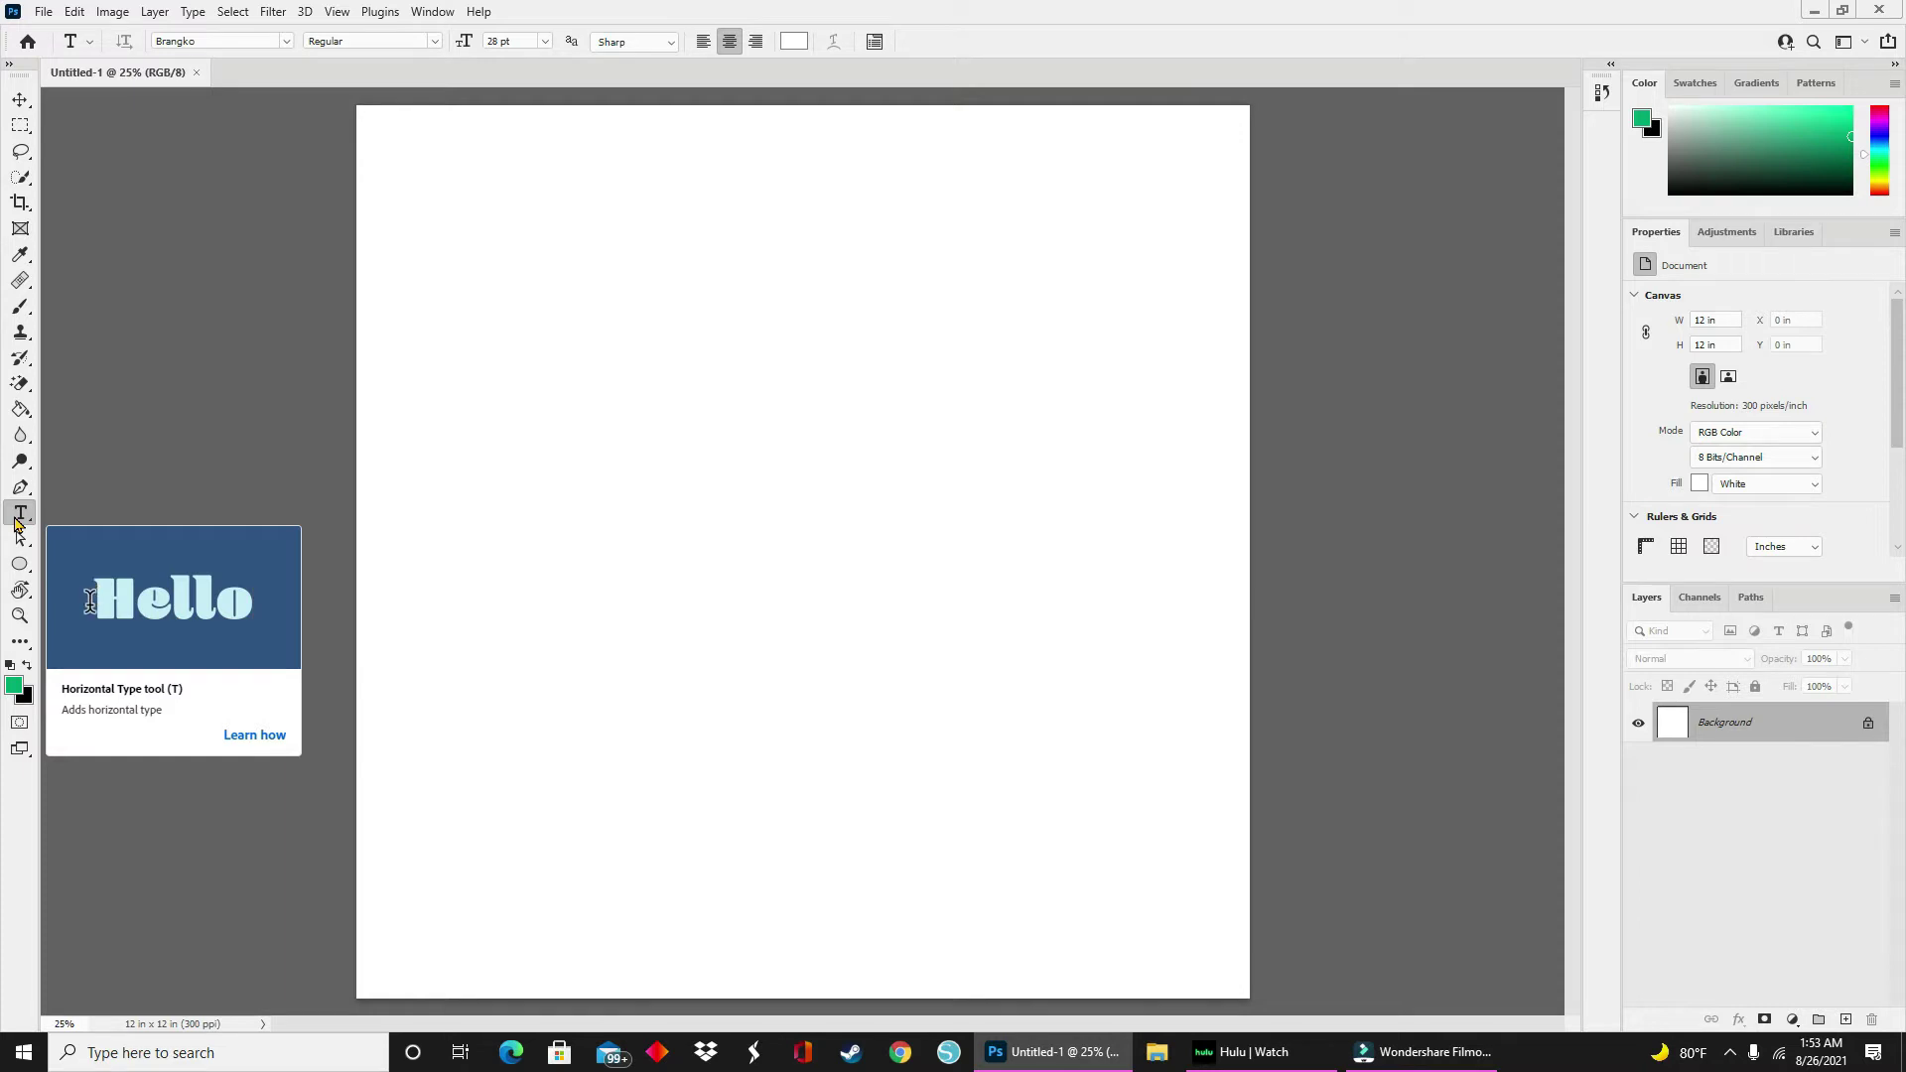
{"action": "left_click", "coordinate": [286, 41]}
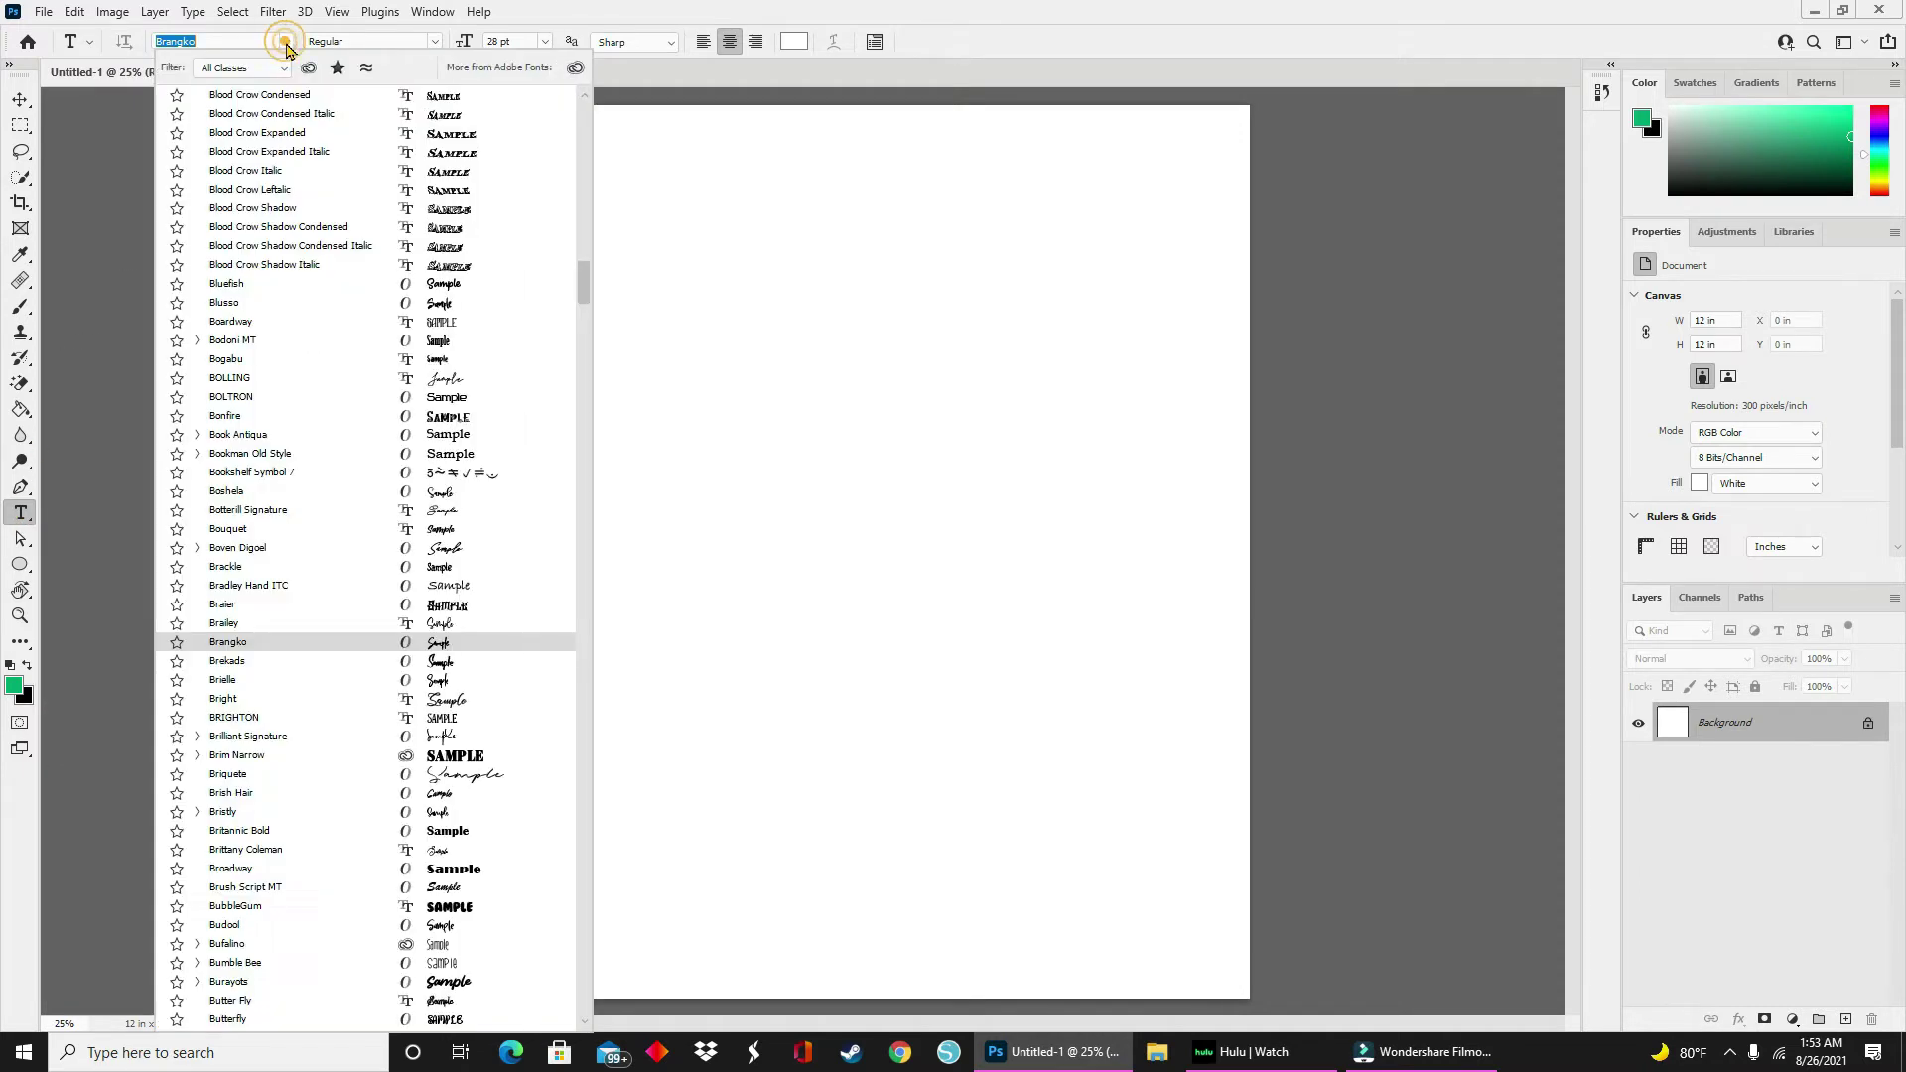
{"action": "left_click_drag", "start_coordinate": [584, 289], "coordinate": [589, 854]}
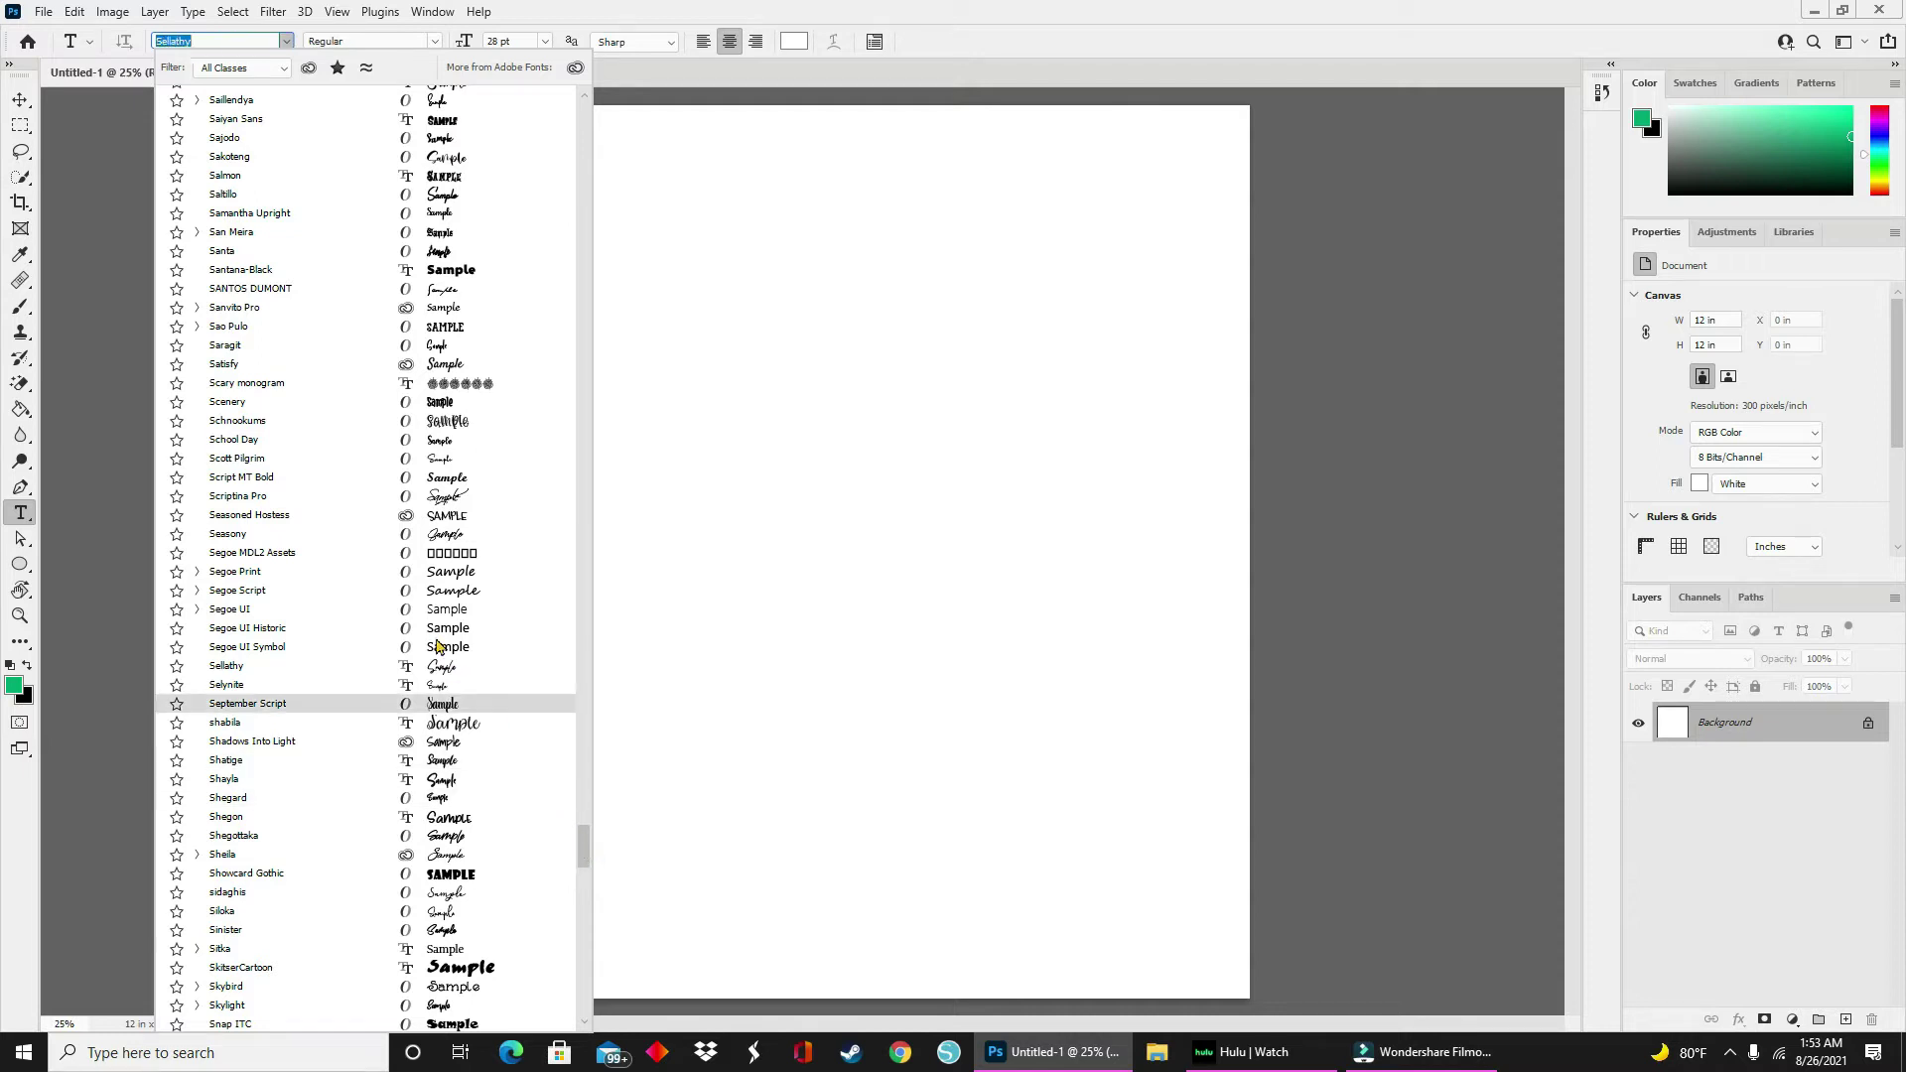
Start a School Day text layer near the top left with black text colour
{"action": "left_click", "coordinate": [256, 440]}
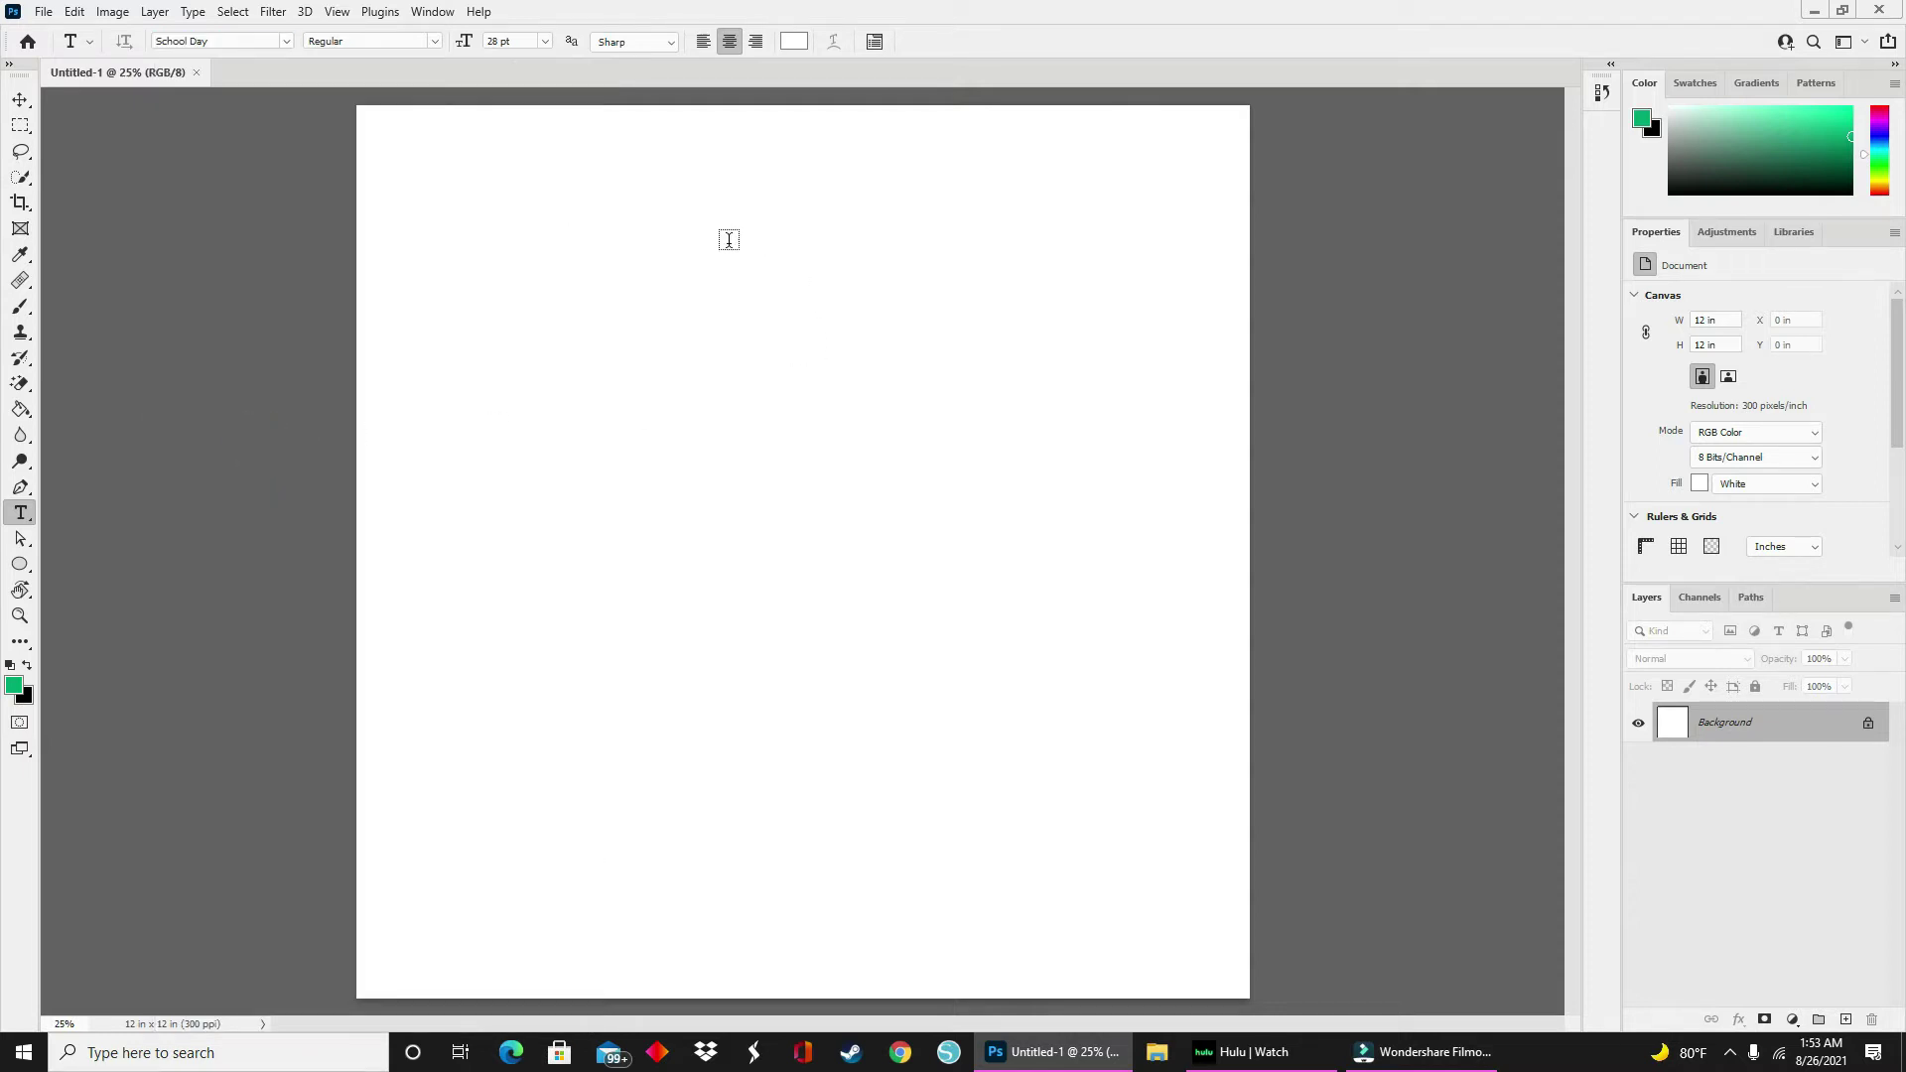
{"action": "left_click", "coordinate": [532, 275]}
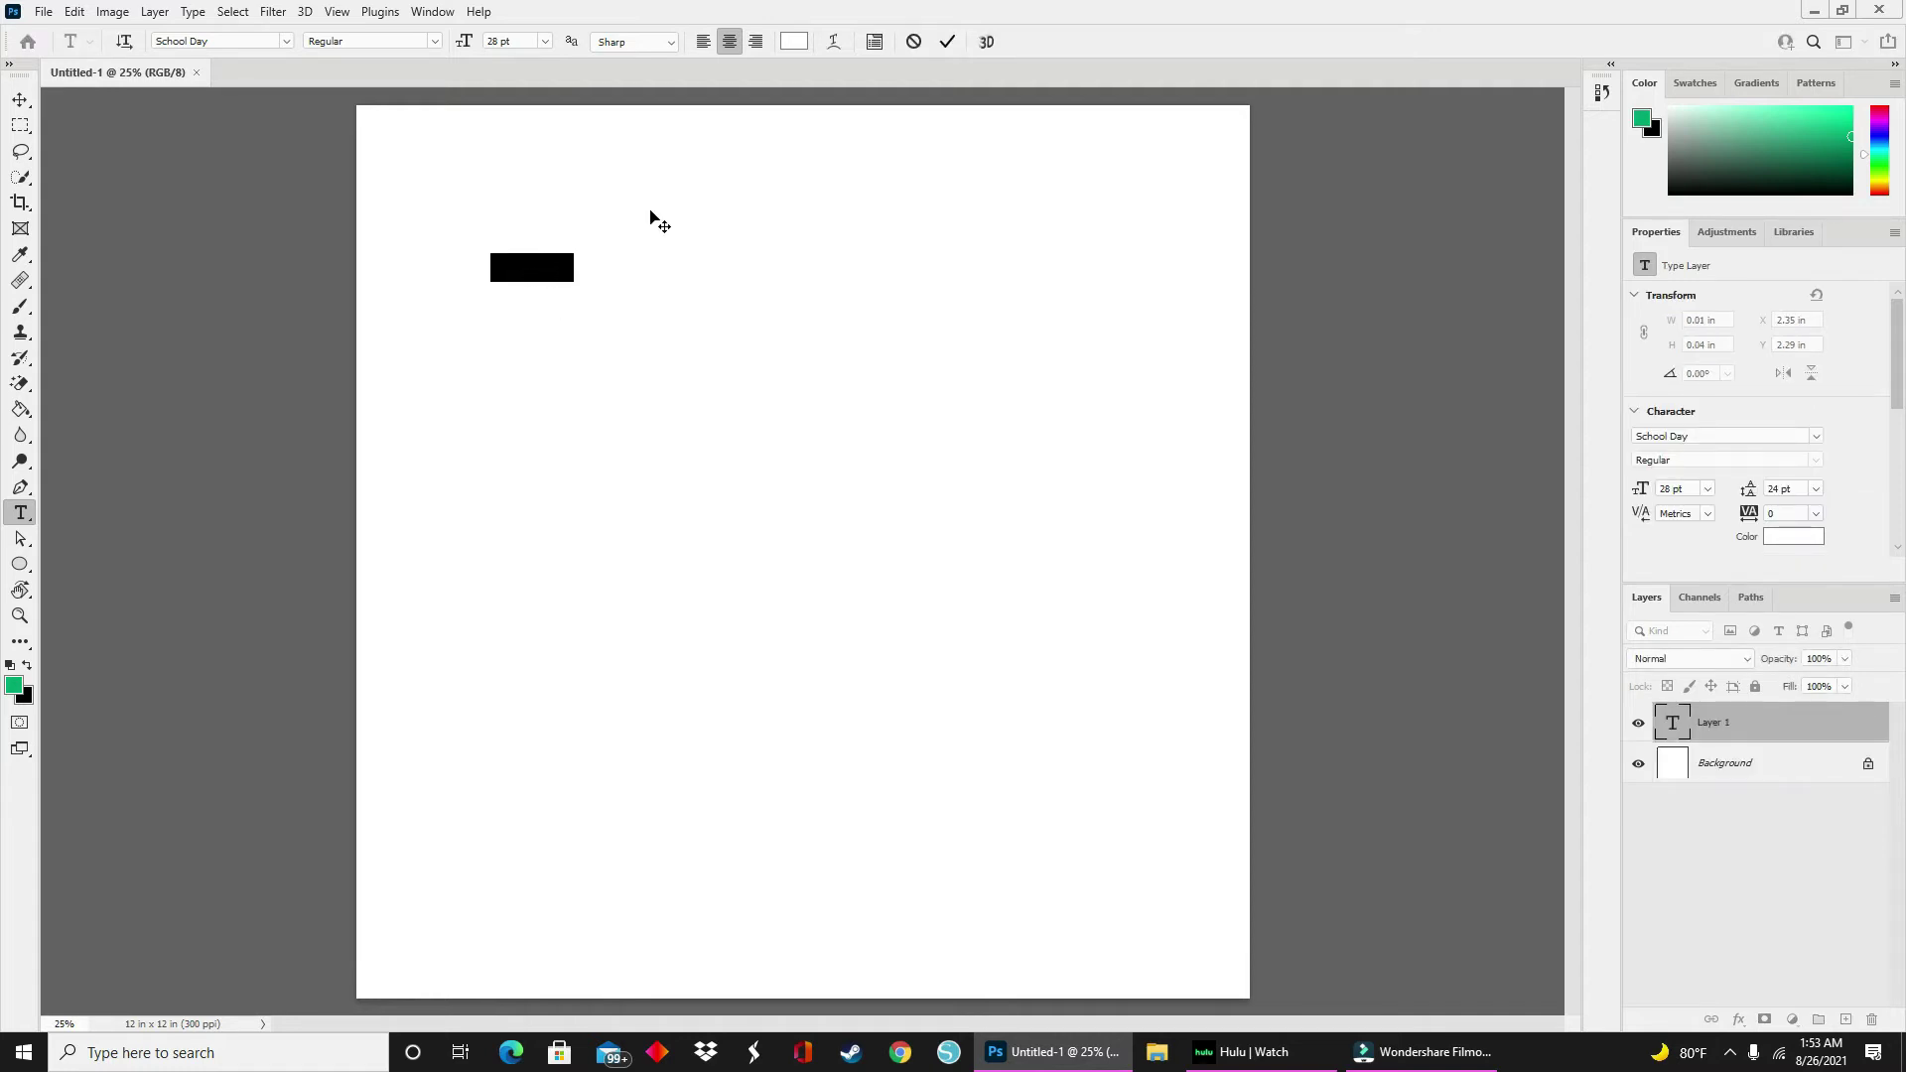
{"action": "left_click", "coordinate": [793, 42]}
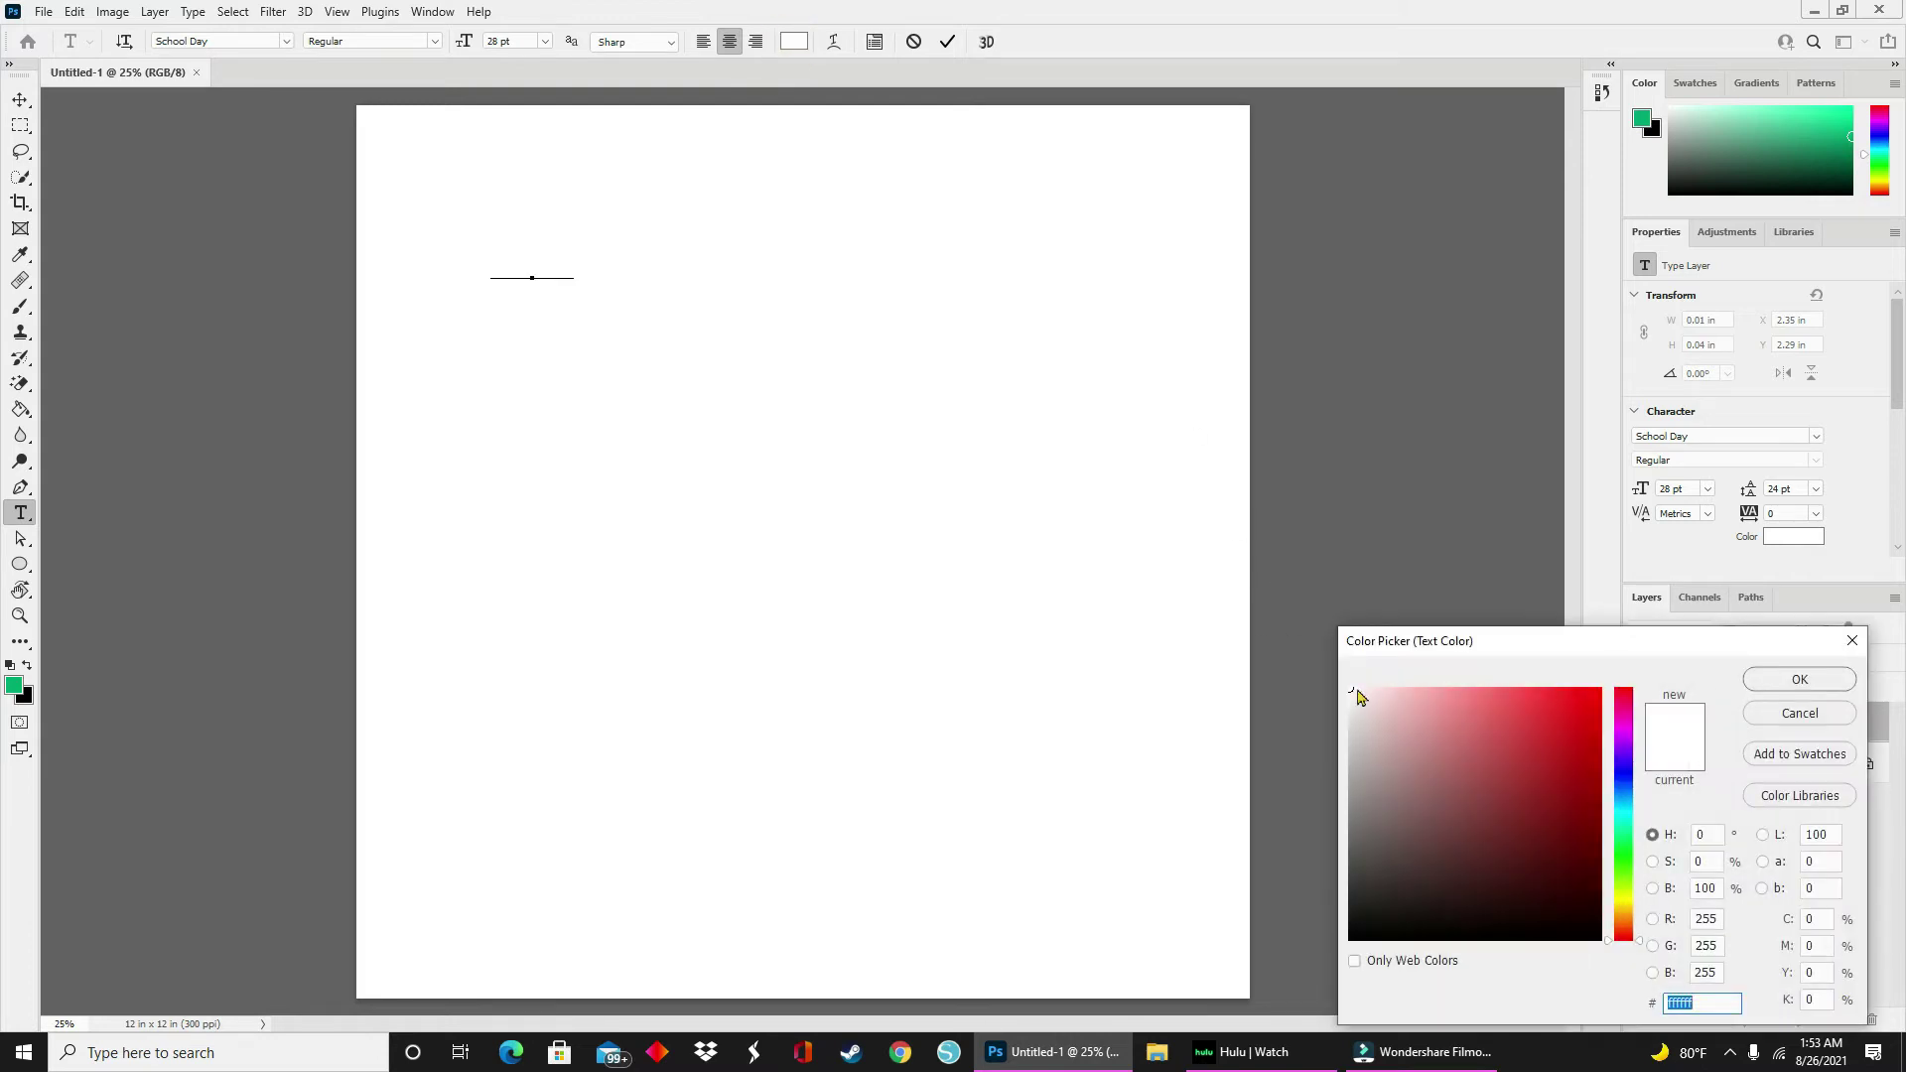
{"action": "left_click_drag", "start_coordinate": [1416, 765], "coordinate": [1239, 977]}
{"action": "left_click", "coordinate": [1767, 685]}
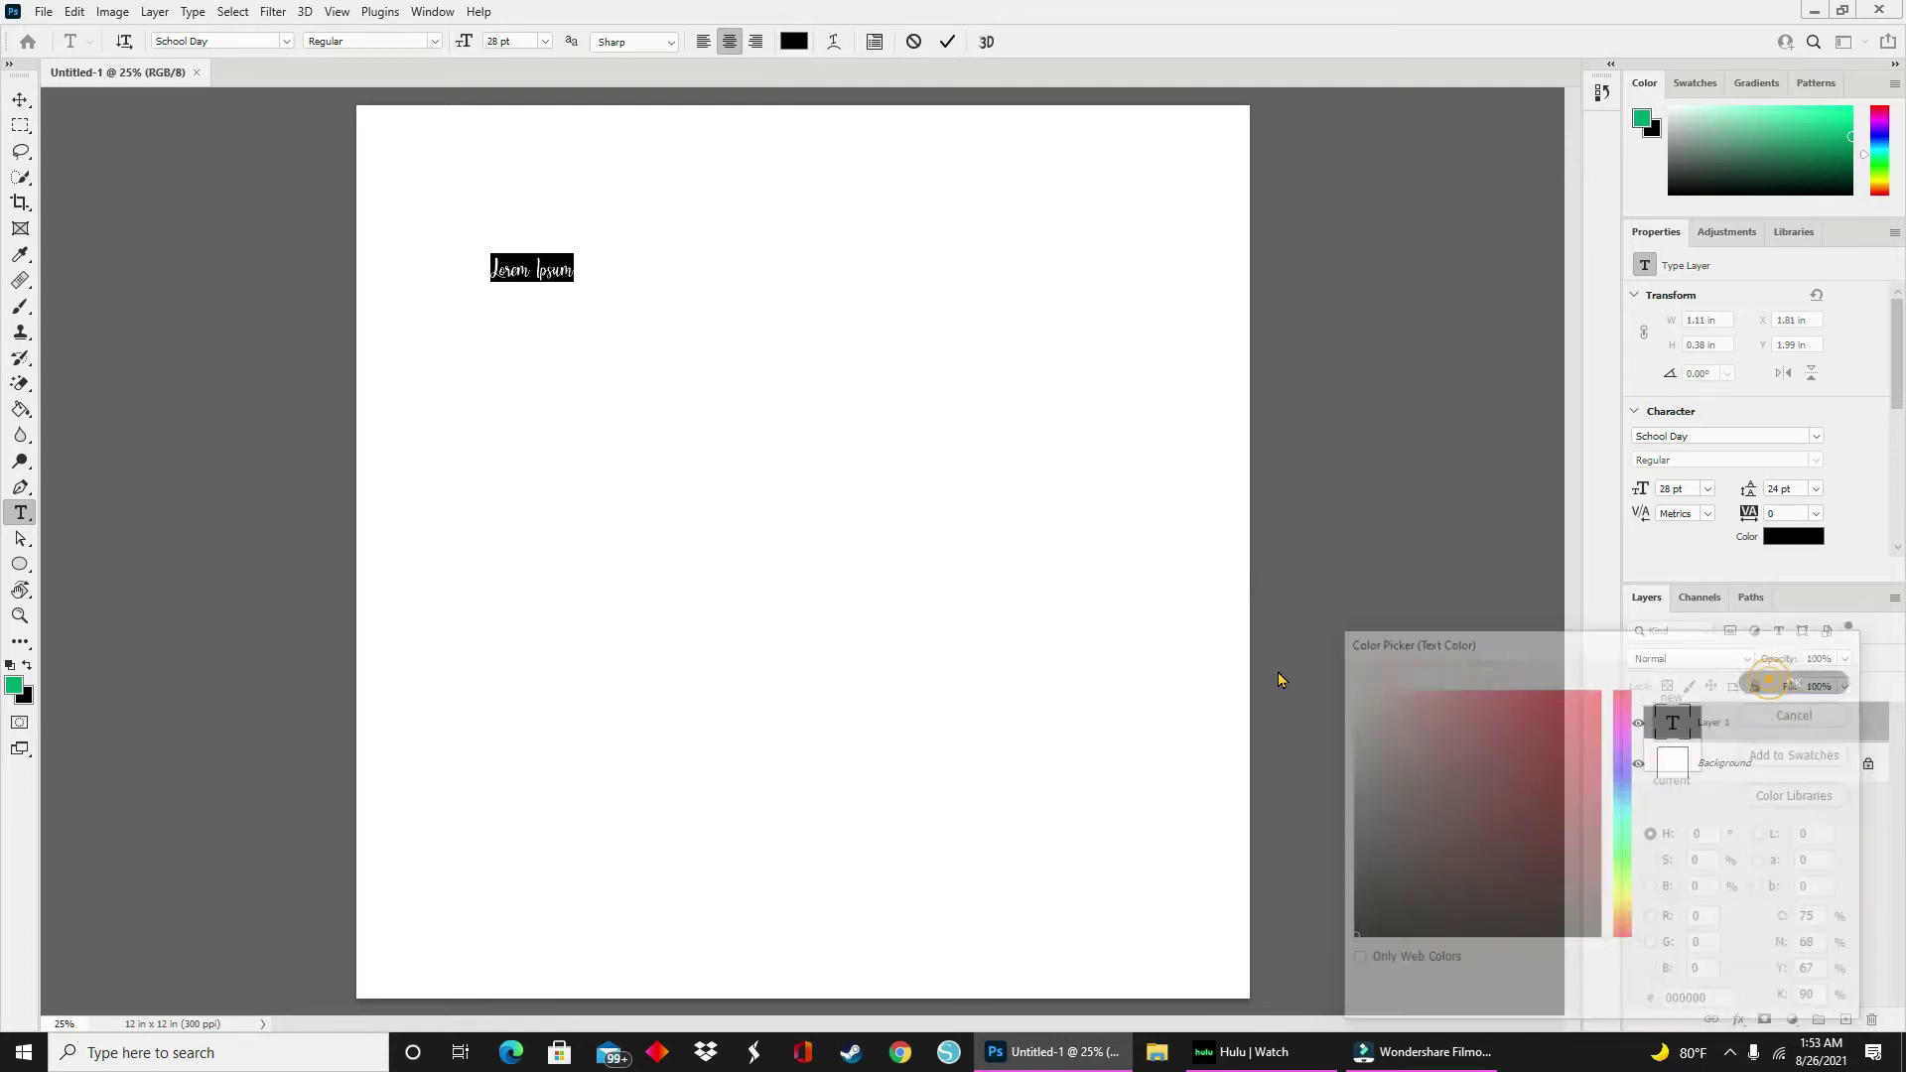
Set the text to 72 pt and scale it up to about 9 in wide
{"action": "left_click", "coordinate": [545, 42]}
{"action": "left_click", "coordinate": [518, 294]}
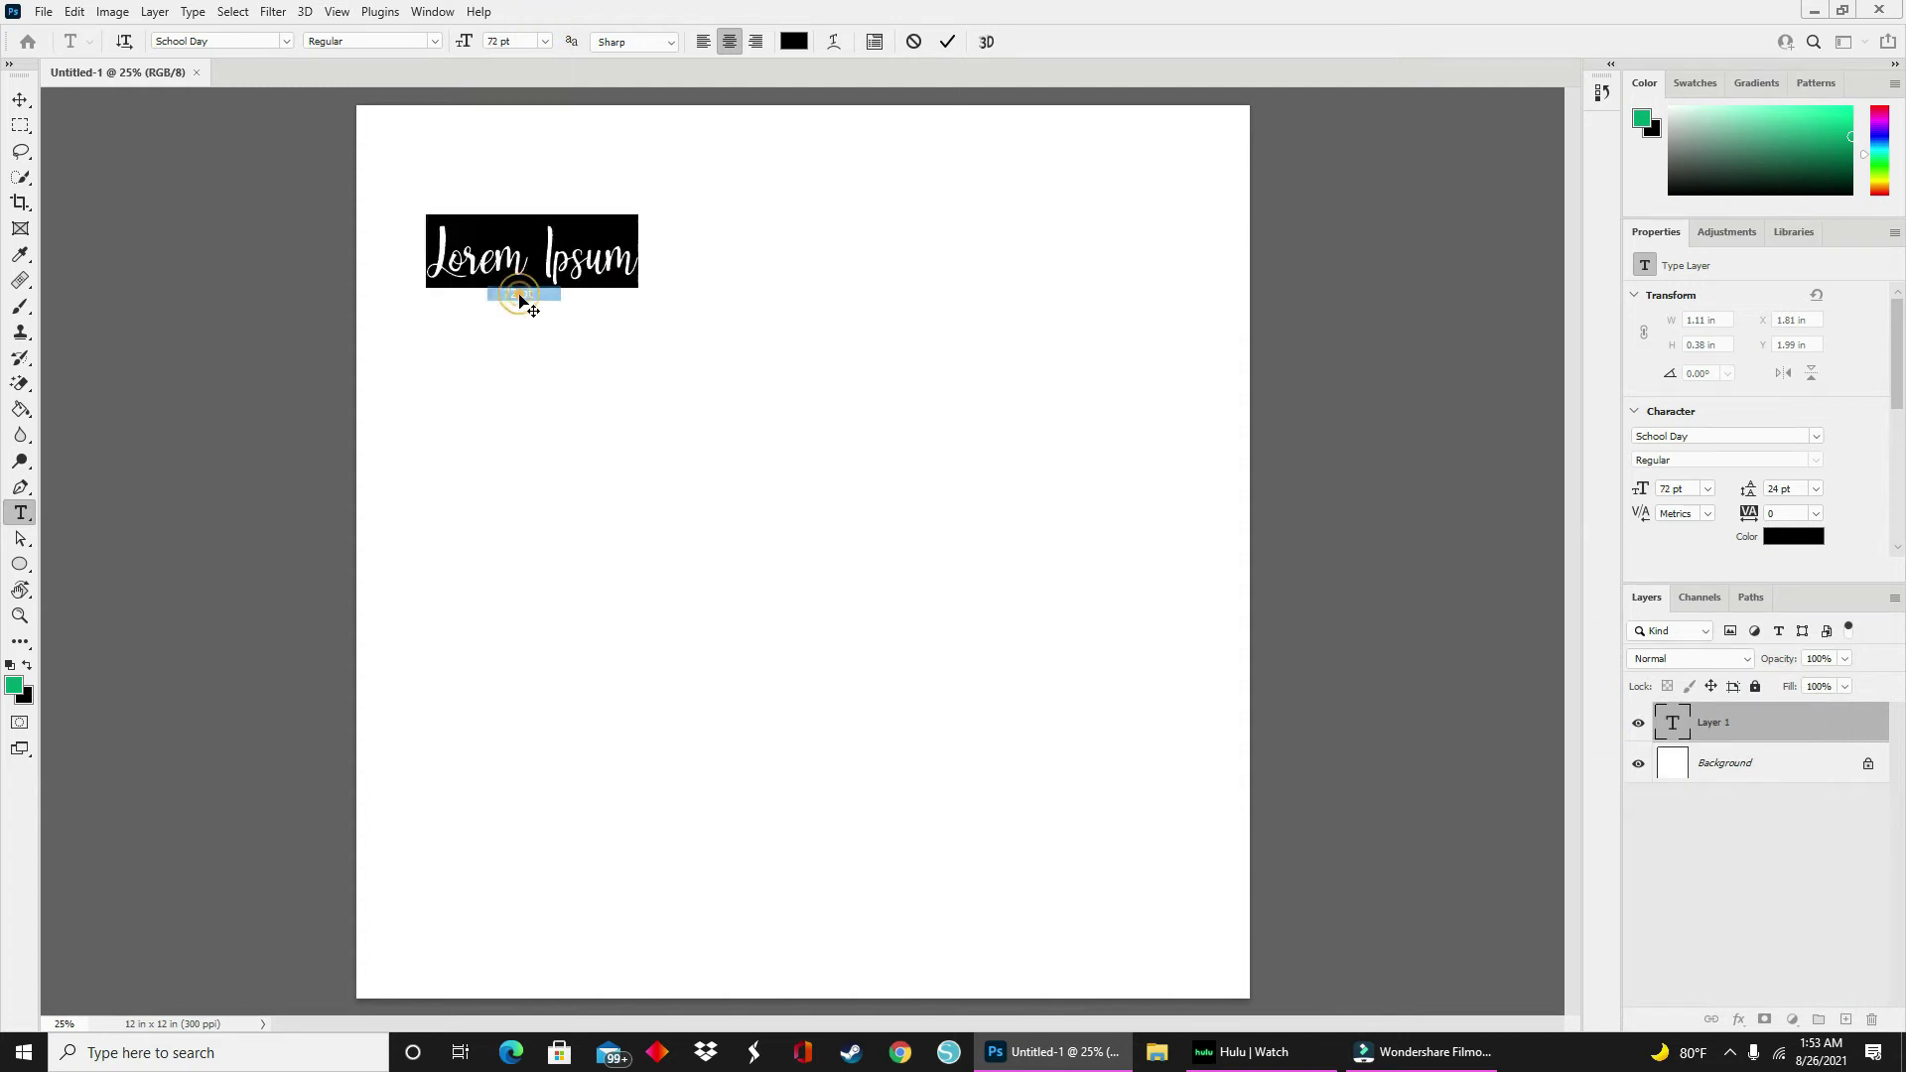
{"action": "left_click", "coordinate": [20, 100]}
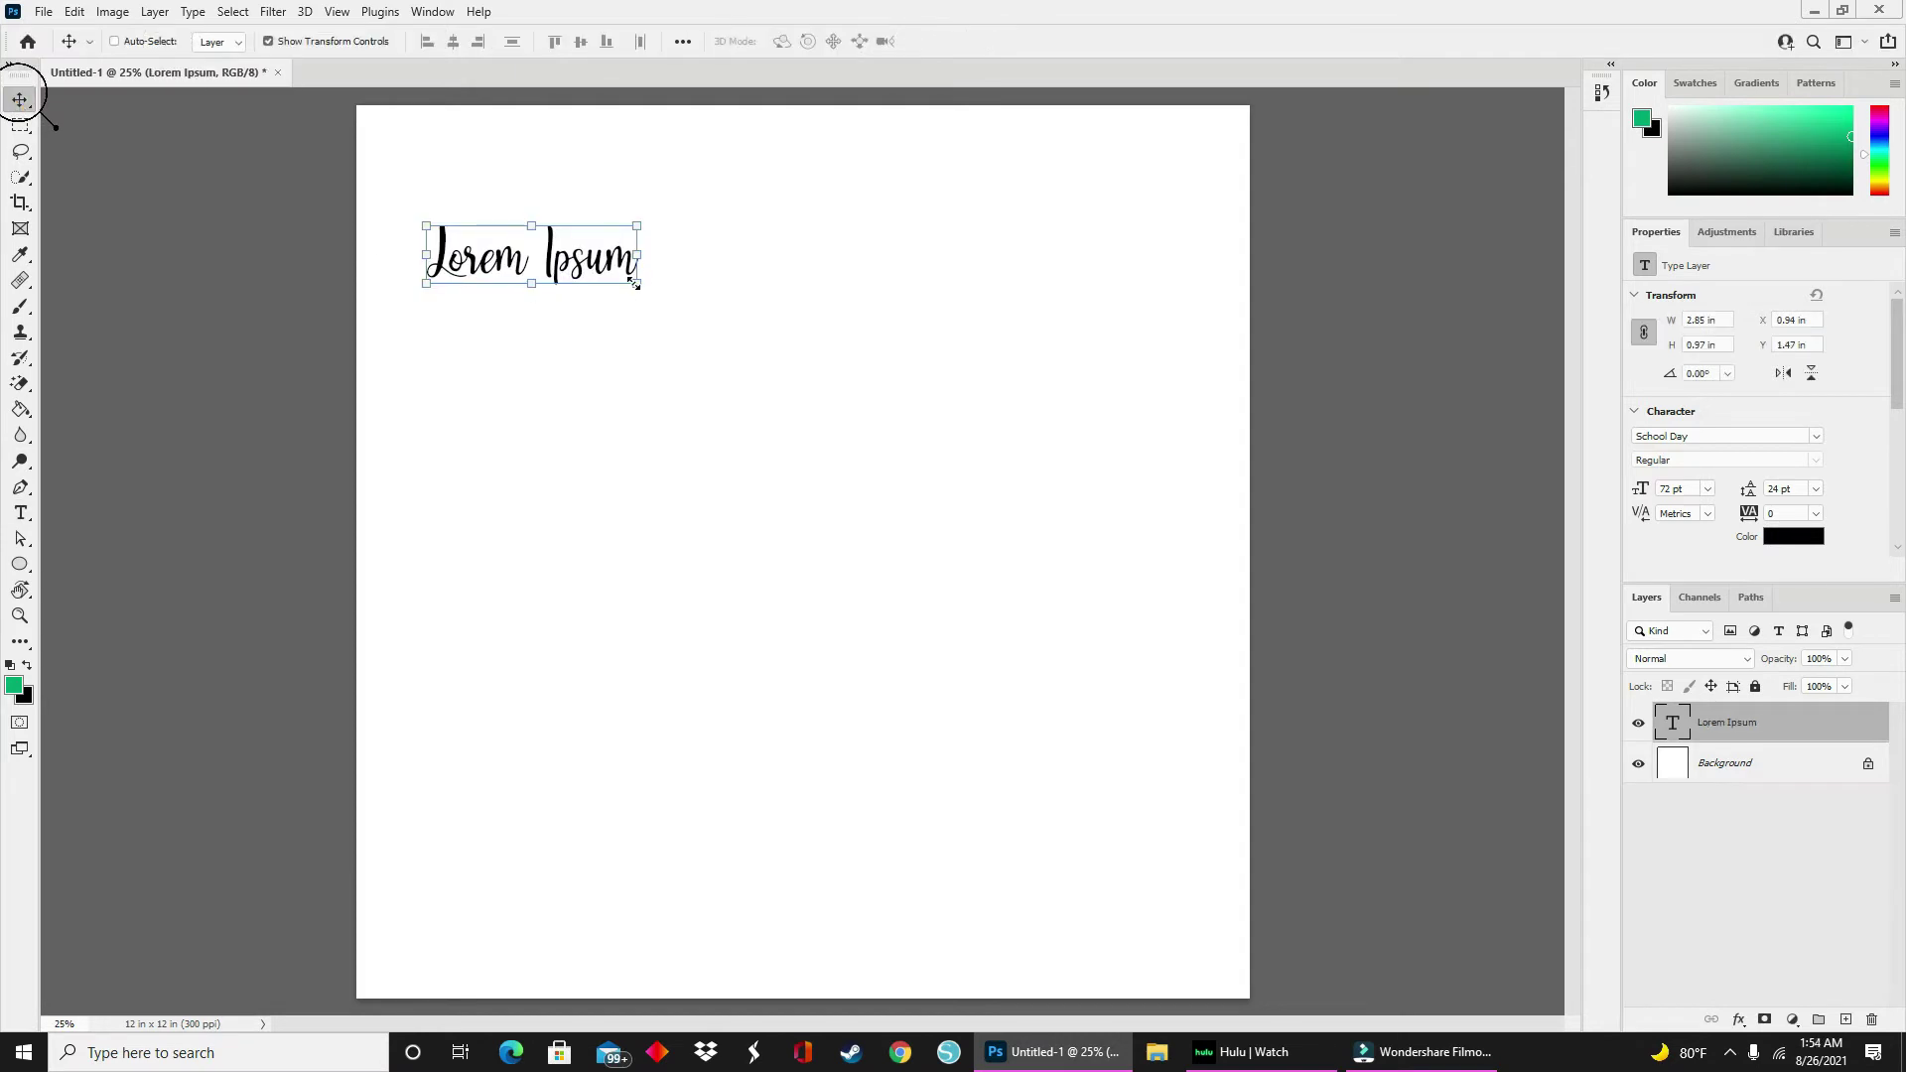
{"action": "left_click_drag", "start_coordinate": [634, 284], "coordinate": [1100, 504]}
Commit the enlarged text and replace Lorem Ipsum with 'Hey Y'all'
{"action": "double_click", "coordinate": [907, 405]}
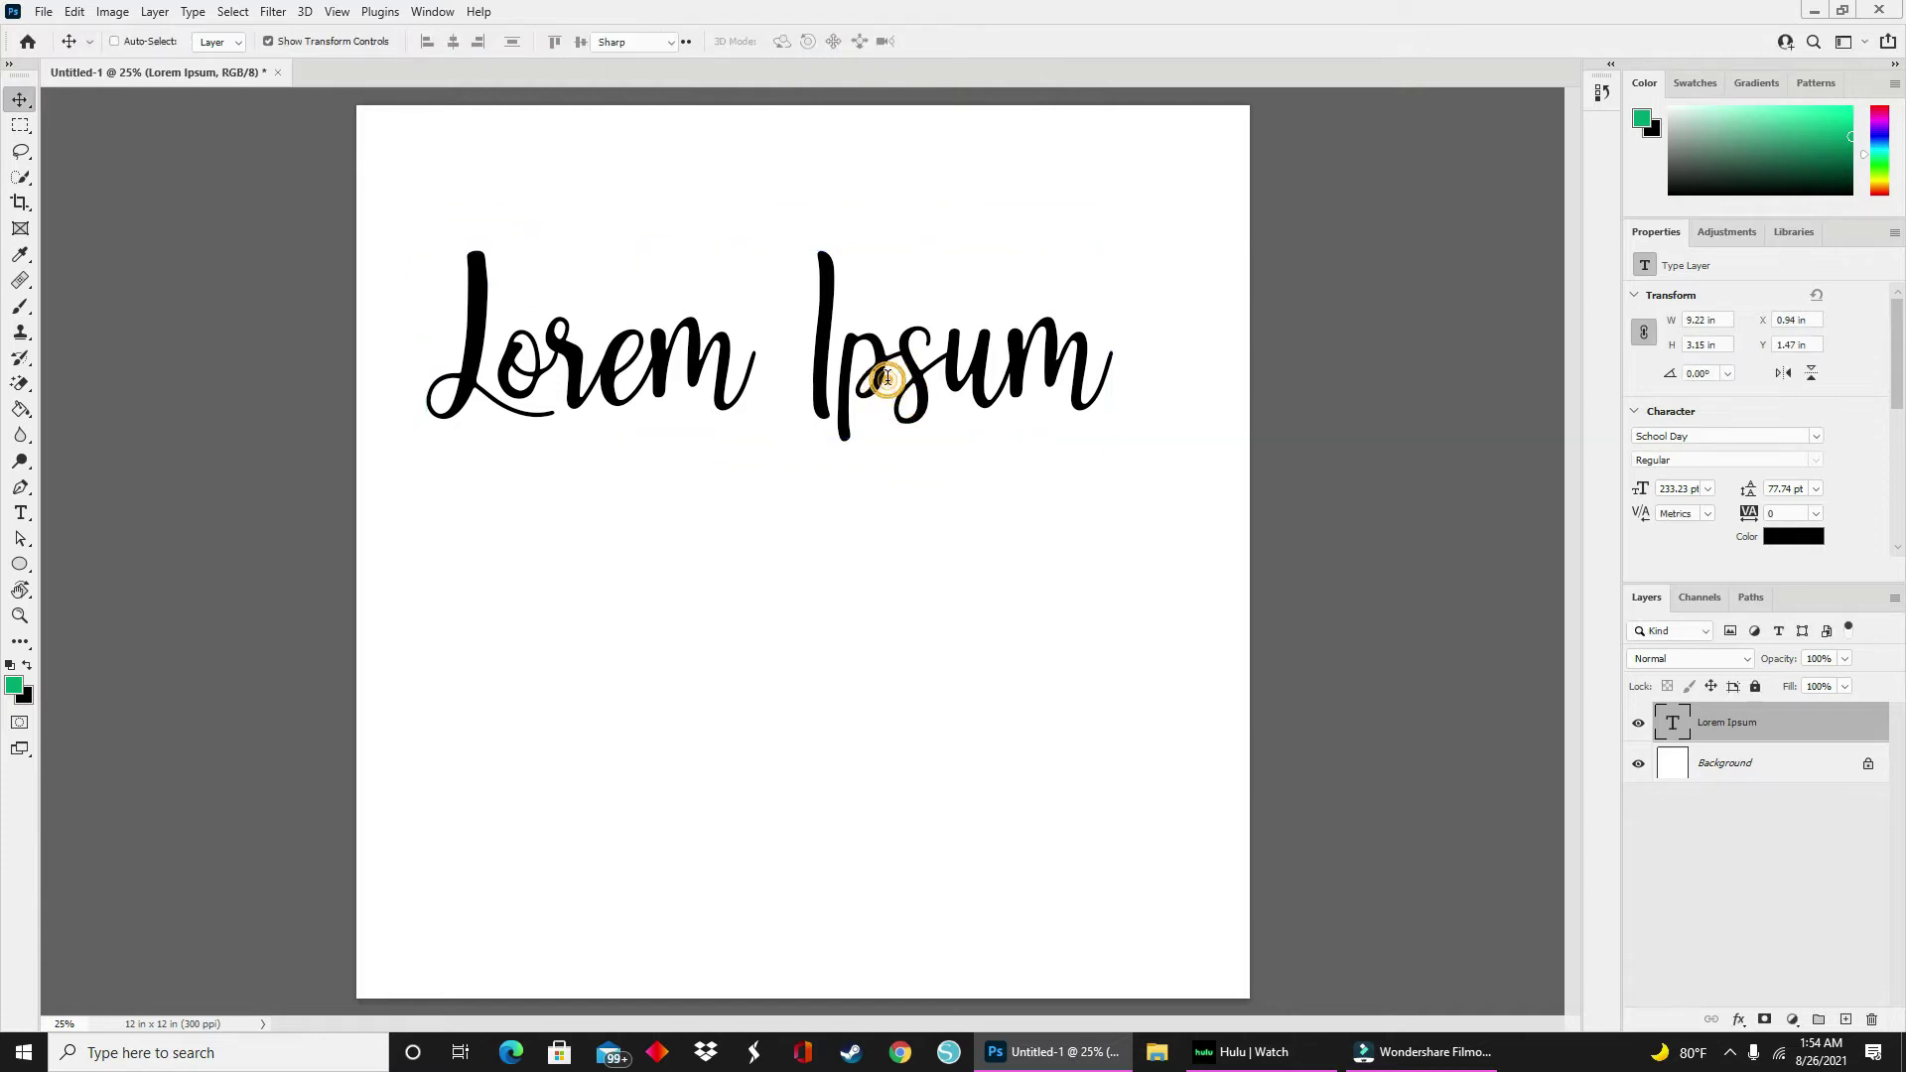
{"action": "double_click", "coordinate": [888, 380]}
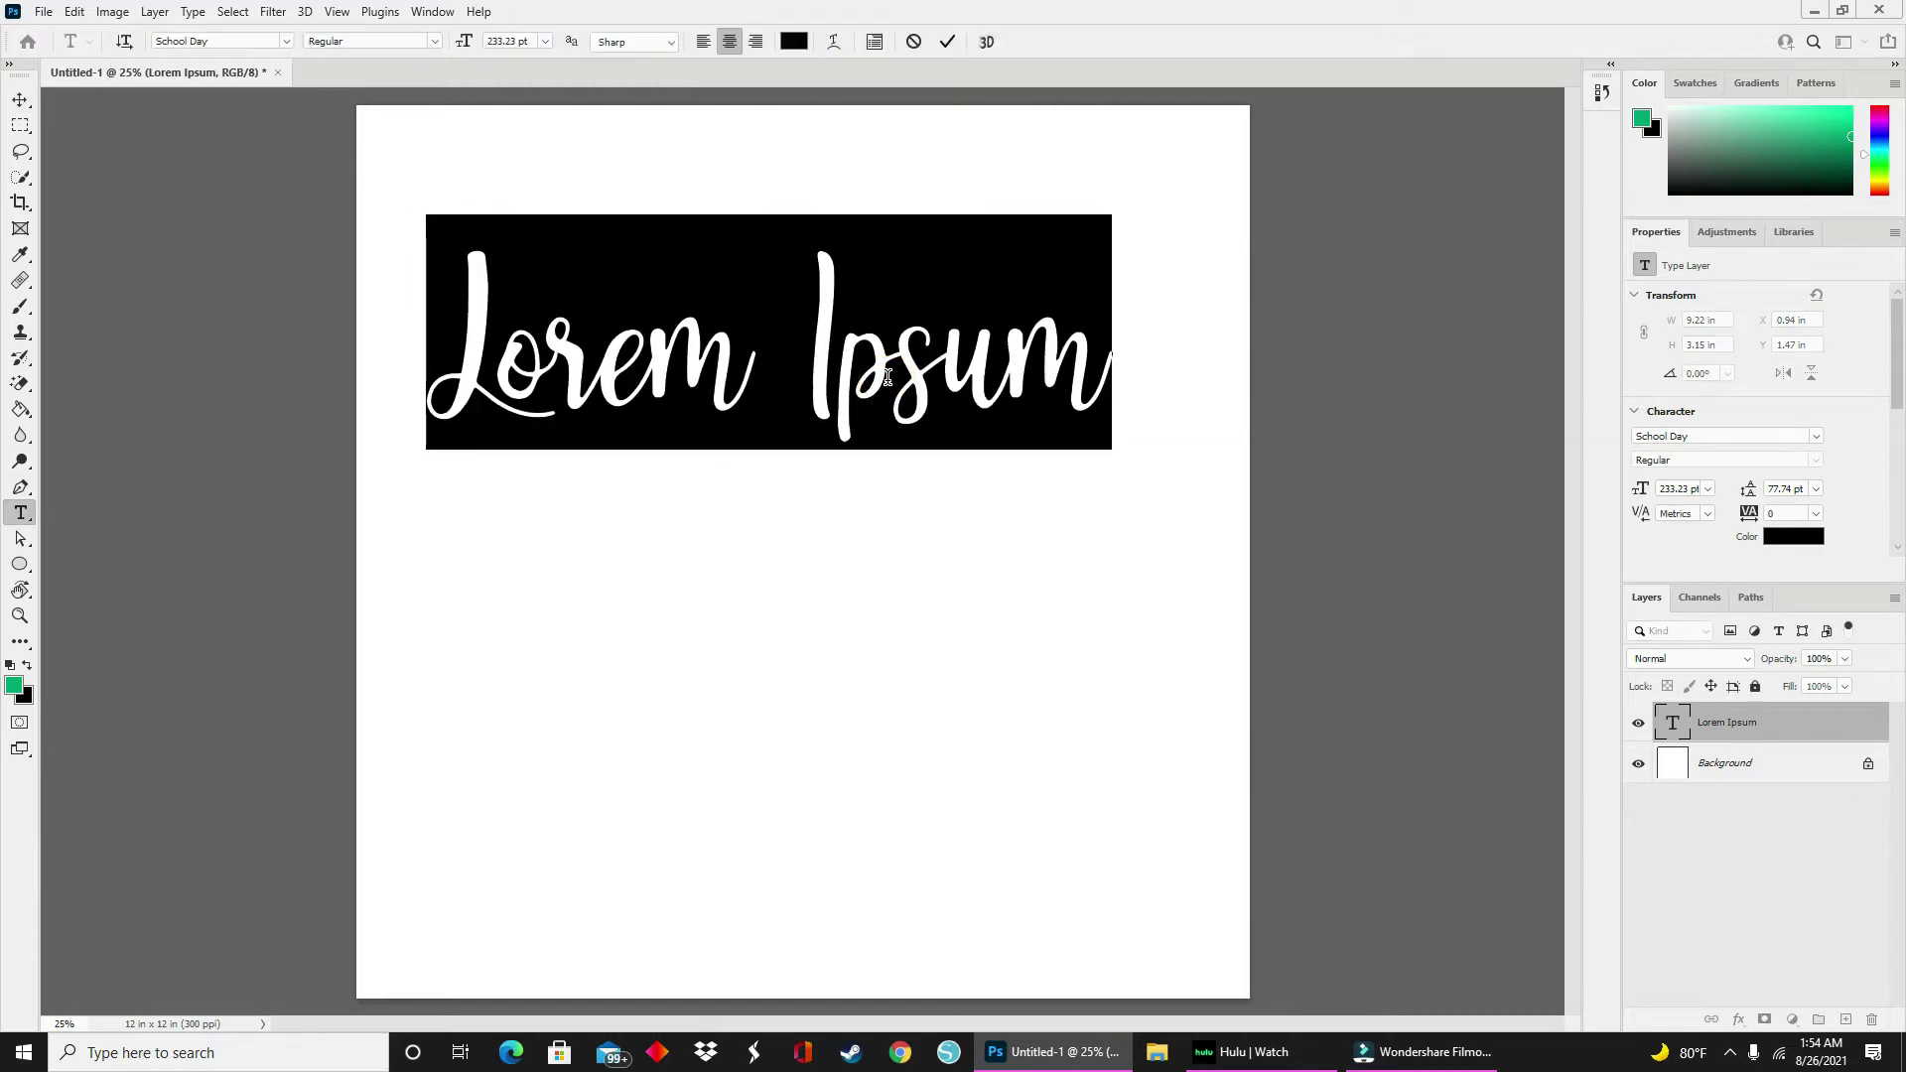
{"action": "type", "text": "Hey"}
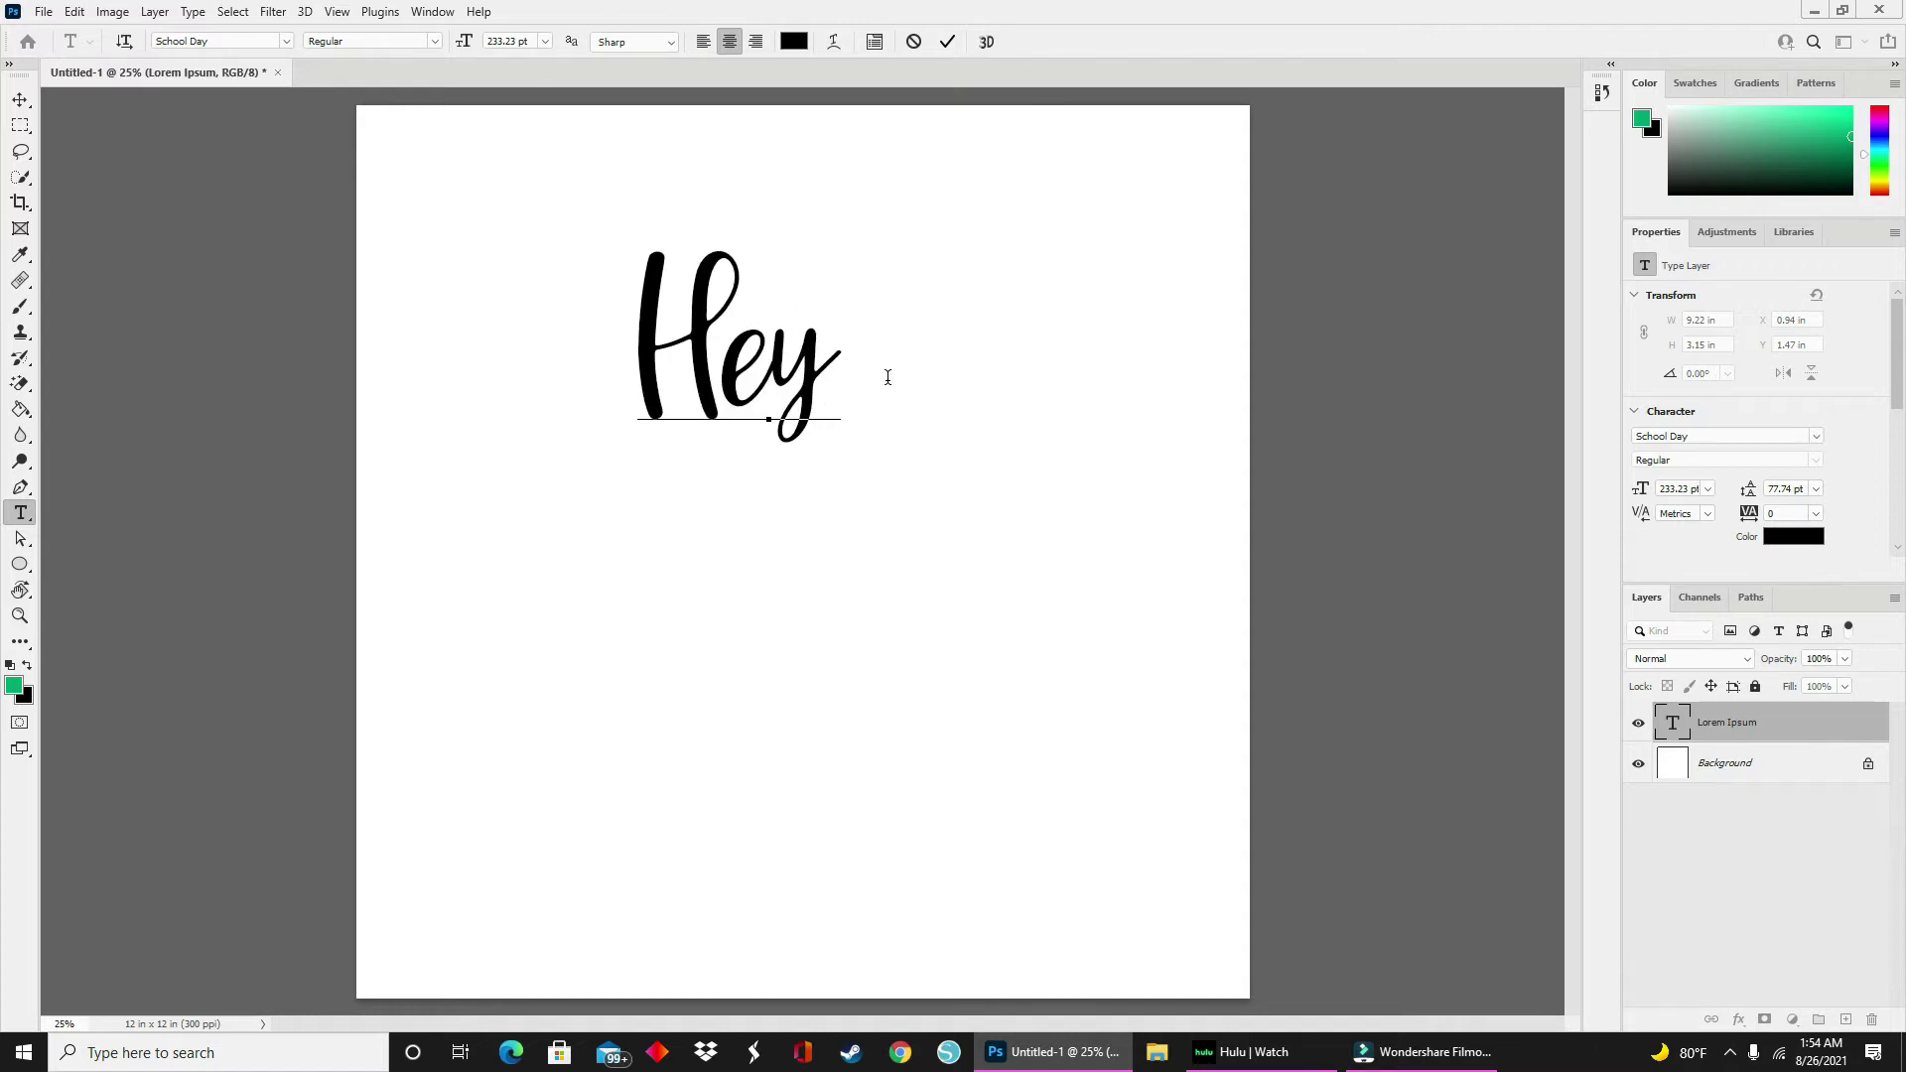
{"action": "type", "text": " Y'all"}
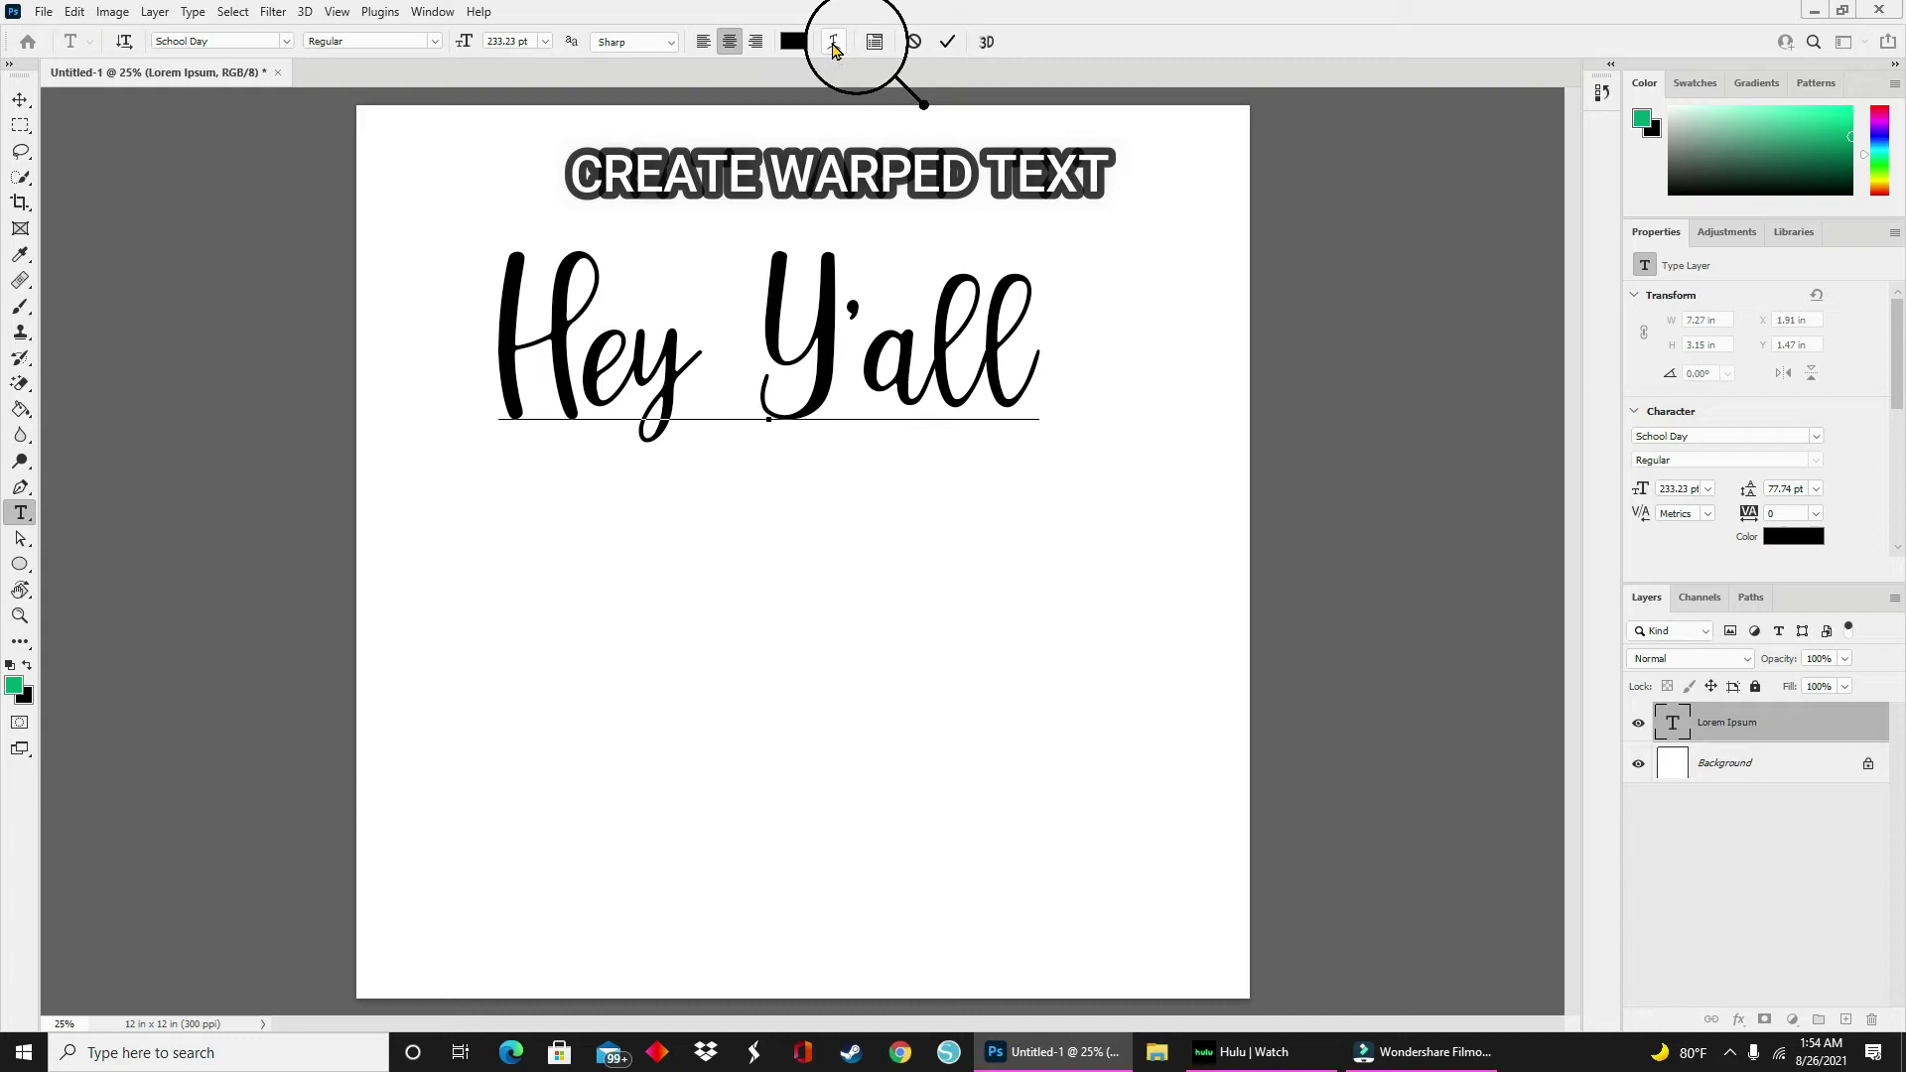
Preview Arc, Arc Lower, Arc Upper, Flag, then Rise warps at +50 bend on Hey Y'all
{"action": "left_click", "coordinate": [833, 45]}
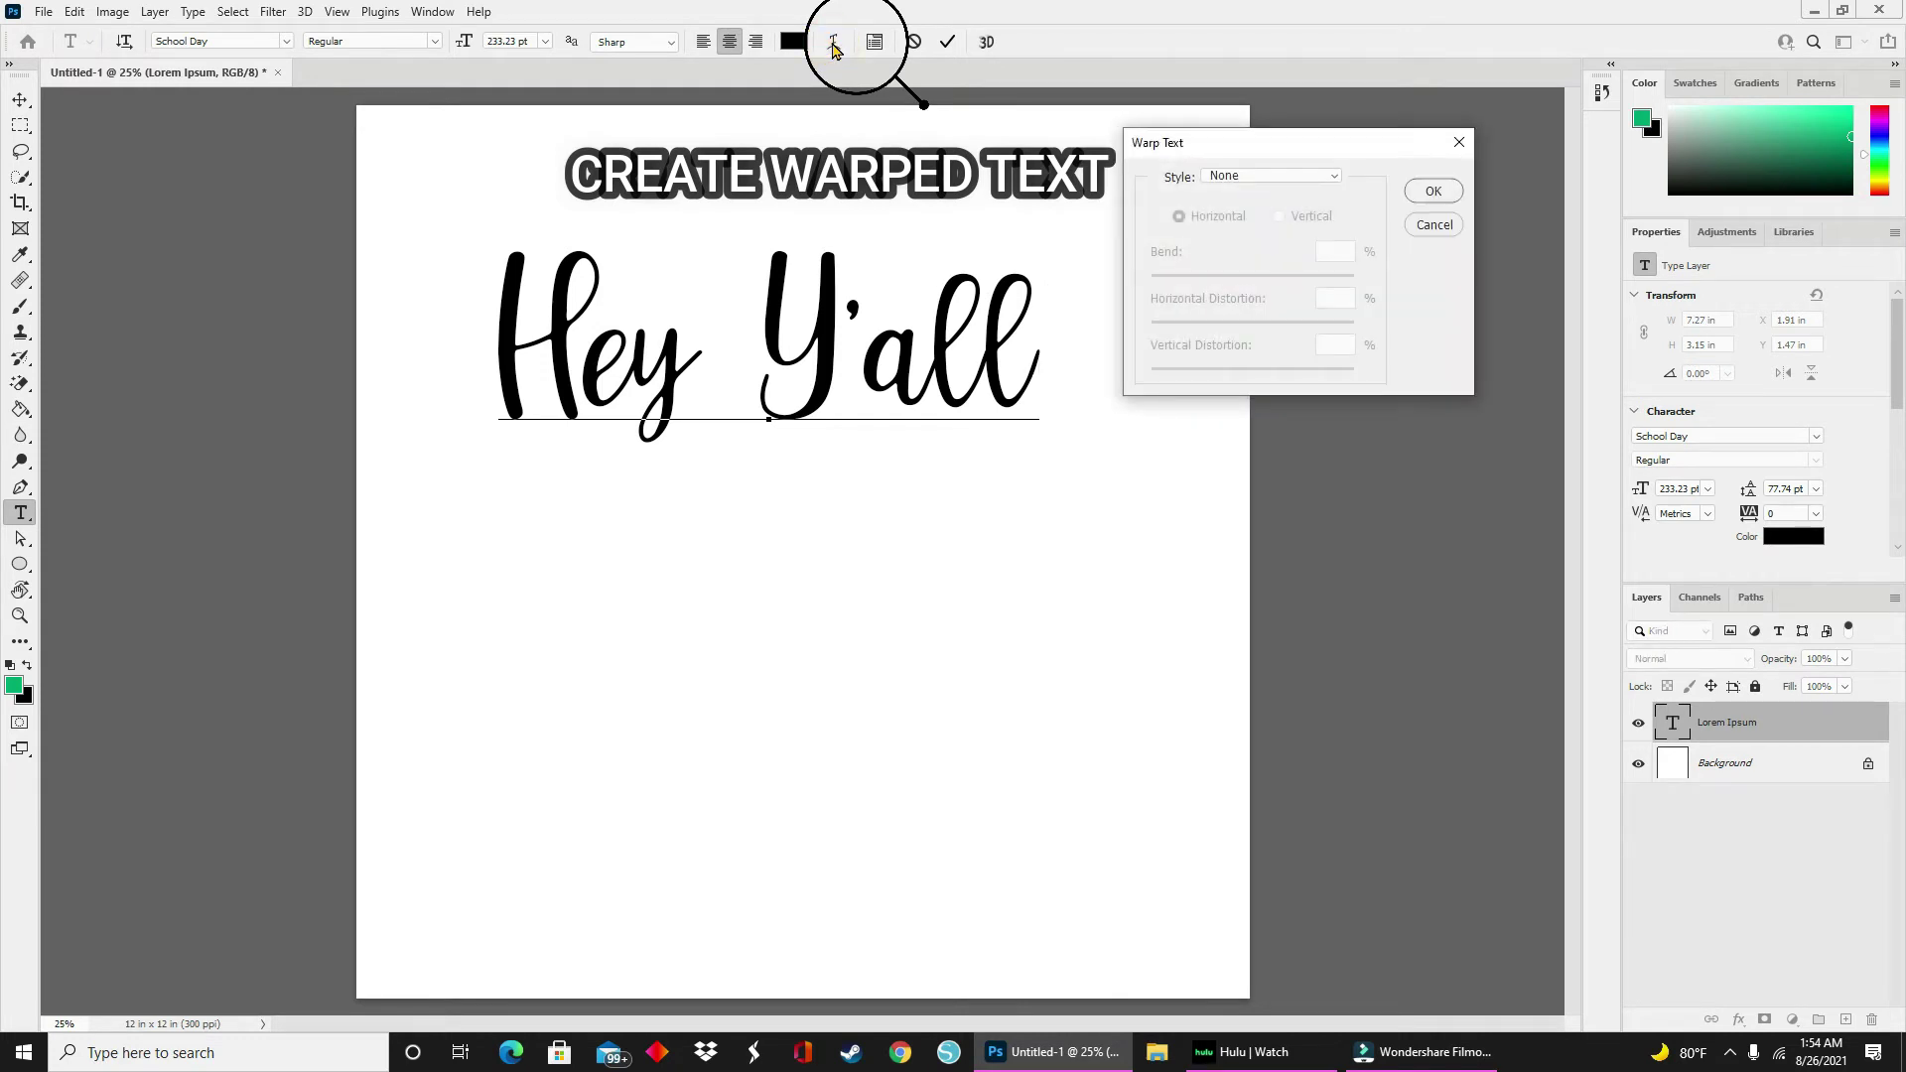
{"action": "left_click", "coordinate": [1226, 180]}
{"action": "left_click", "coordinate": [1246, 229]}
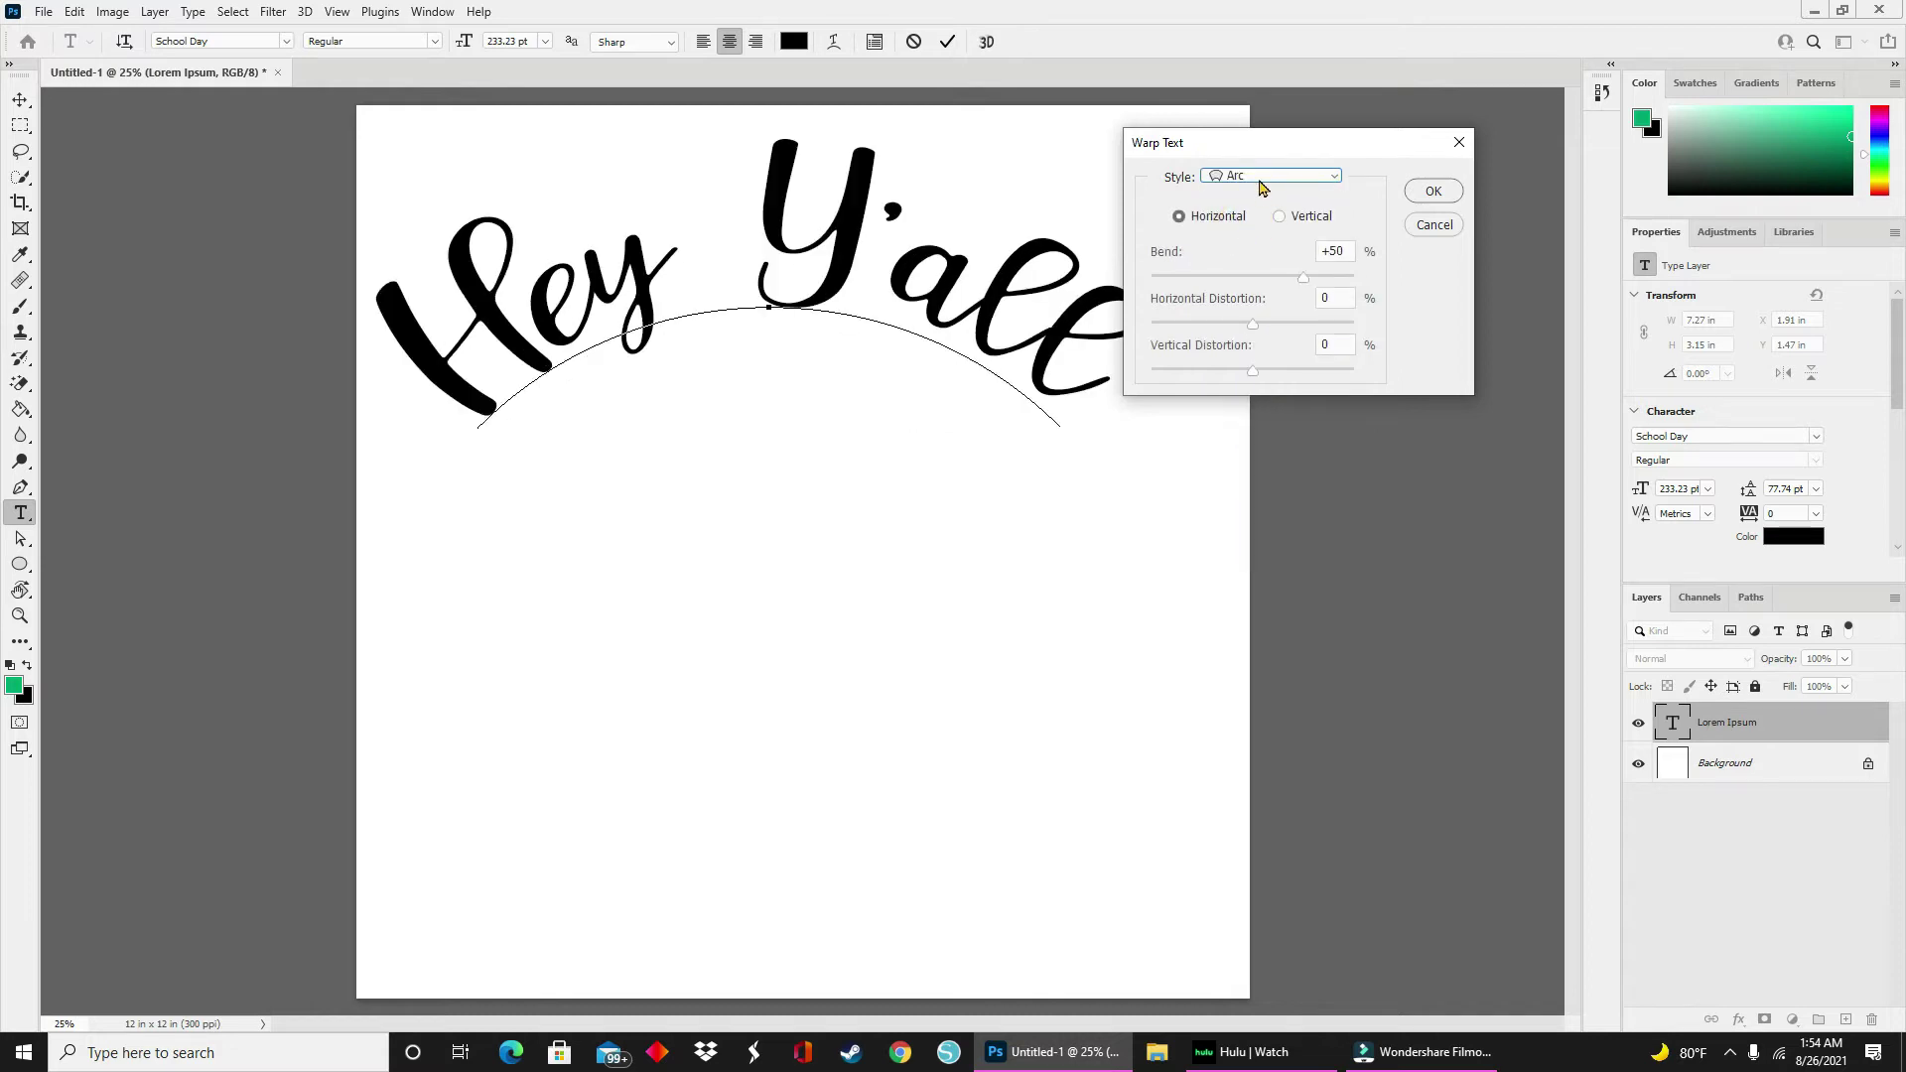
{"action": "left_click", "coordinate": [1257, 177]}
{"action": "left_click", "coordinate": [1259, 243]}
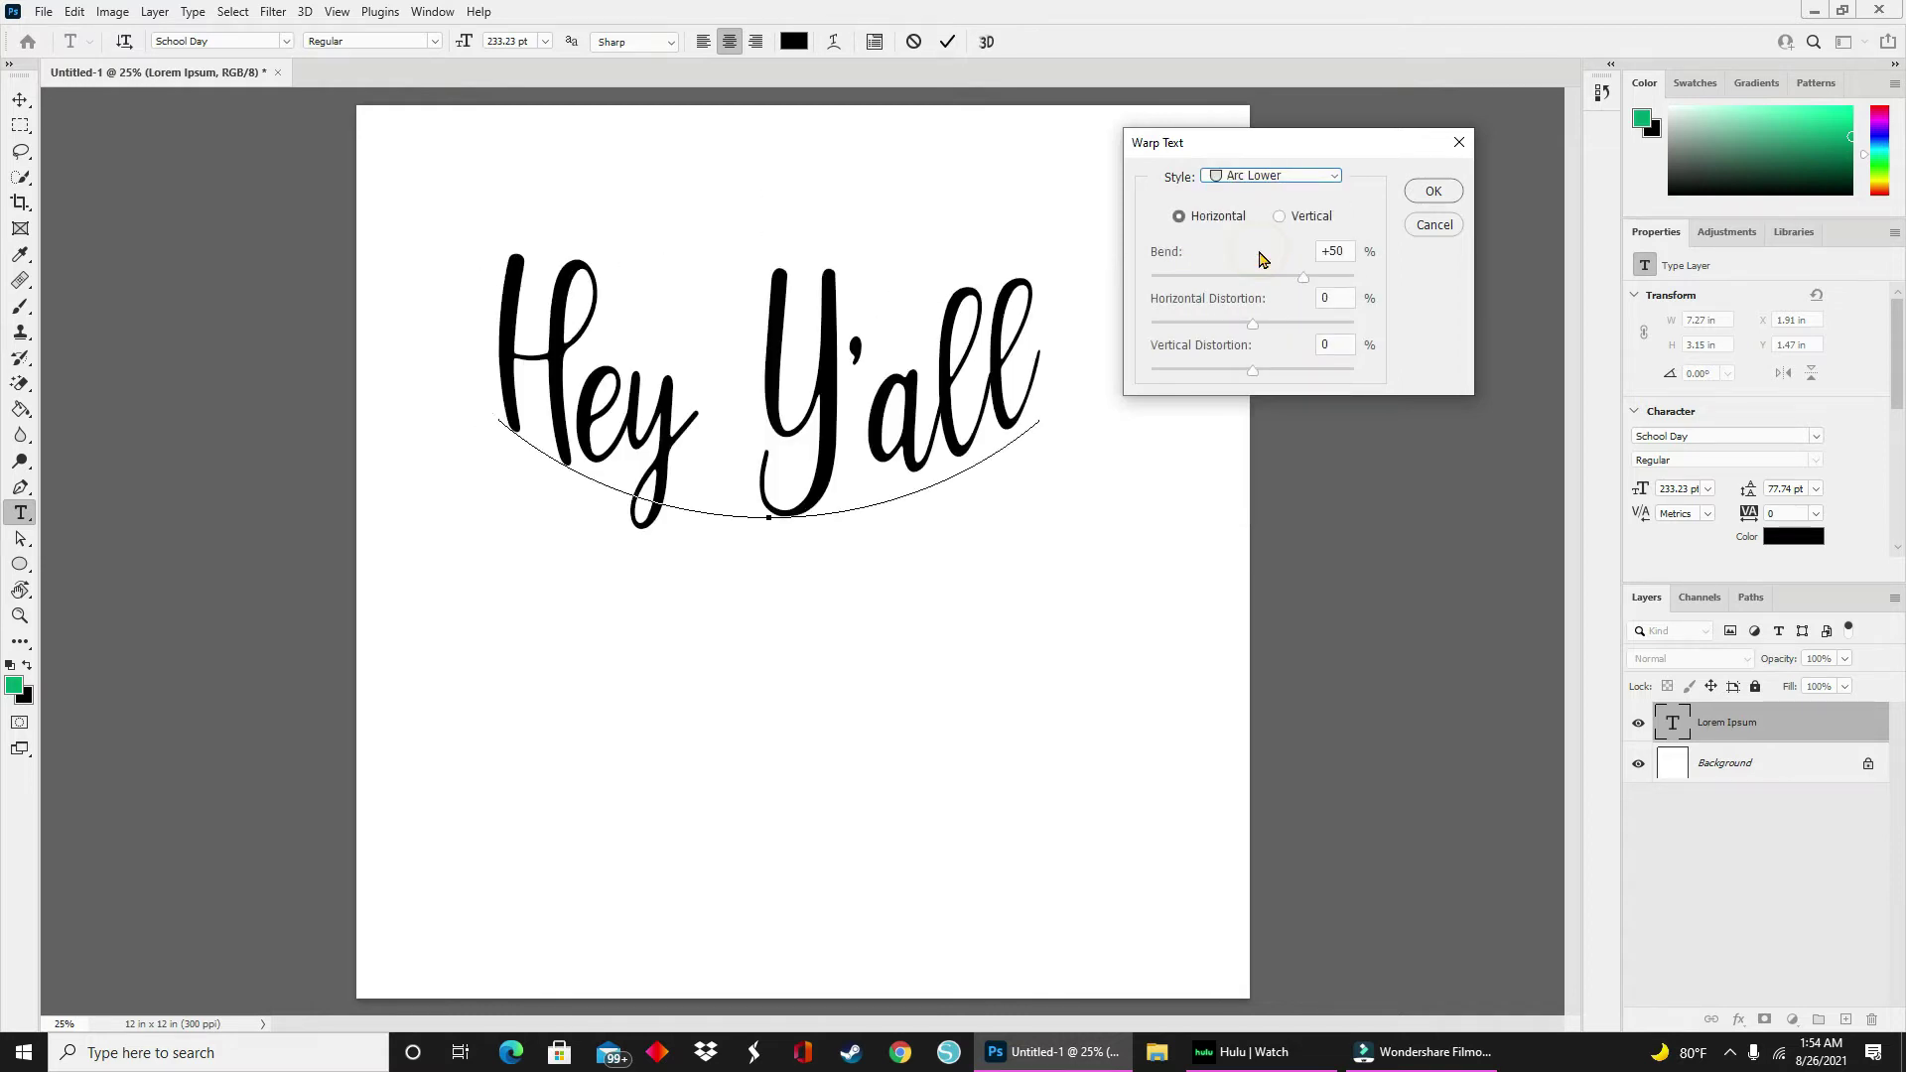
{"action": "left_click", "coordinate": [1287, 179]}
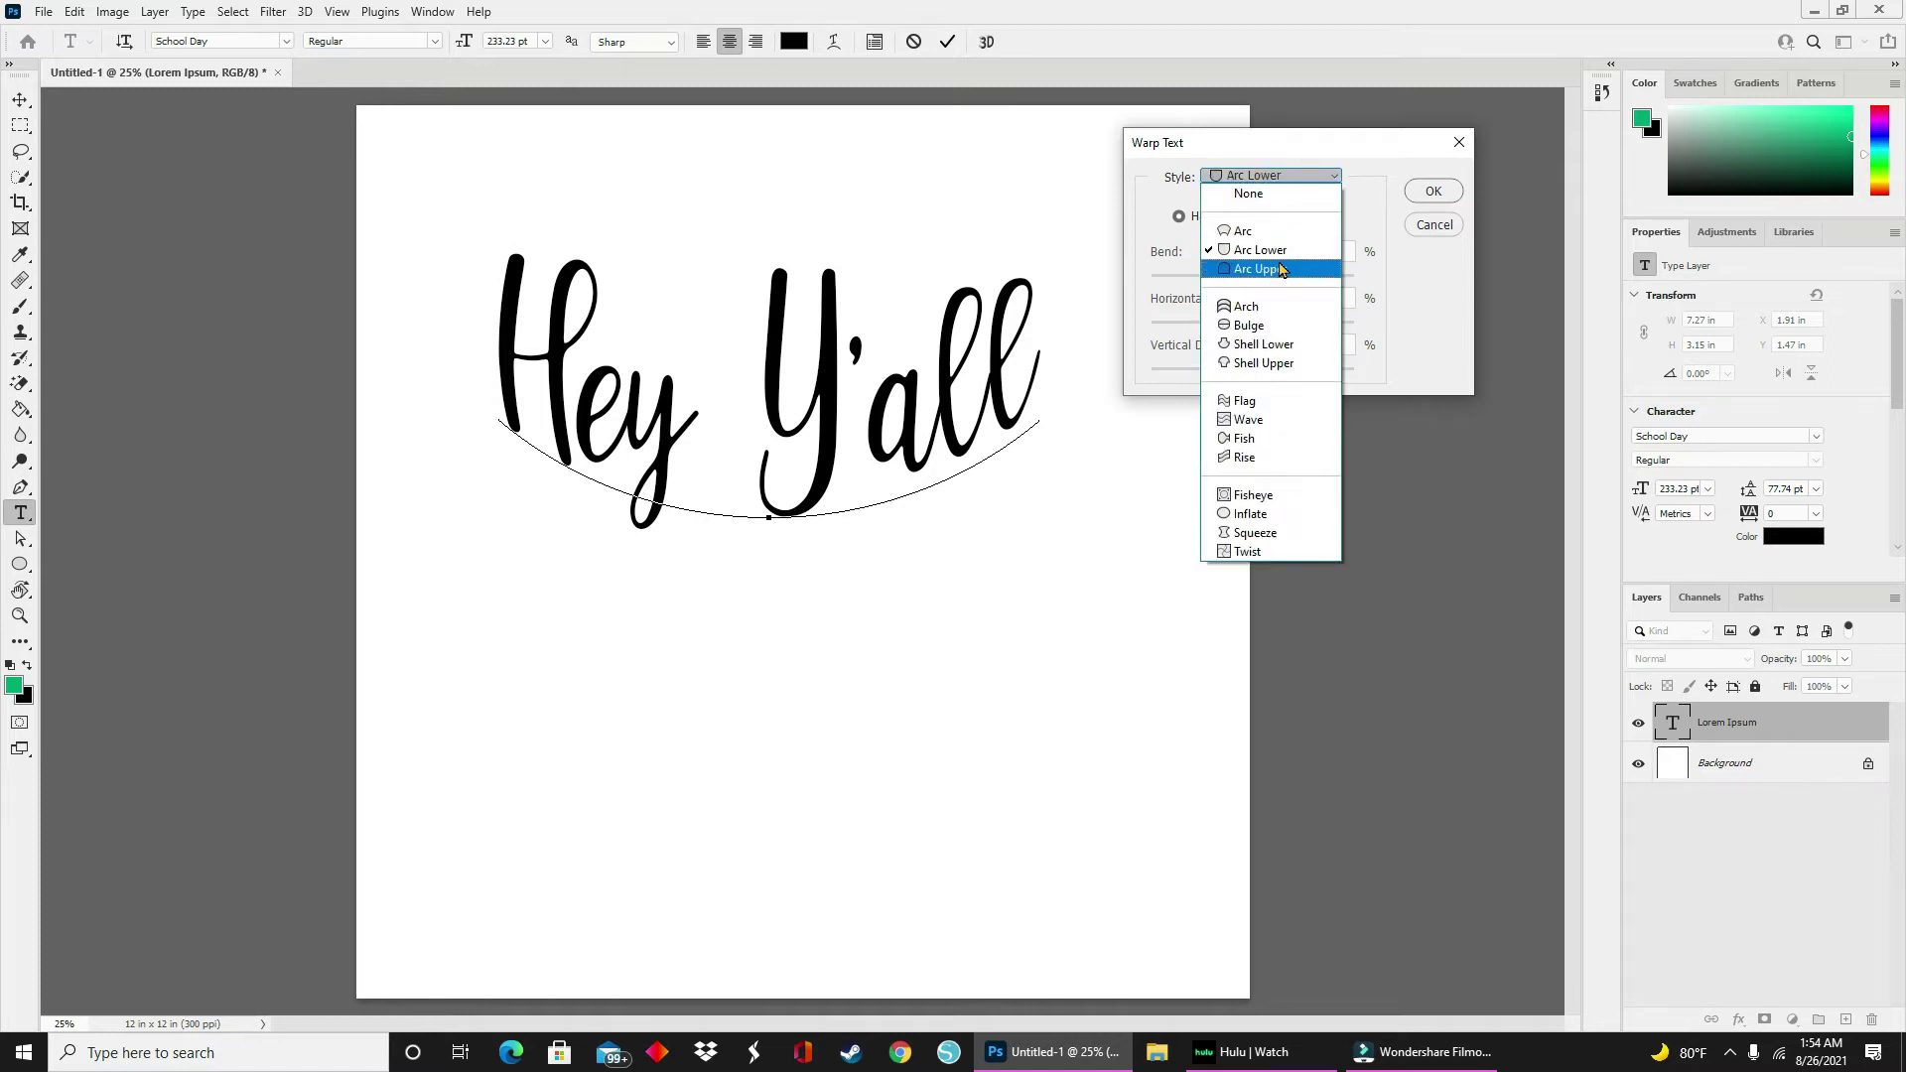
{"action": "left_click", "coordinate": [1281, 270]}
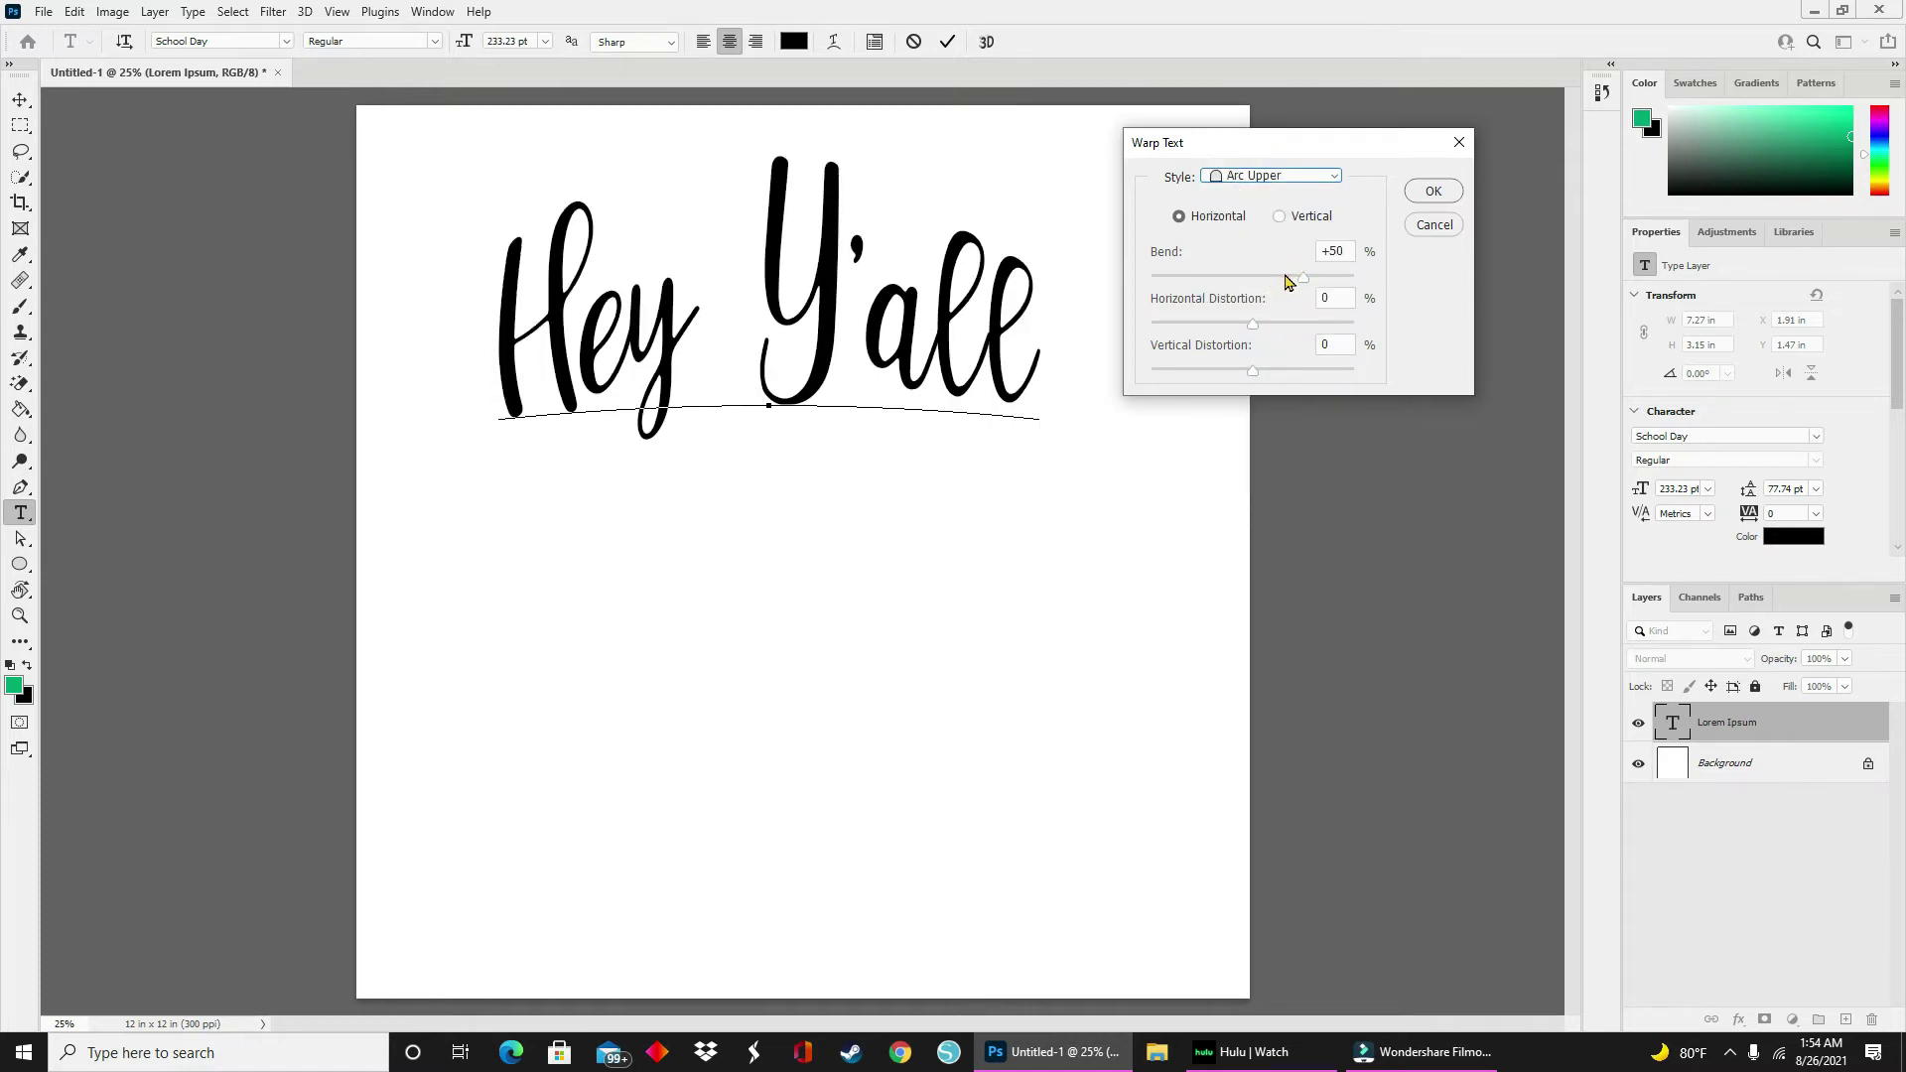
{"action": "left_click", "coordinate": [1308, 177]}
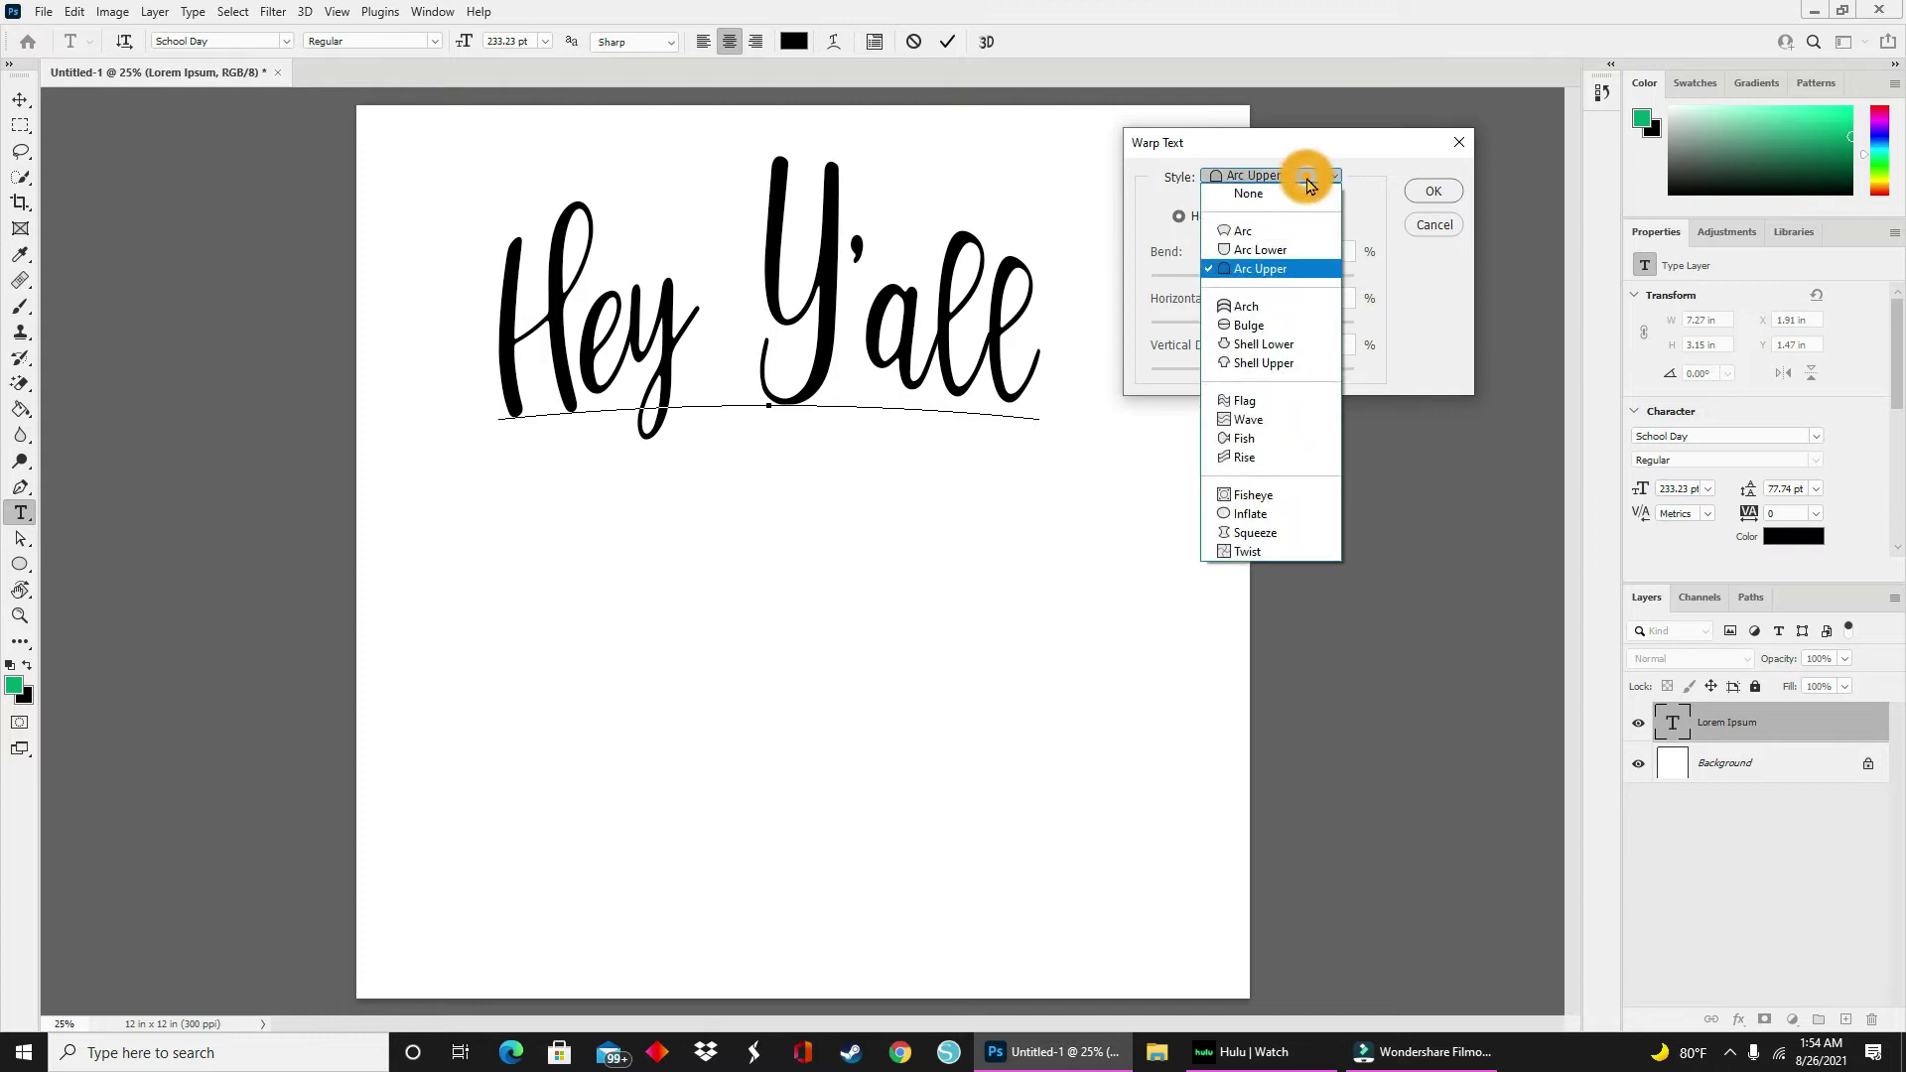
{"action": "left_click", "coordinate": [1280, 401]}
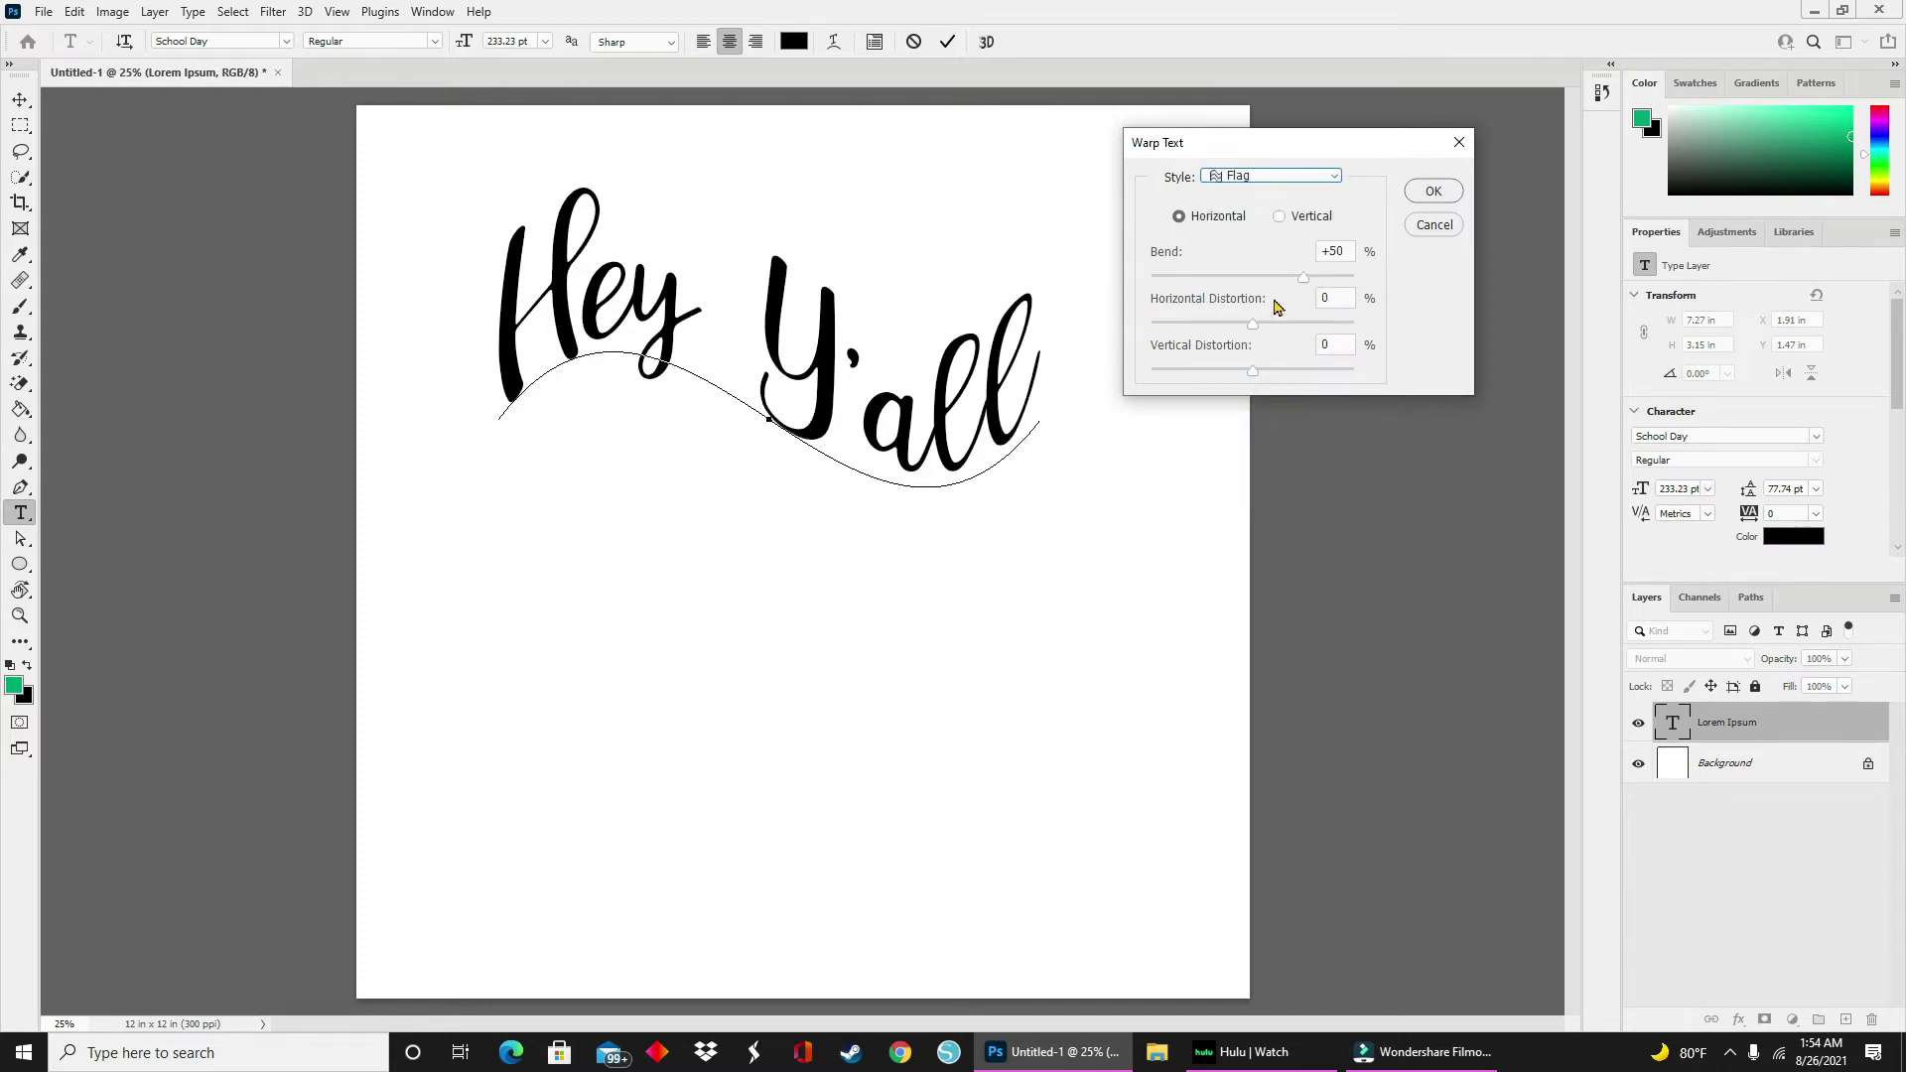
{"action": "left_click", "coordinate": [1281, 185]}
{"action": "left_click", "coordinate": [1283, 458]}
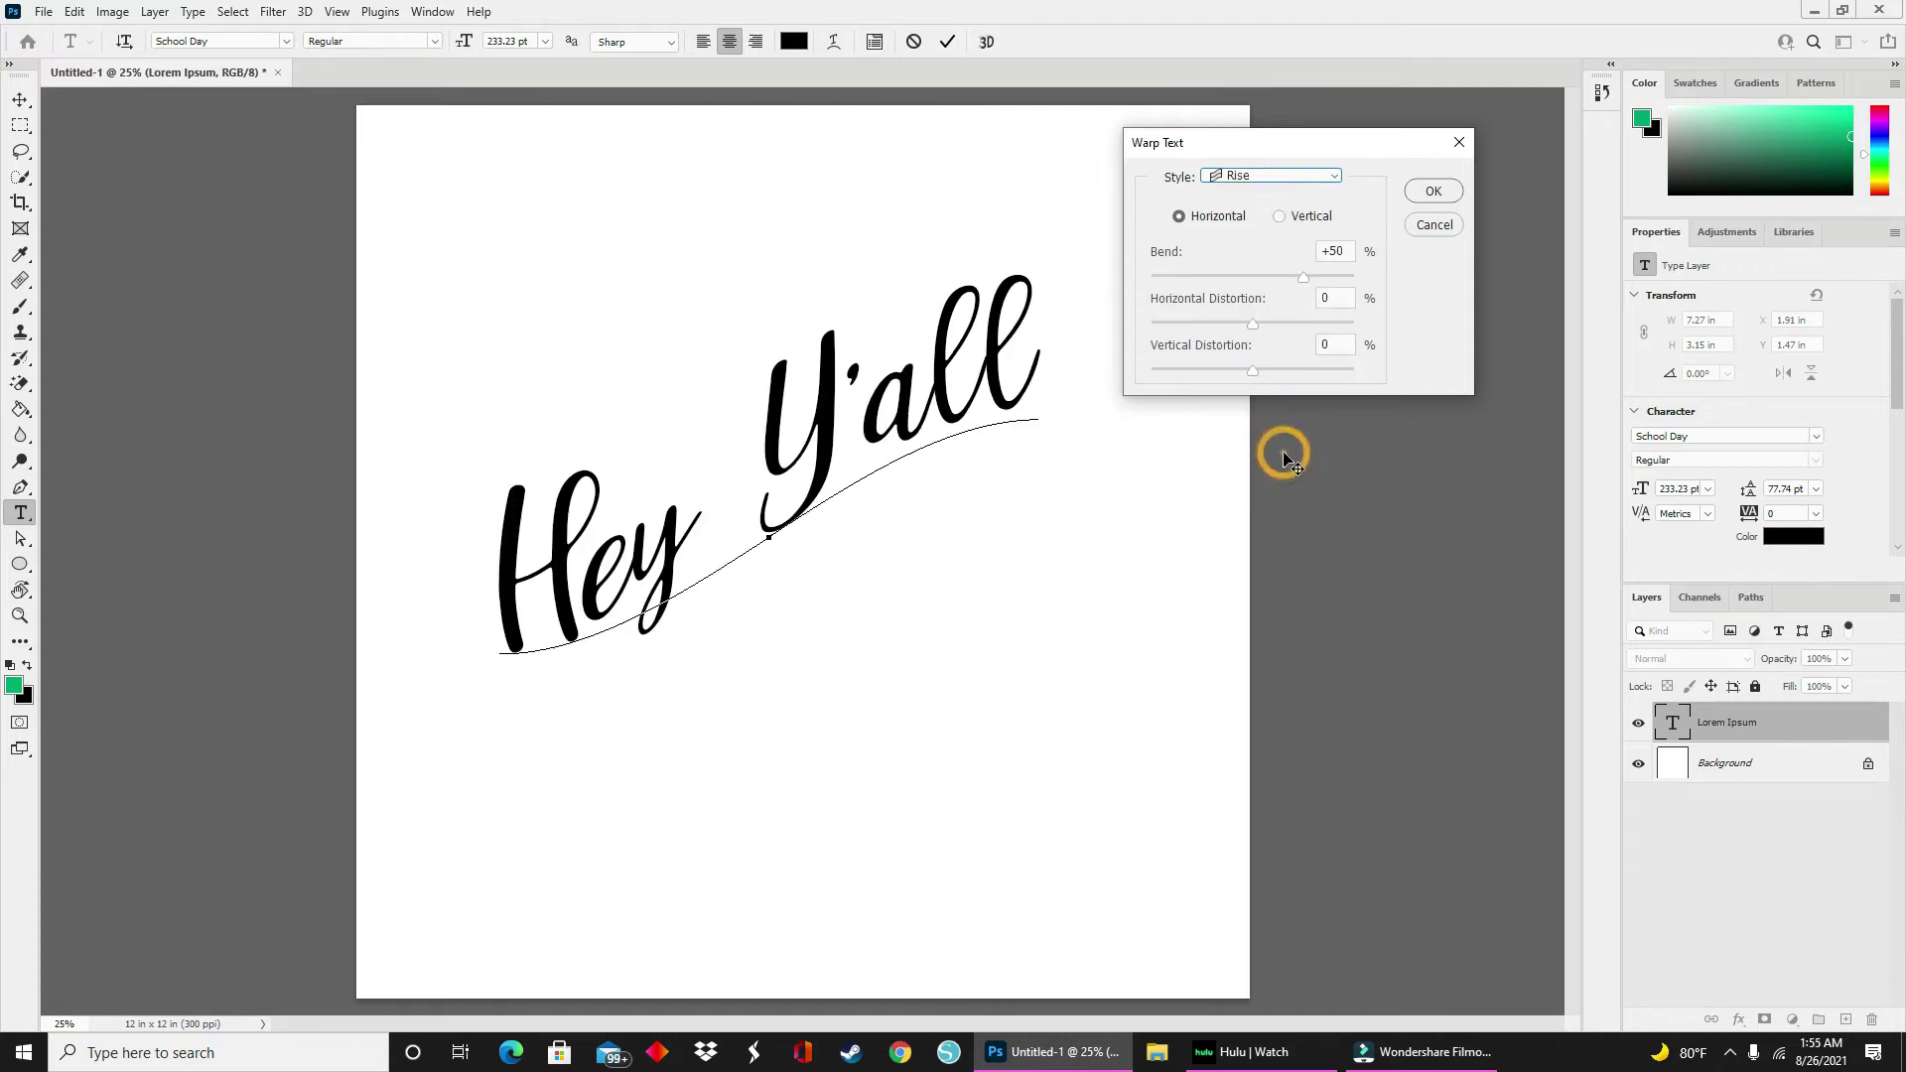
Test horizontal distortion on the warp, then cancel it to keep the text straight
{"action": "left_click_drag", "start_coordinate": [1253, 331], "coordinate": [1261, 385]}
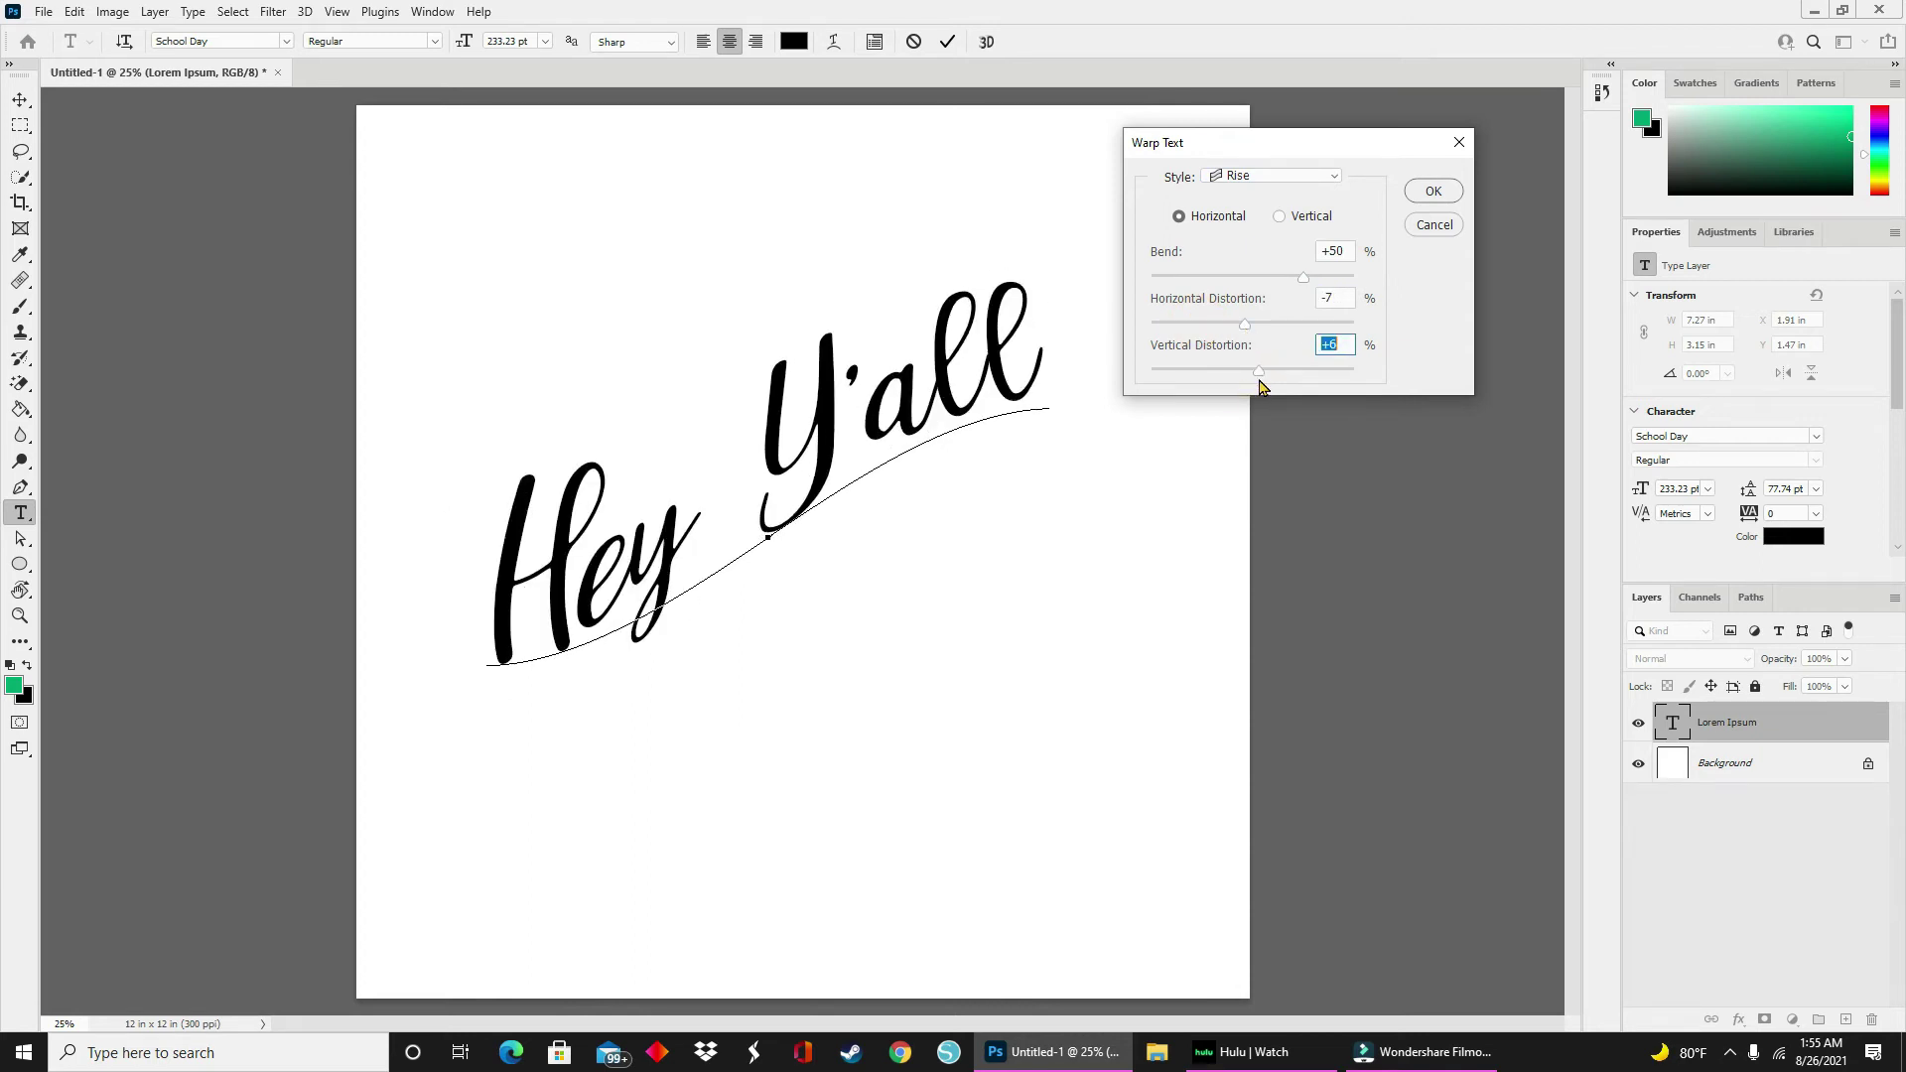
{"action": "left_click", "coordinate": [1435, 228]}
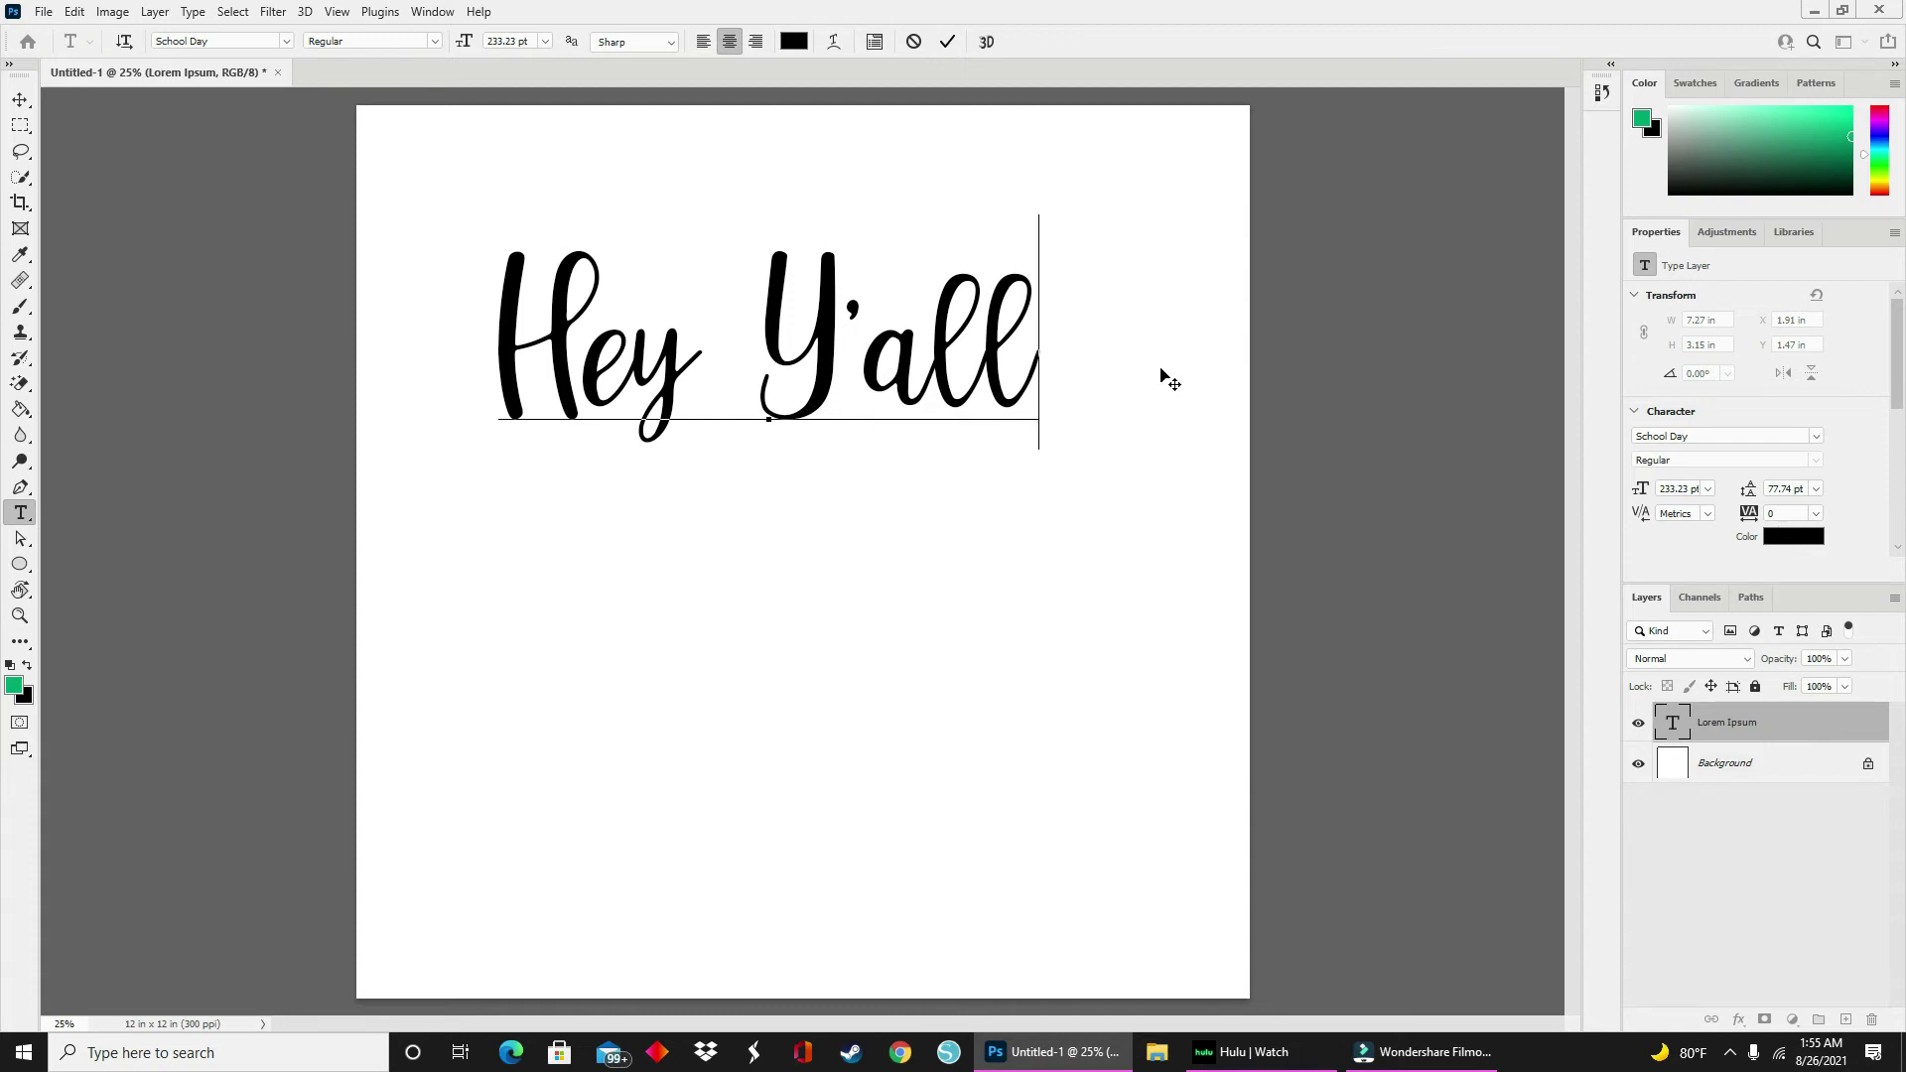
Commit the Hey Y'all text and drag its layer to the trash
{"action": "left_click", "coordinate": [1713, 722]}
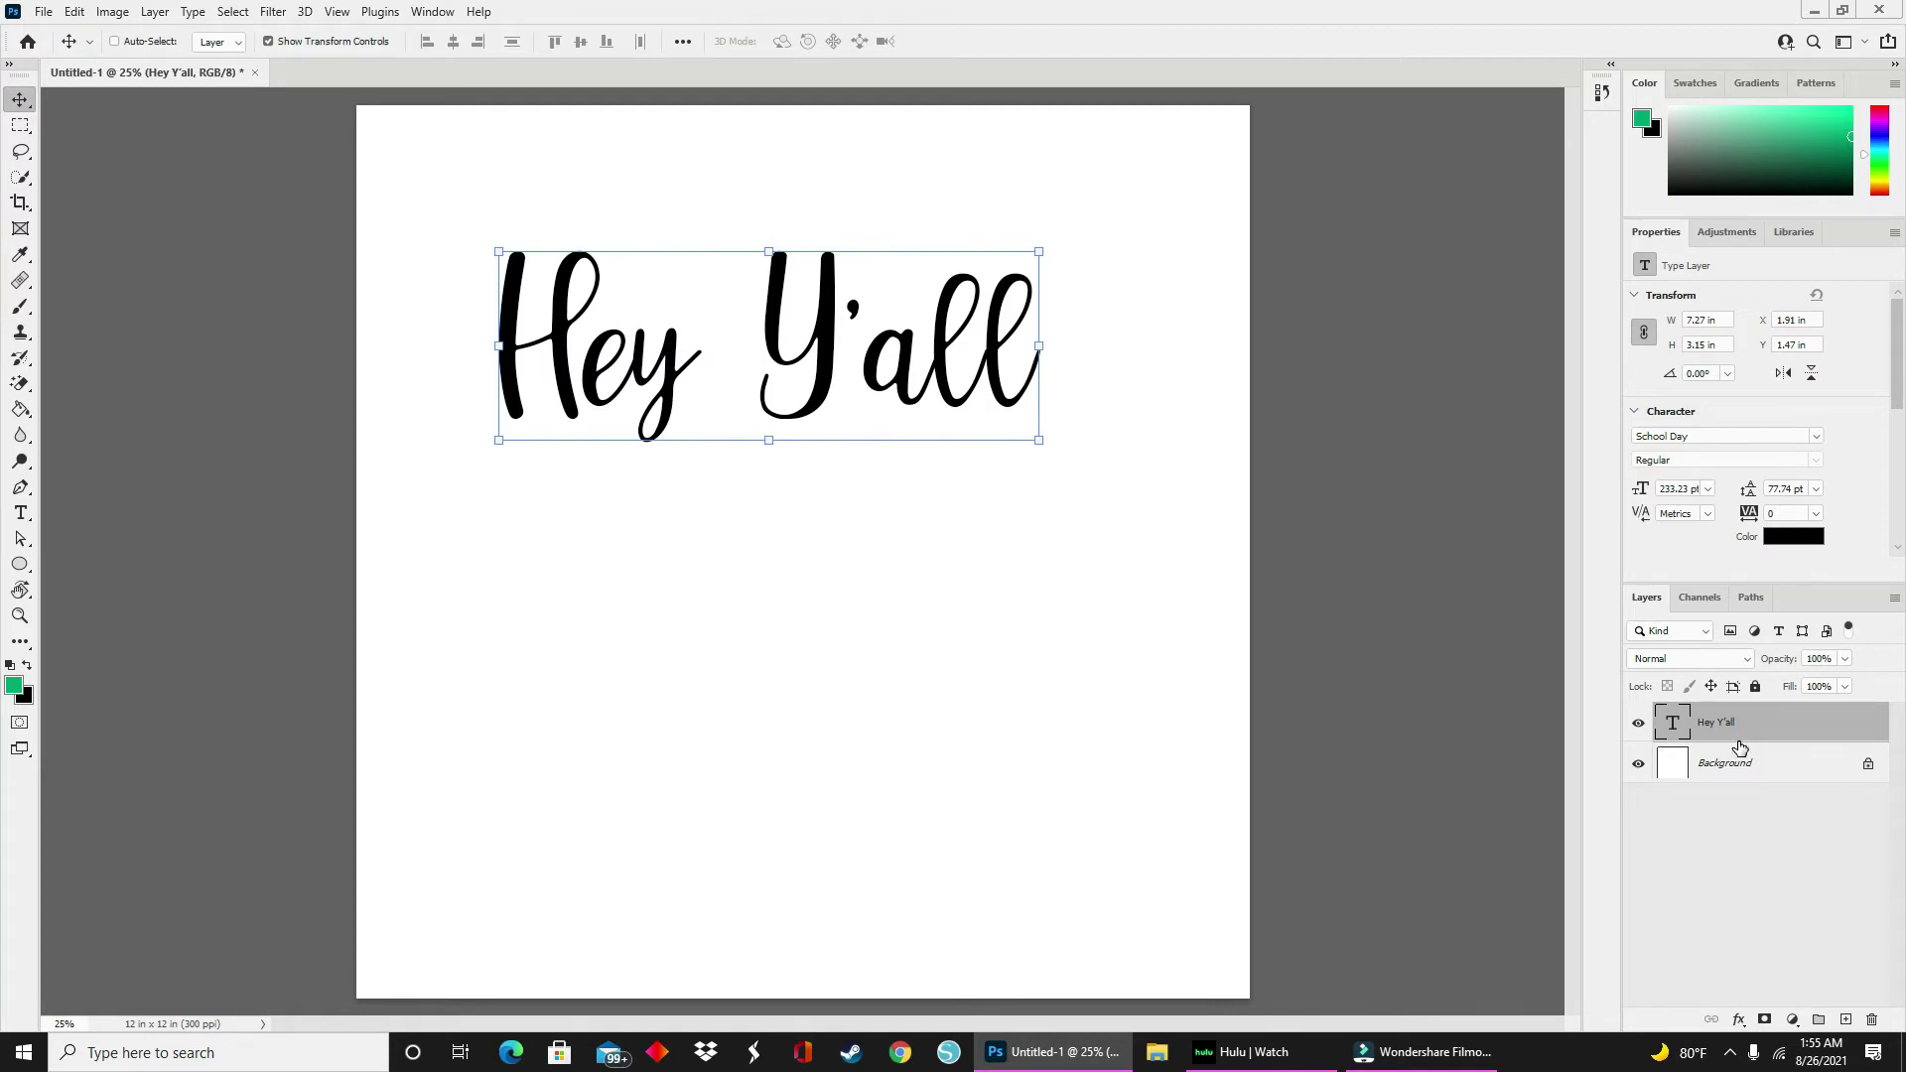
{"action": "left_click_drag", "start_coordinate": [1764, 740], "coordinate": [1874, 1024]}
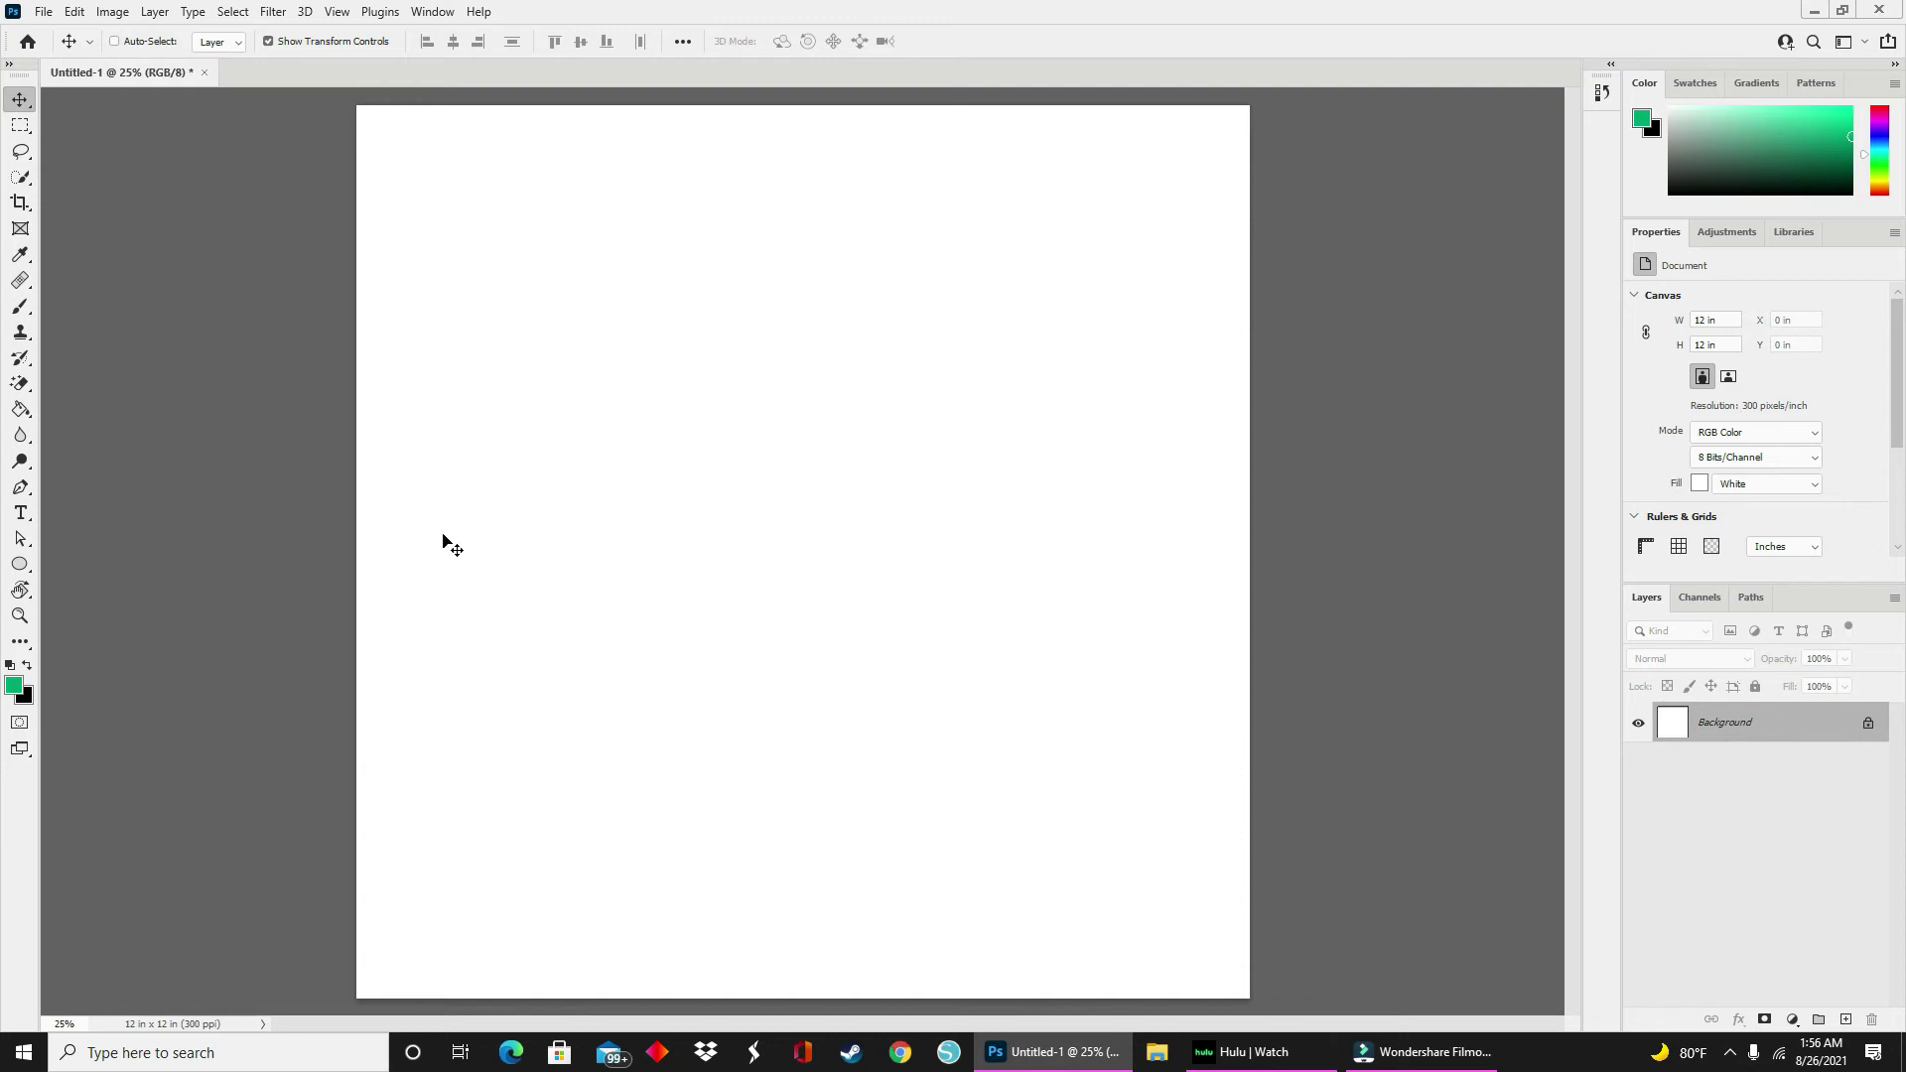
Draw a green circle about 9.37 in across with the Ellipse Tool
{"action": "left_click", "coordinate": [31, 573]}
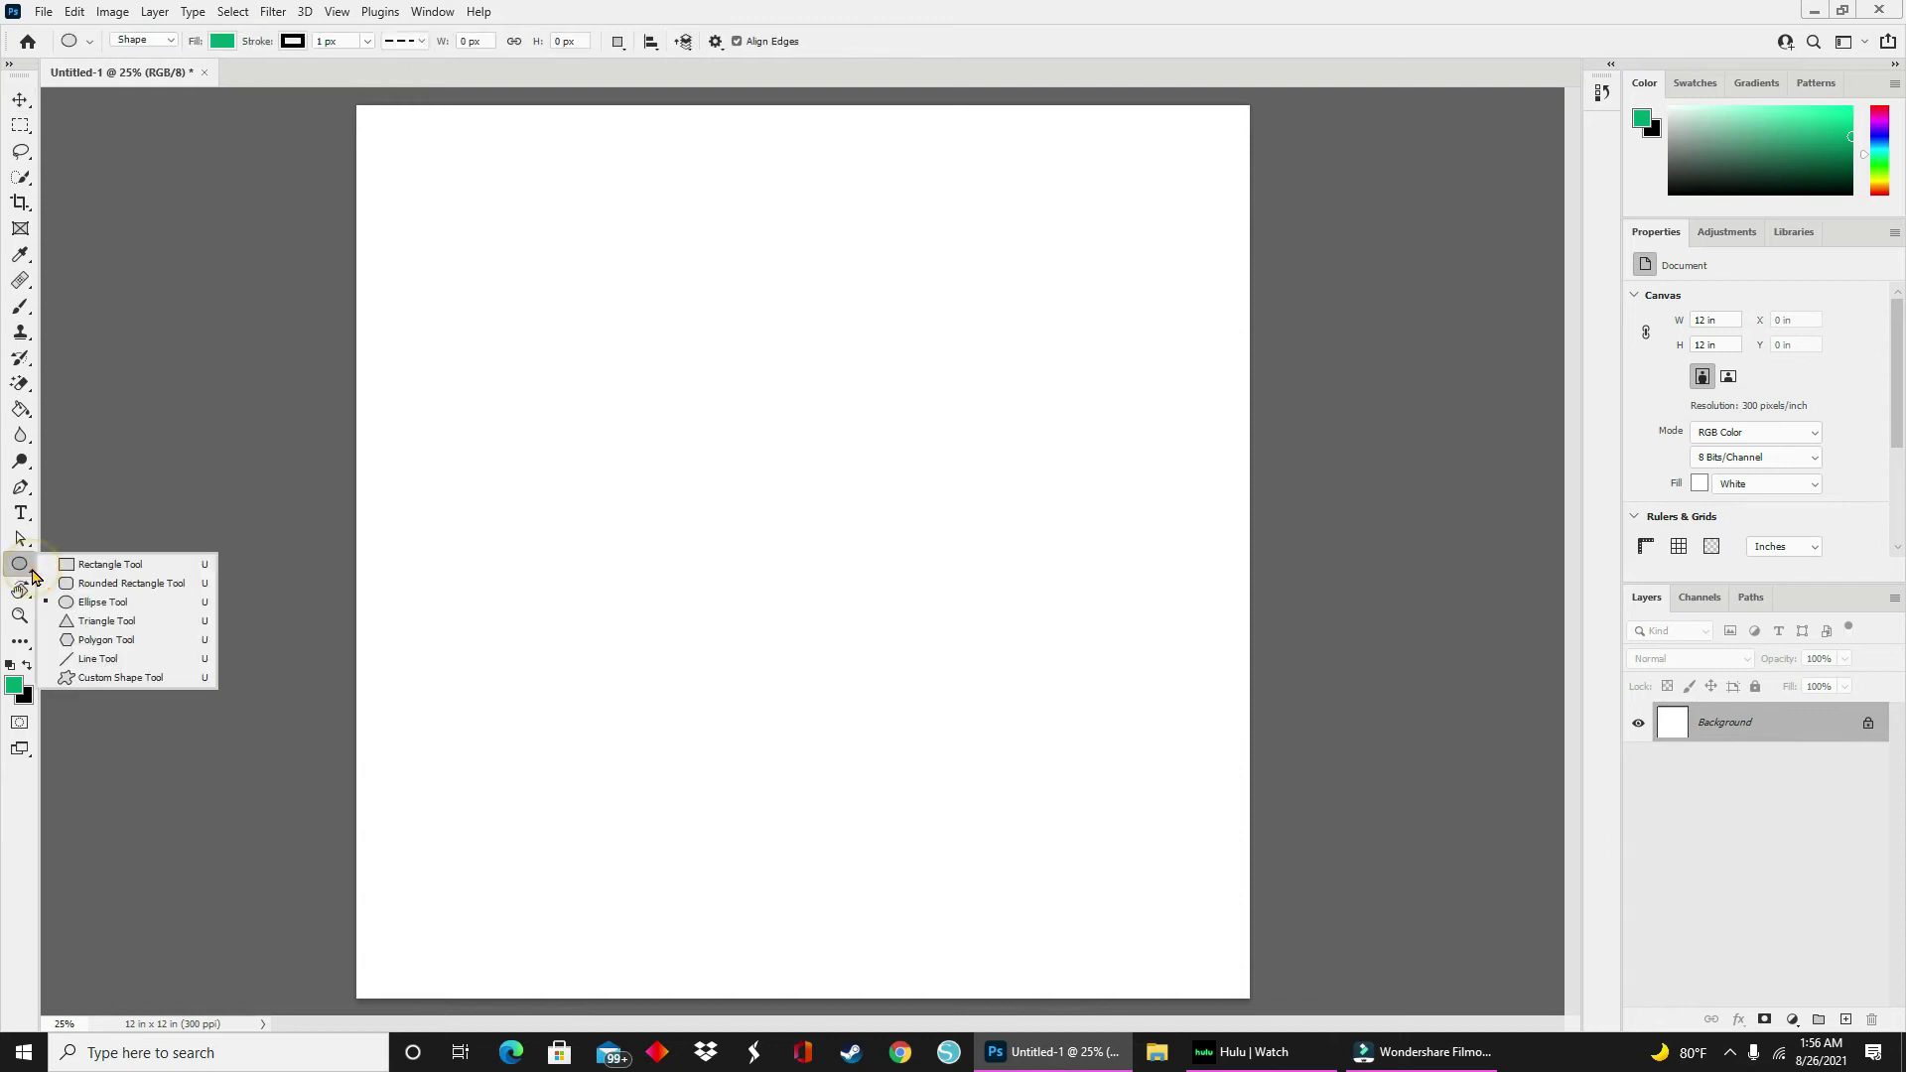
{"action": "left_click", "coordinate": [116, 604]}
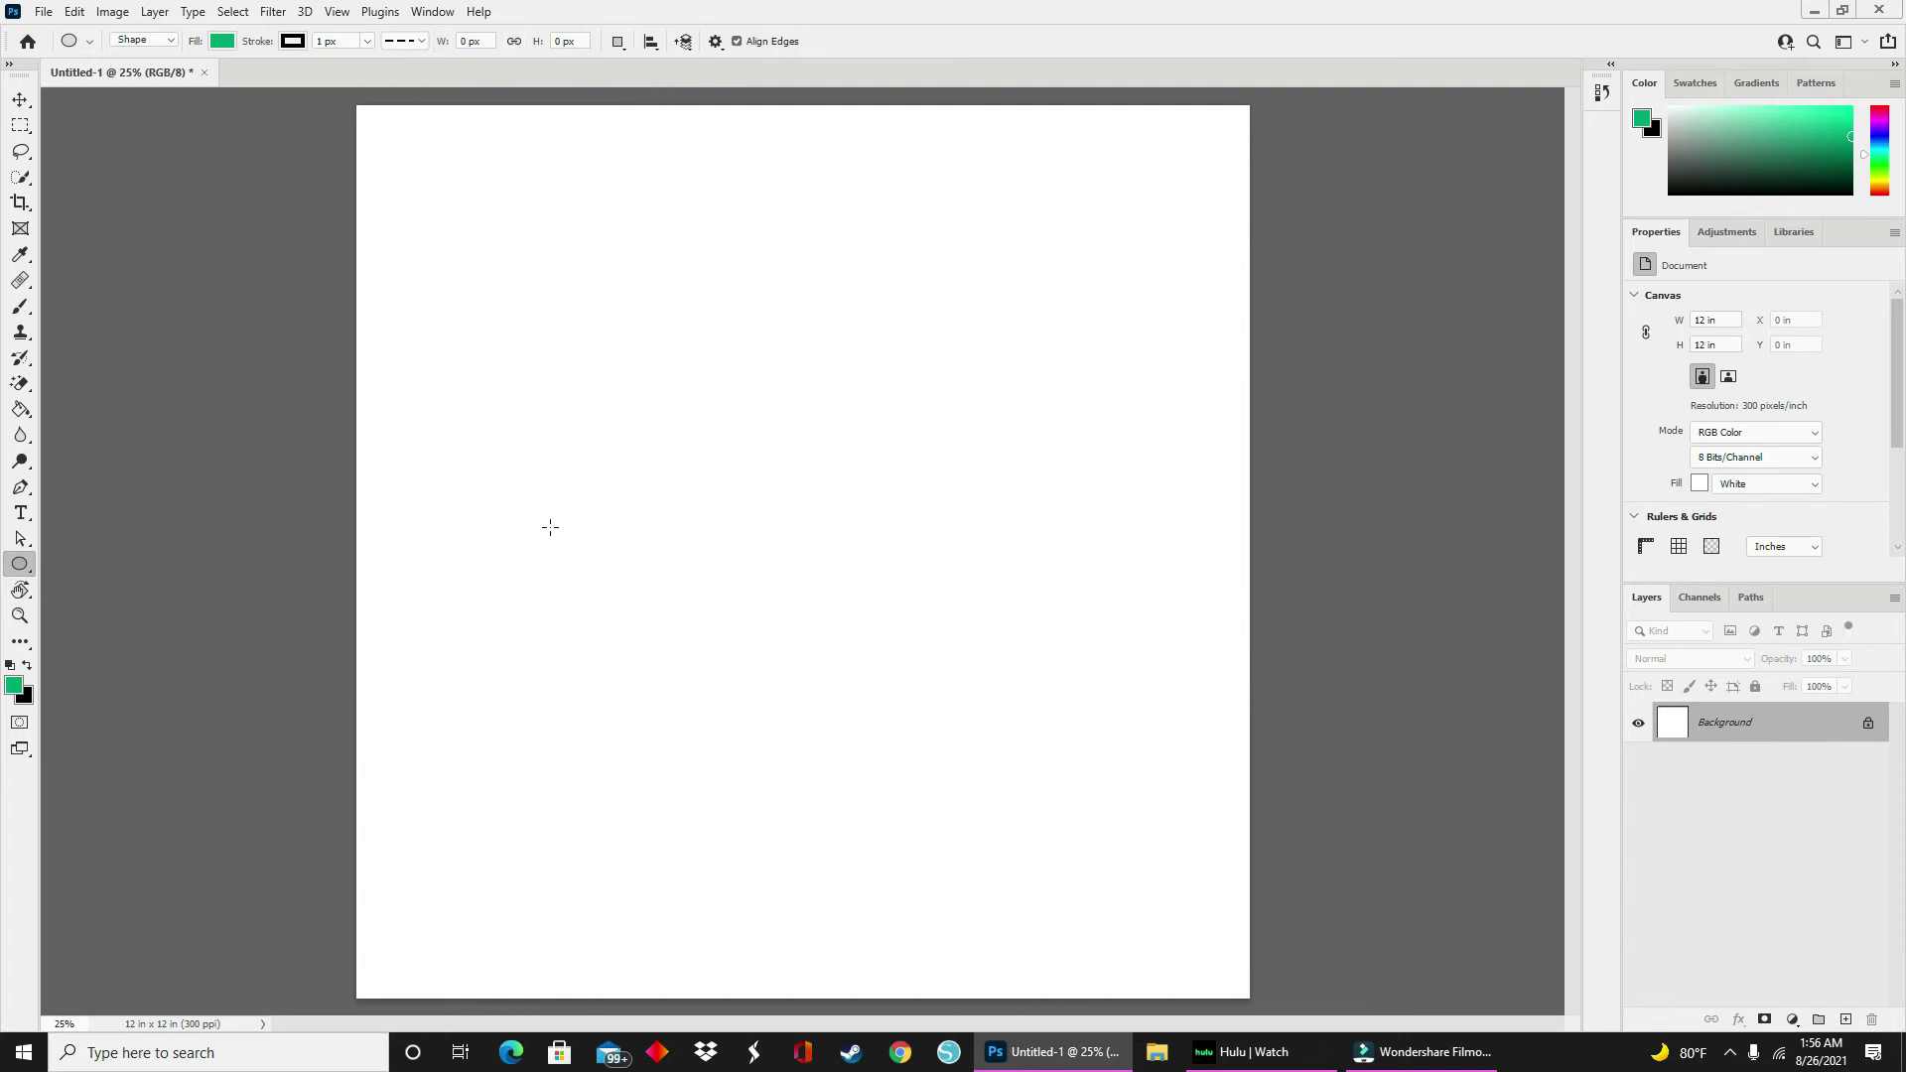
{"action": "left_click_drag", "start_coordinate": [499, 272], "coordinate": [1192, 1067]}
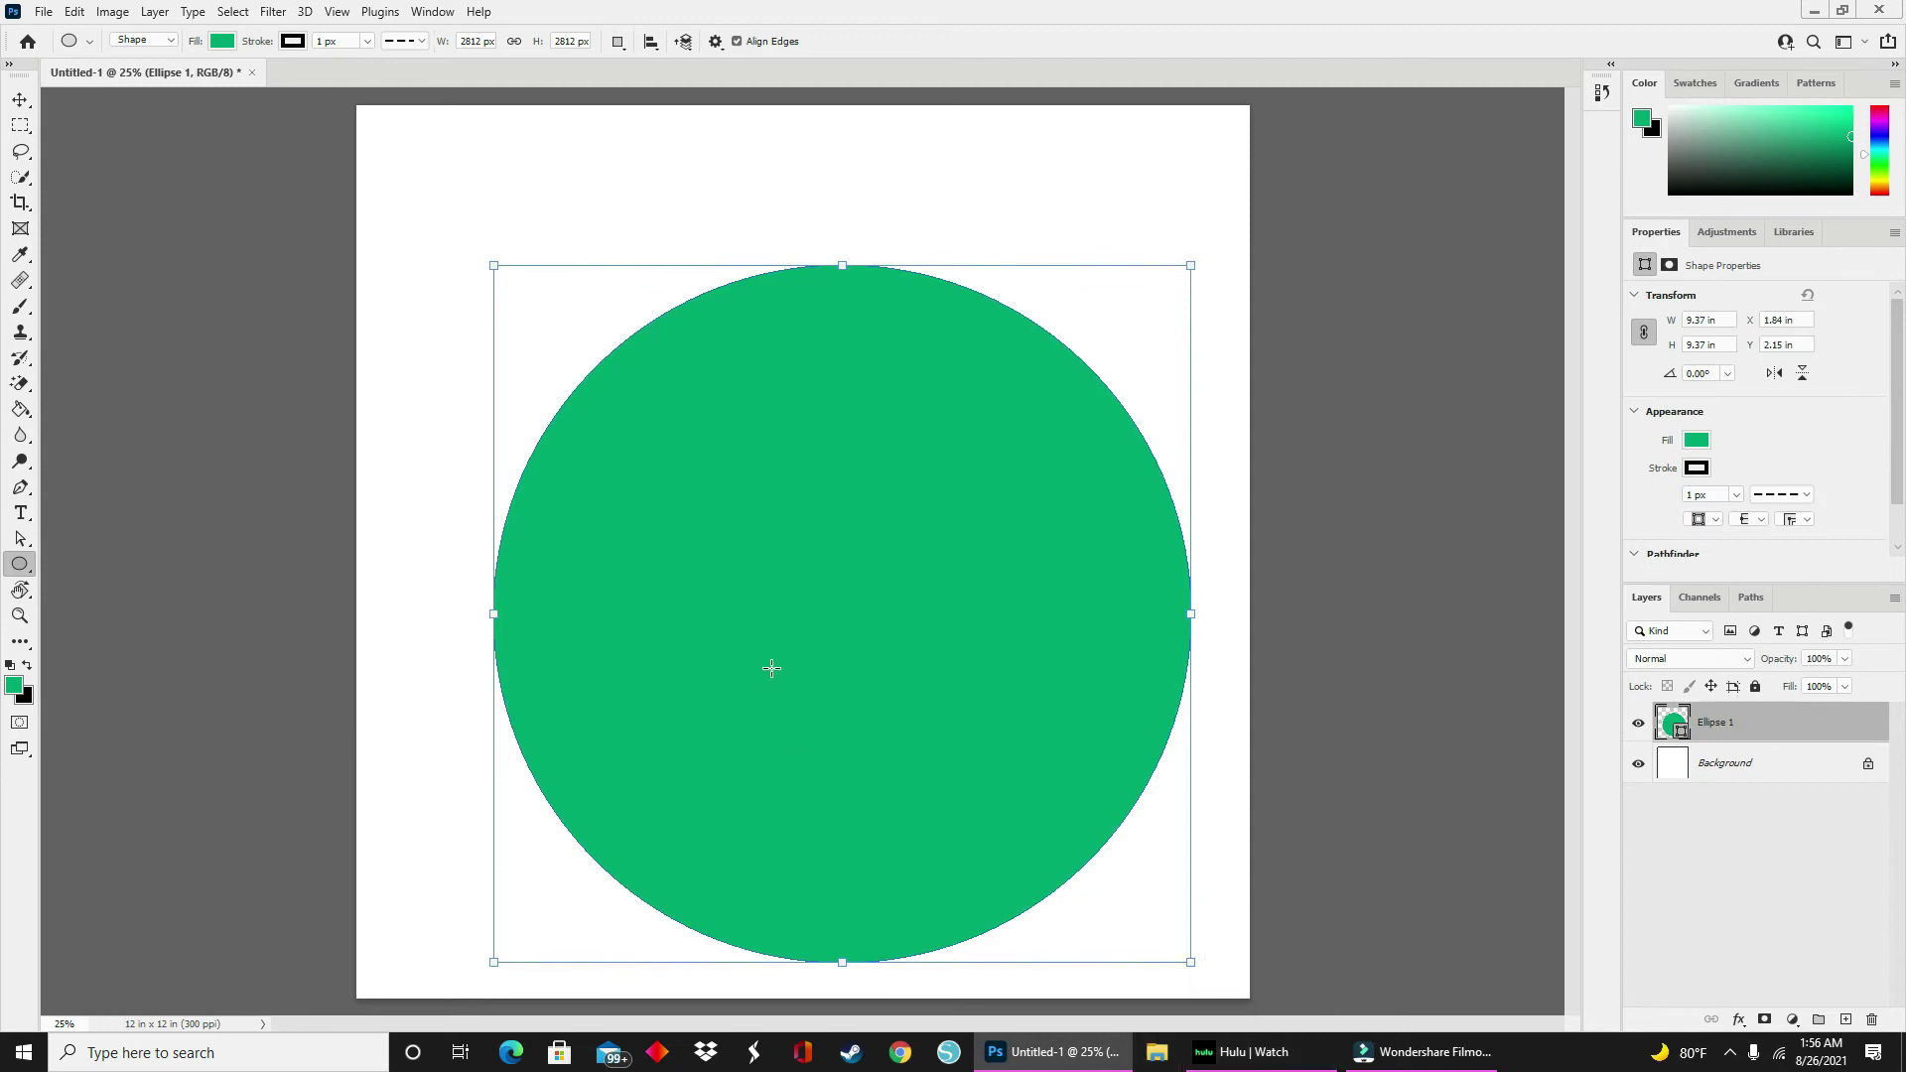
Shrink the green circle to 8.55 × 8.55 in and centre it on the canvas
{"action": "left_click", "coordinate": [19, 99]}
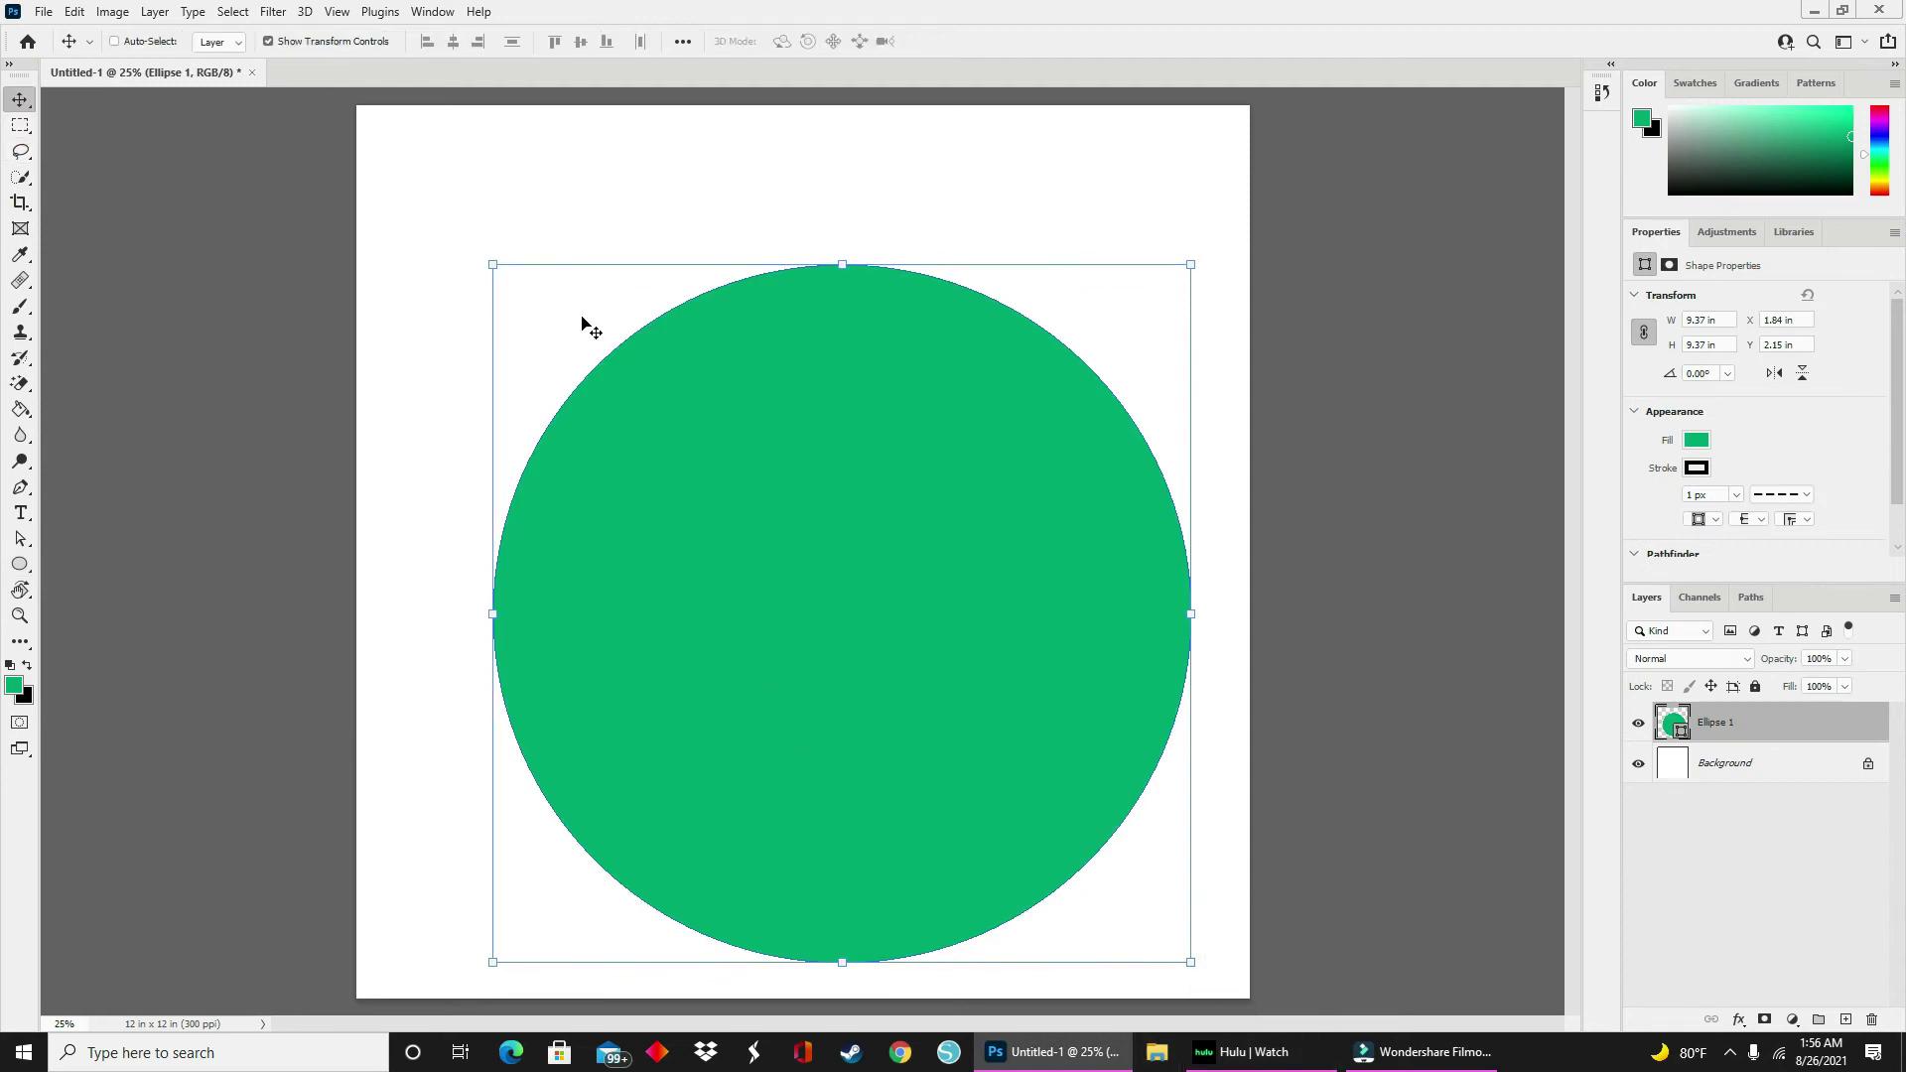
{"action": "left_click_drag", "start_coordinate": [937, 567], "coordinate": [901, 508]}
{"action": "left_click_drag", "start_coordinate": [1150, 900], "coordinate": [1087, 851]}
{"action": "left_click_drag", "start_coordinate": [886, 645], "coordinate": [921, 677]}
{"action": "double_click", "coordinate": [922, 677]}
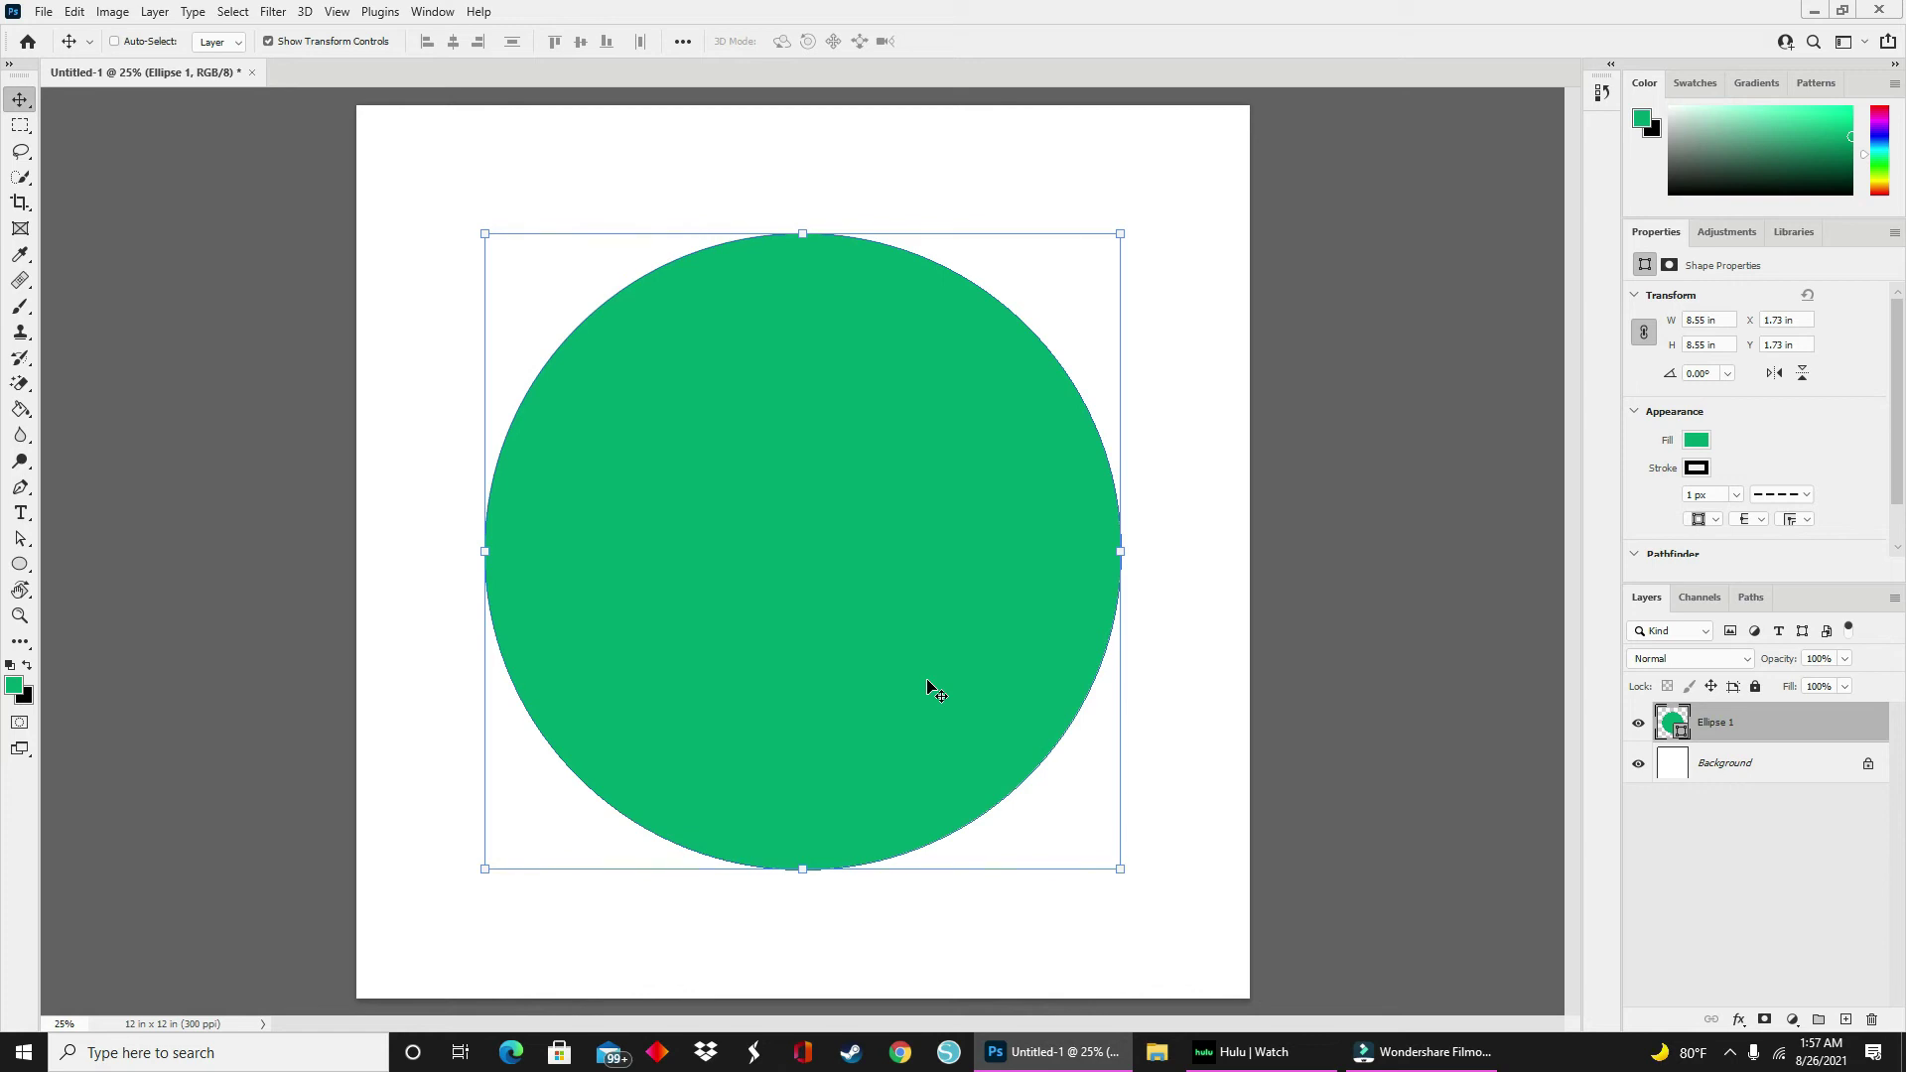
Start type on the circle's edge, placing Lorem ipsum placeholder text on Layer 1
{"action": "key", "text": "t"}
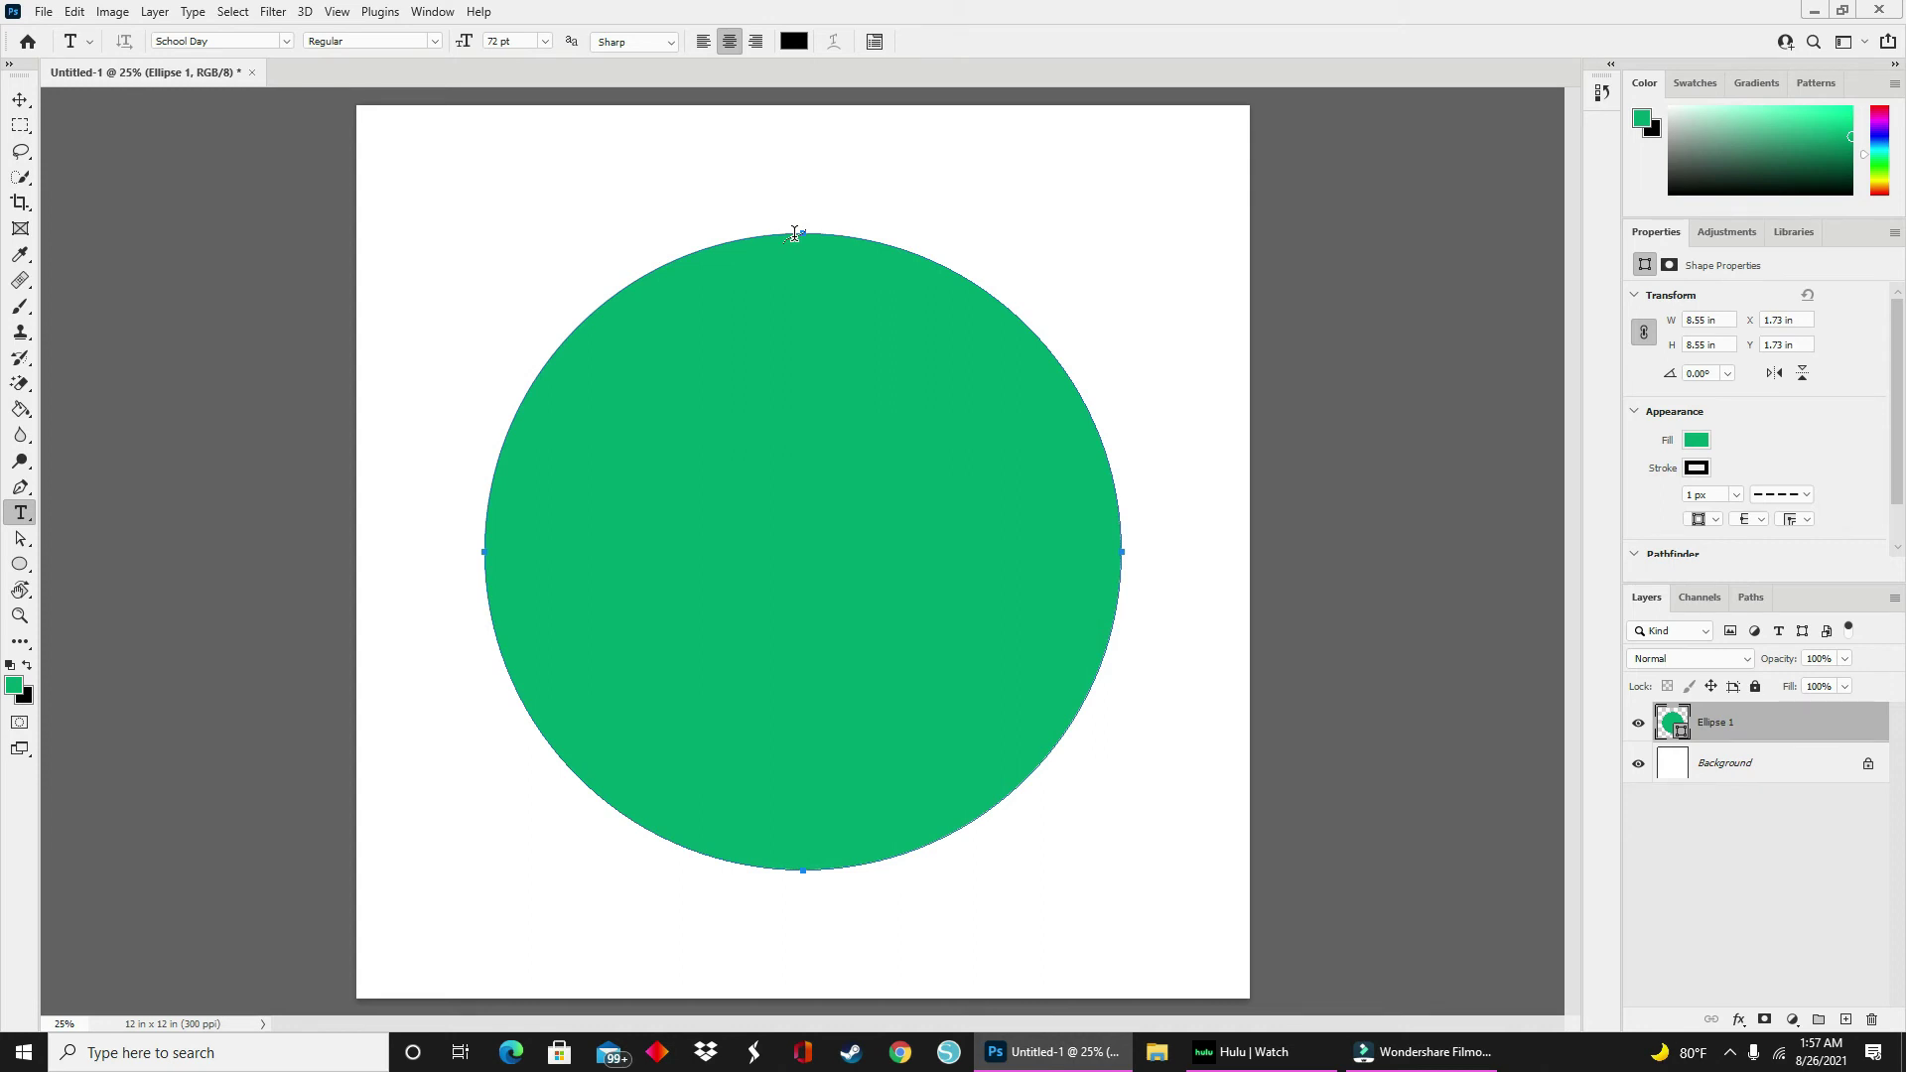
{"action": "scroll", "coordinate": [794, 234], "scroll_direction": "up", "scroll_amount": 4}
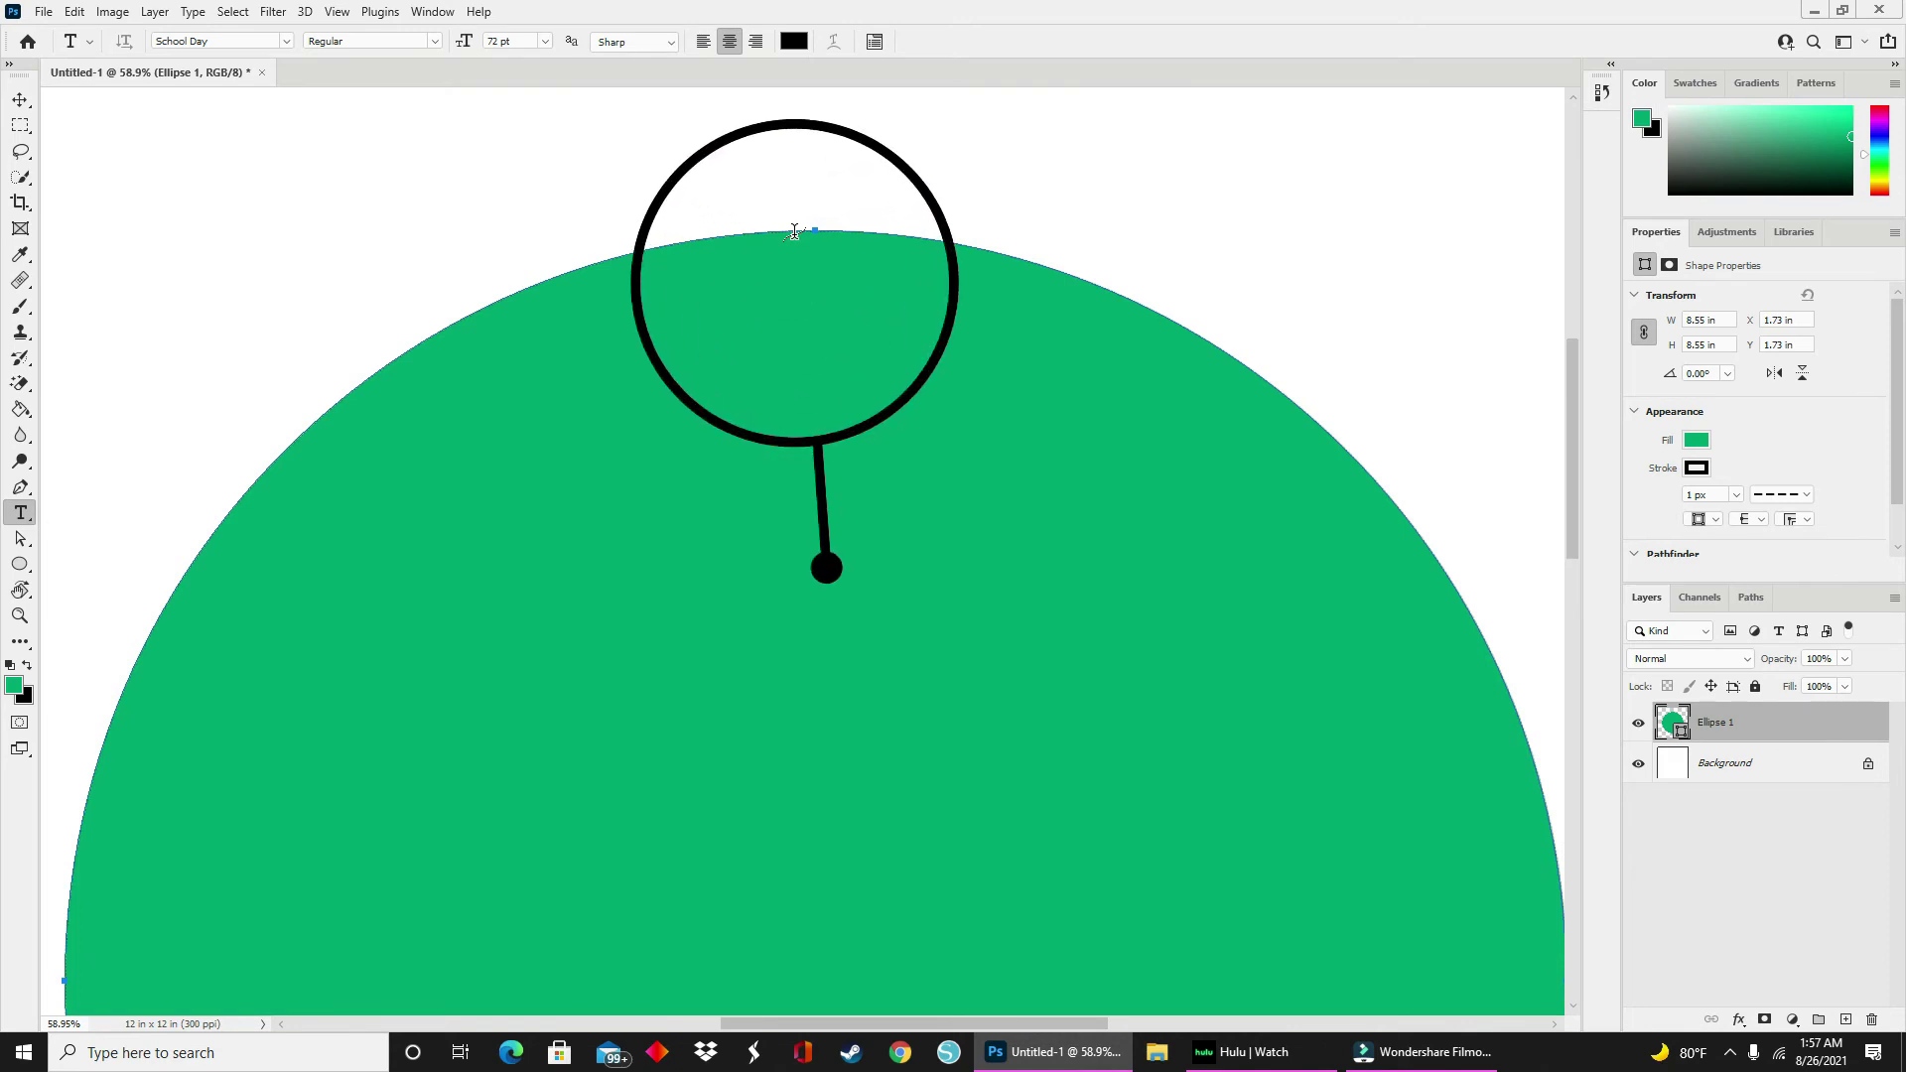
{"action": "scroll", "coordinate": [794, 233], "scroll_direction": "down", "scroll_amount": 3}
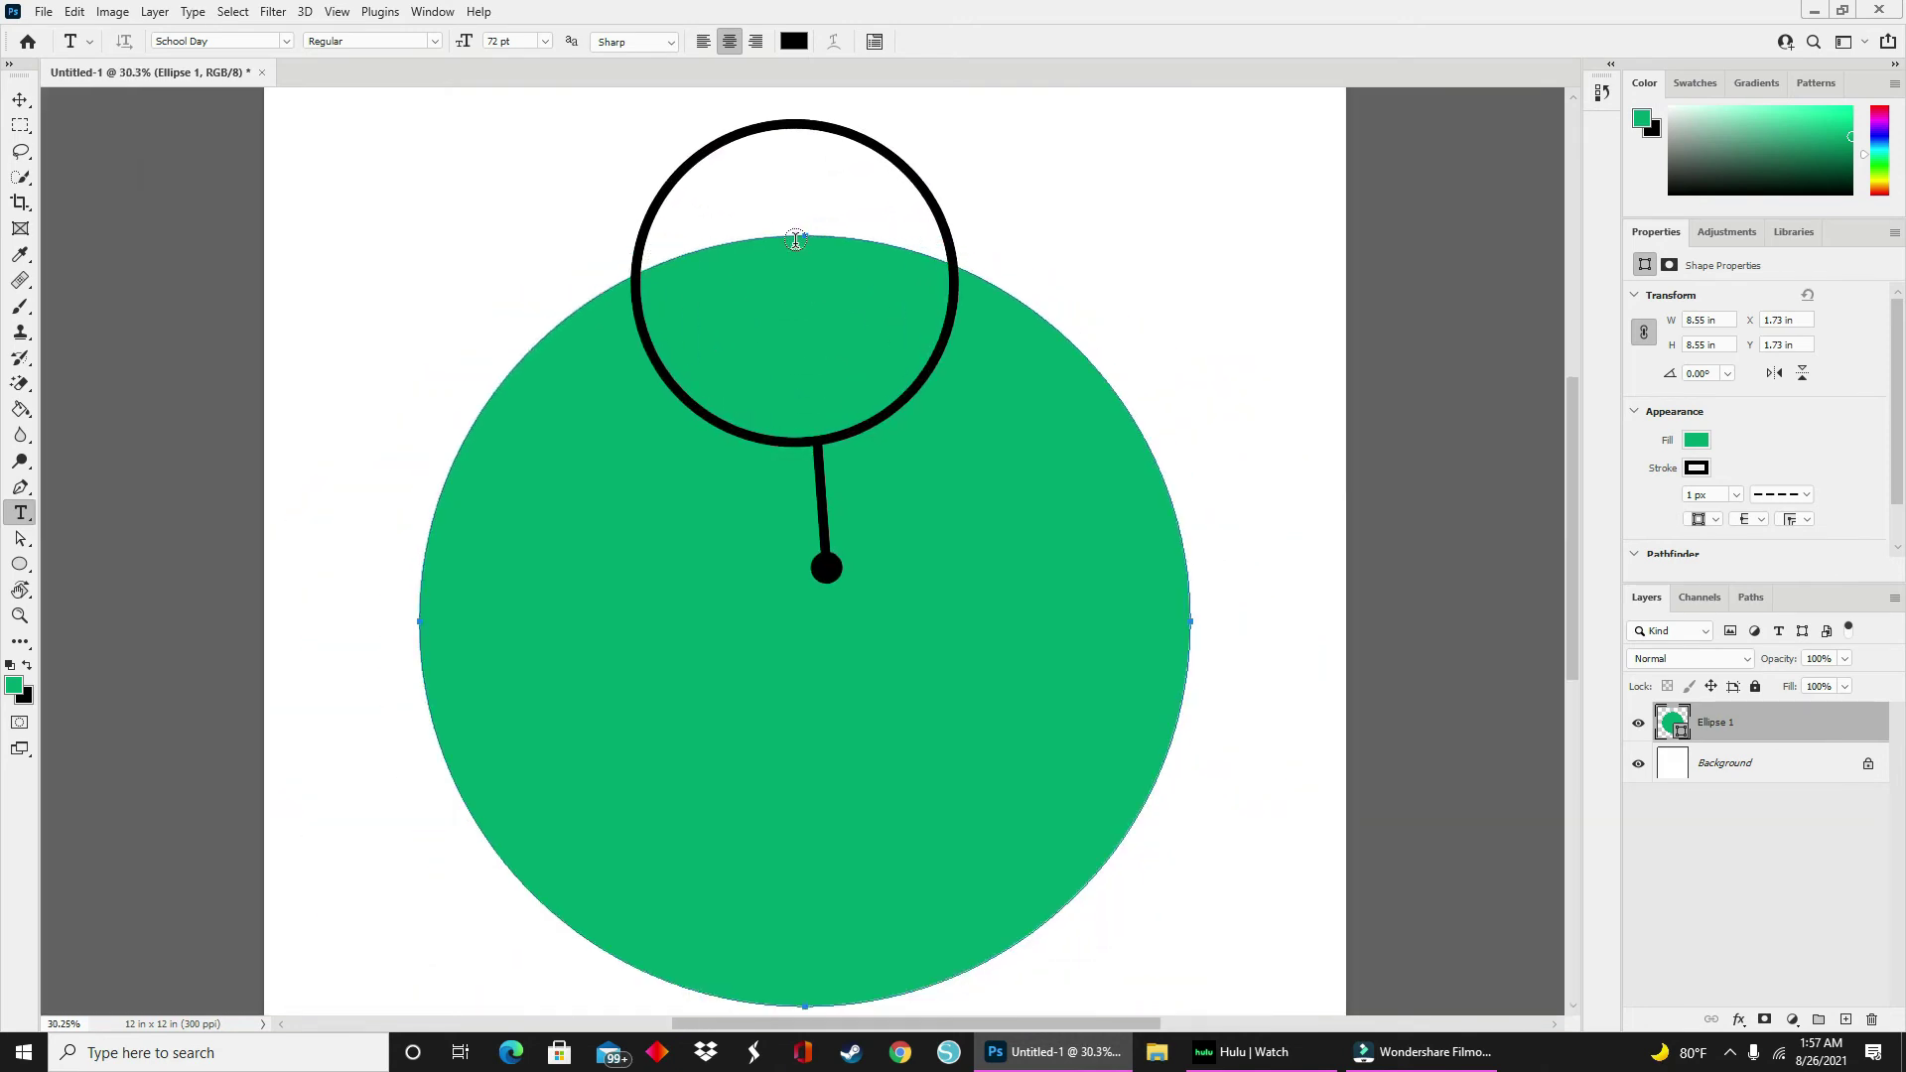
{"action": "scroll", "coordinate": [795, 240], "scroll_direction": "down", "scroll_amount": 2}
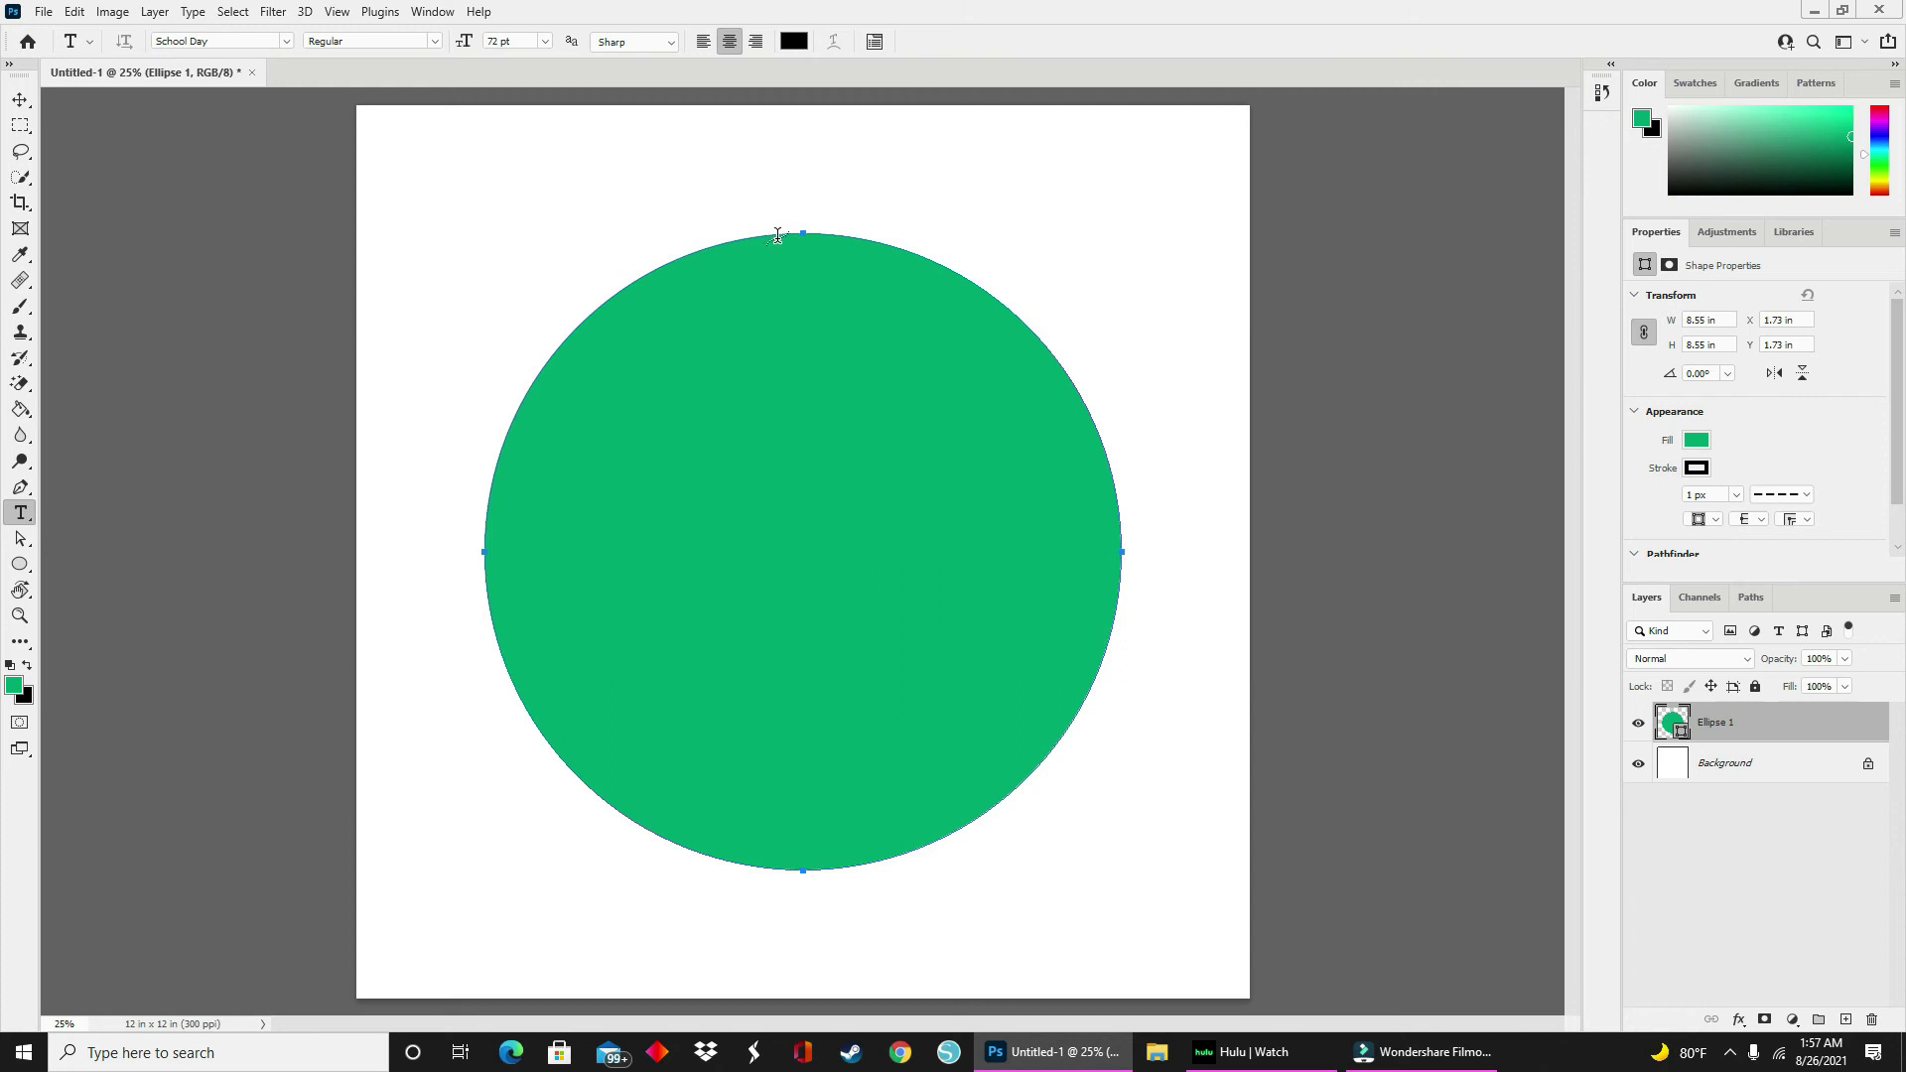
{"action": "left_click", "coordinate": [777, 236]}
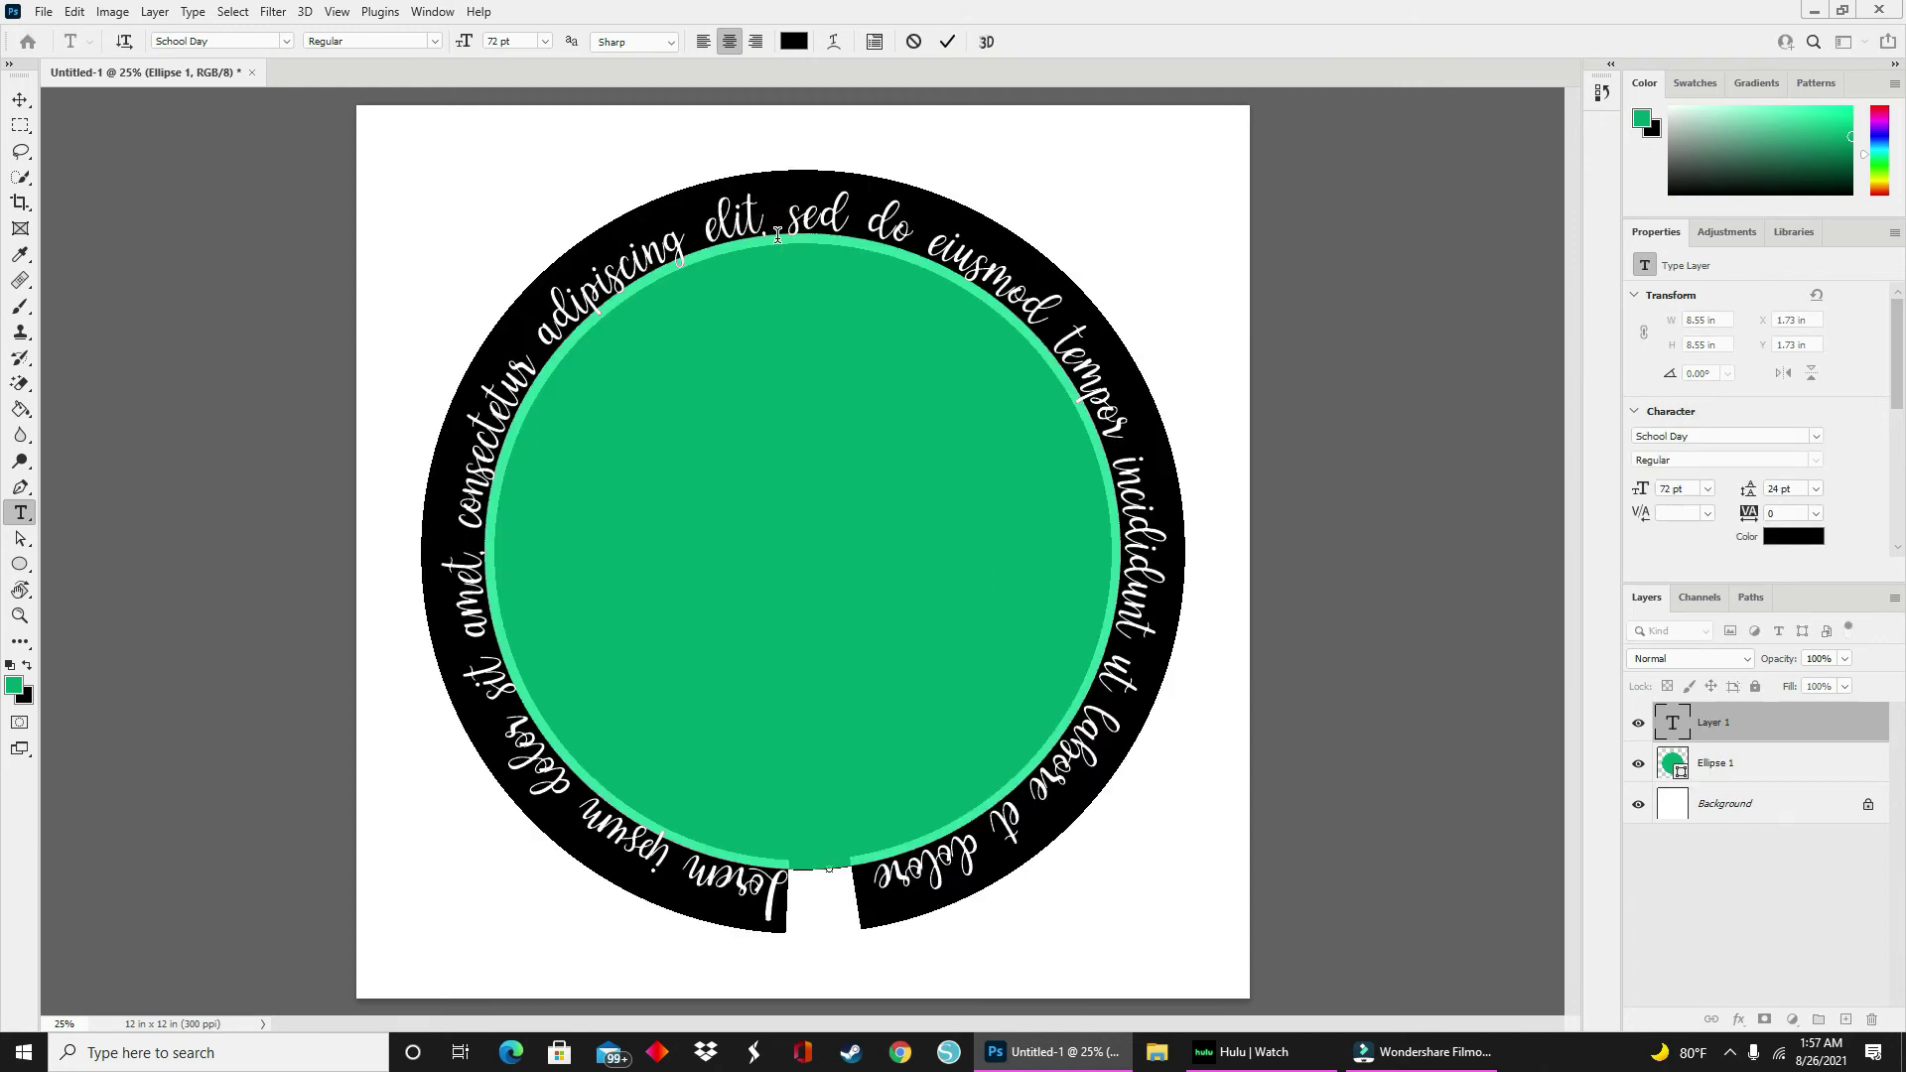
Replace the placeholder path text with 'Hey y'all ! It's a Texas thang', fixing typing slips
{"action": "type", "text": "Heye"}
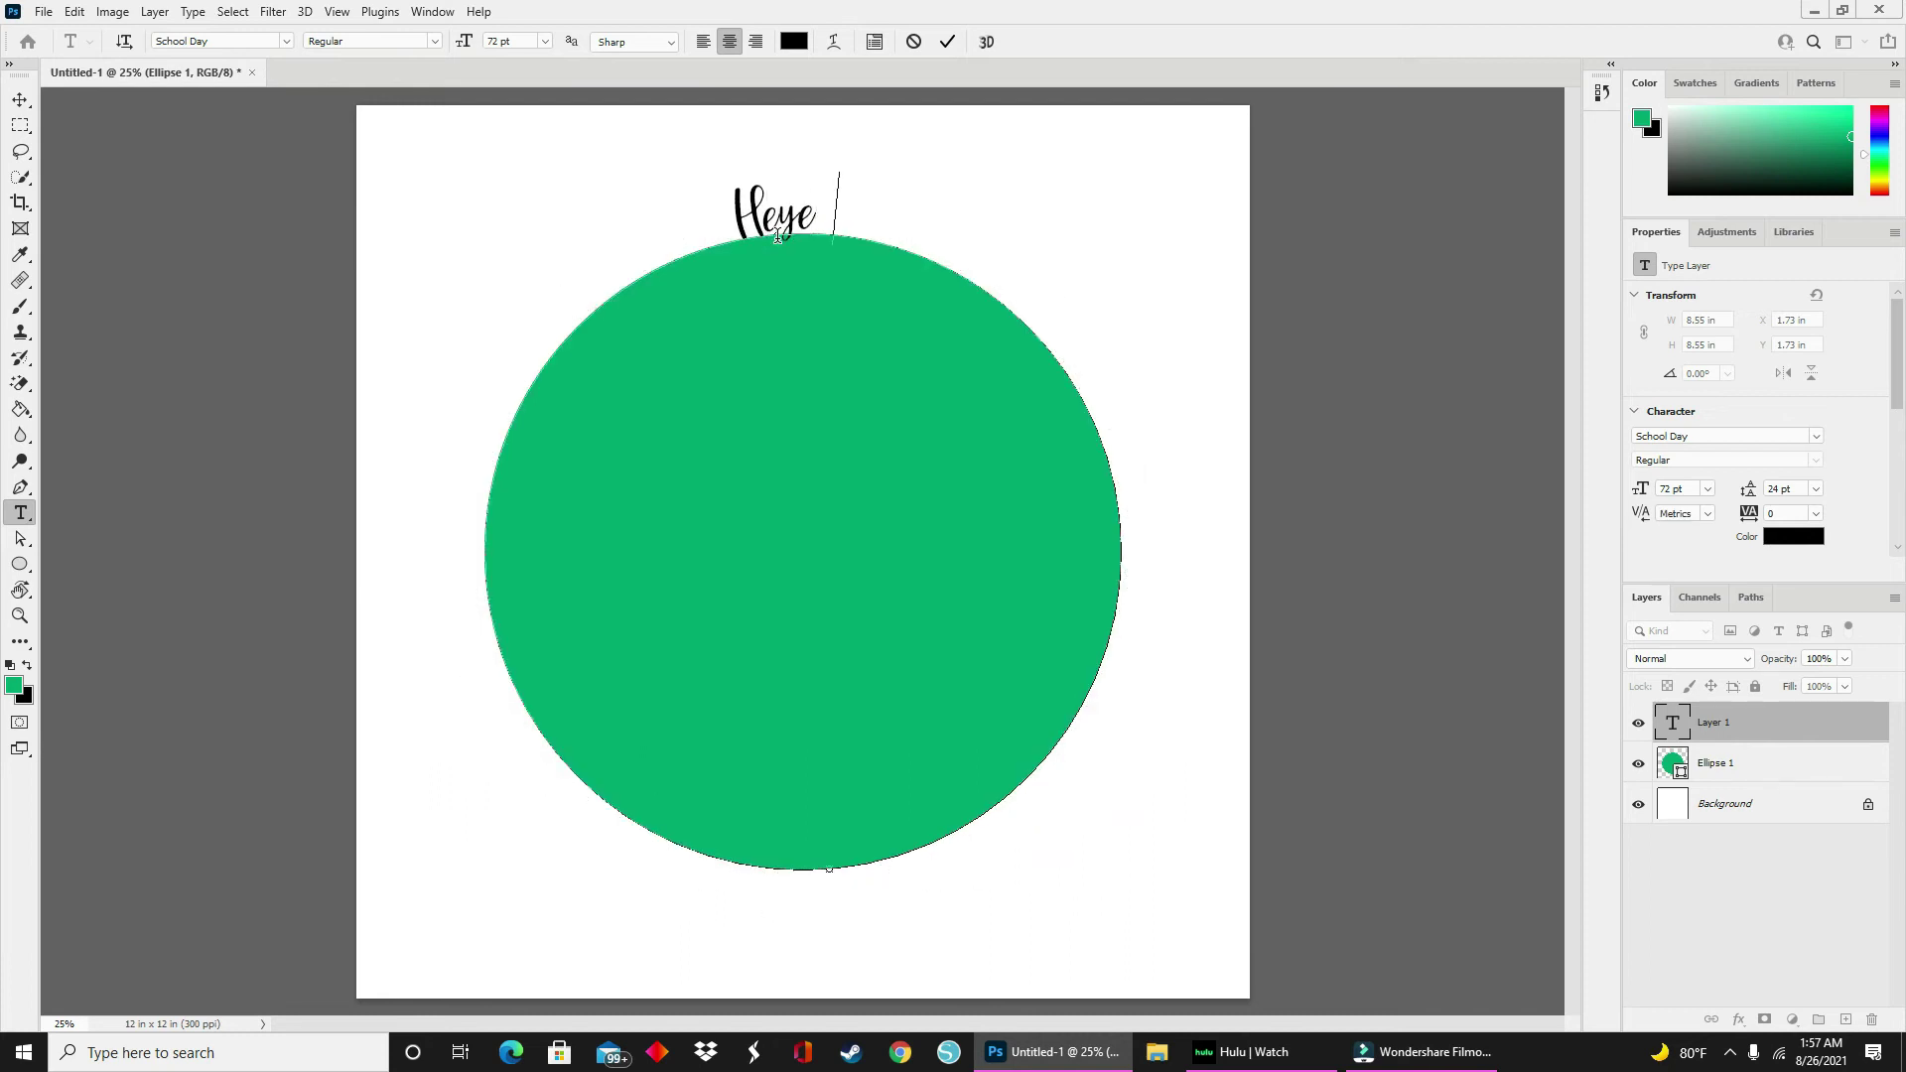
{"action": "key", "text": "BackSpace"}
{"action": "type", "text": "y'all"}
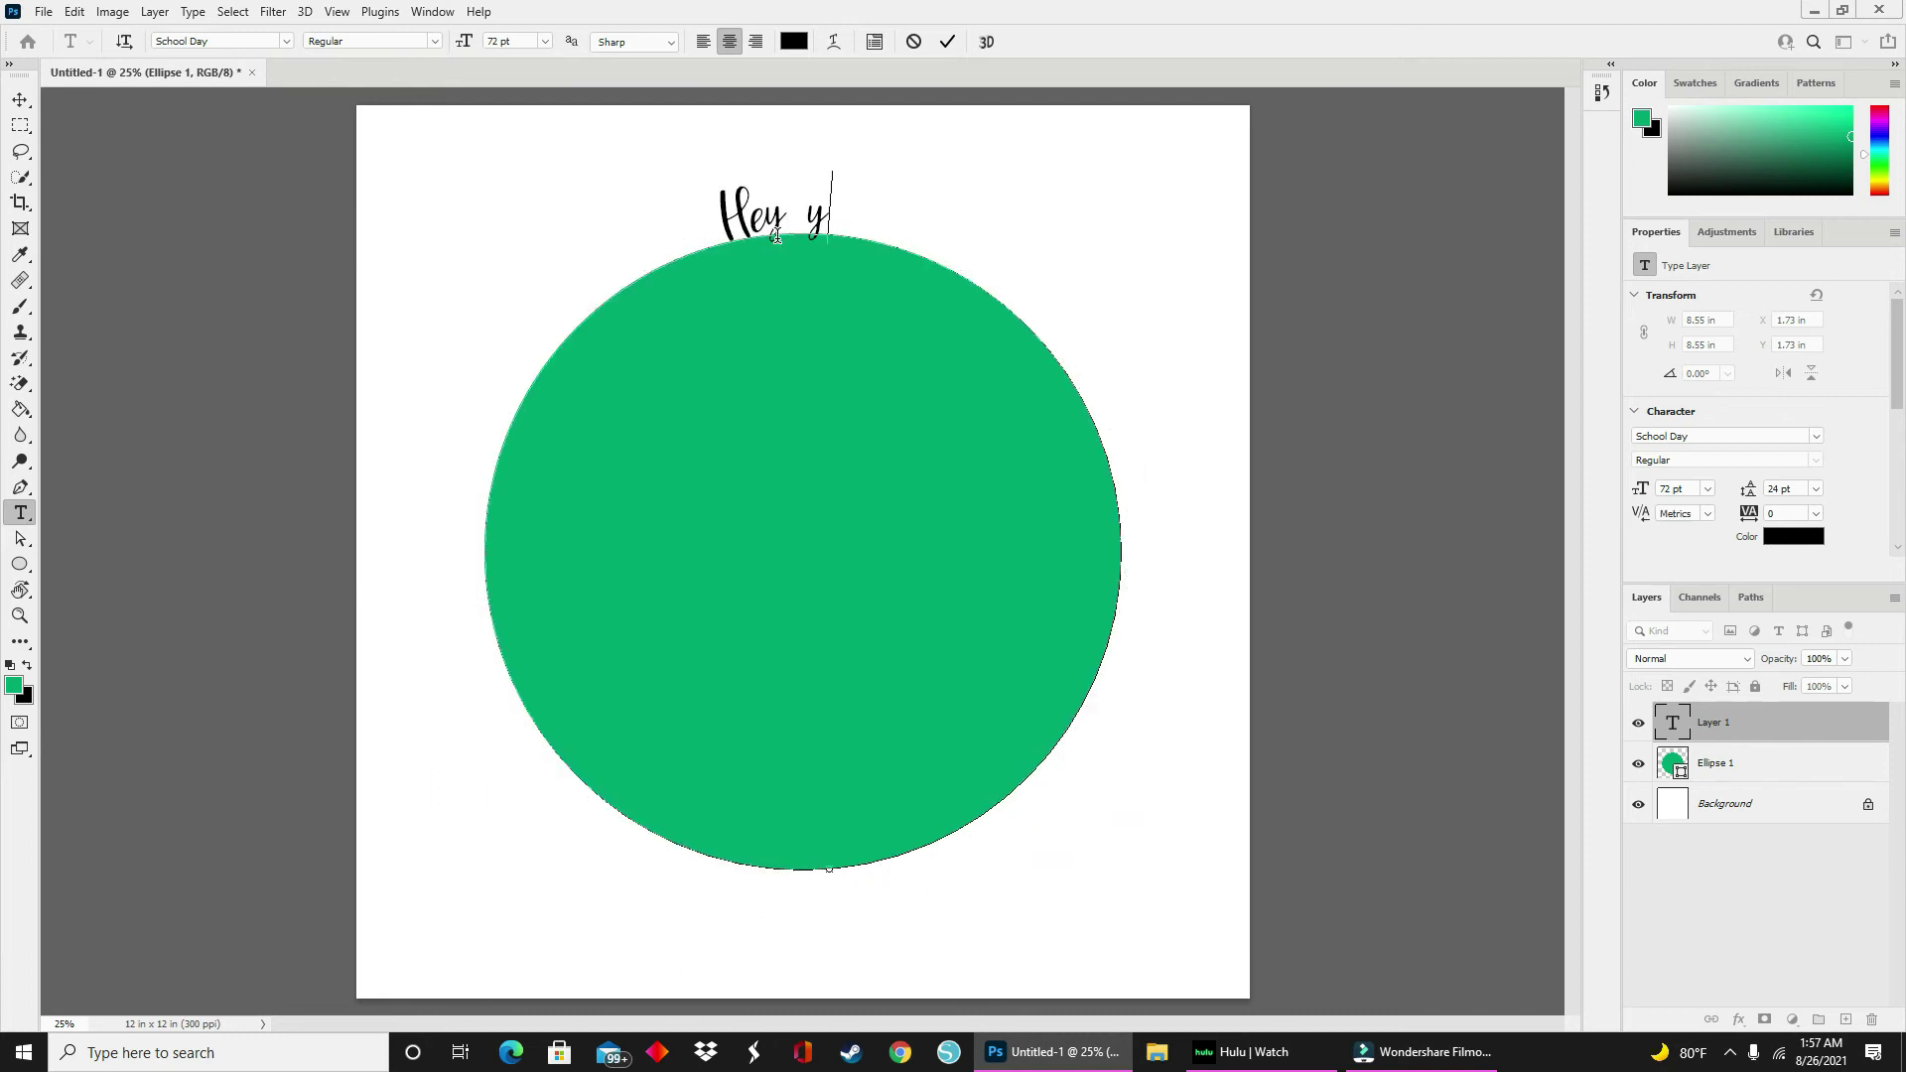
{"action": "key", "text": "BackSpace"}
{"action": "key", "text": "BackSpace"}
{"action": "key", "text": "BackSpace"}
{"action": "type", "text": "a"}
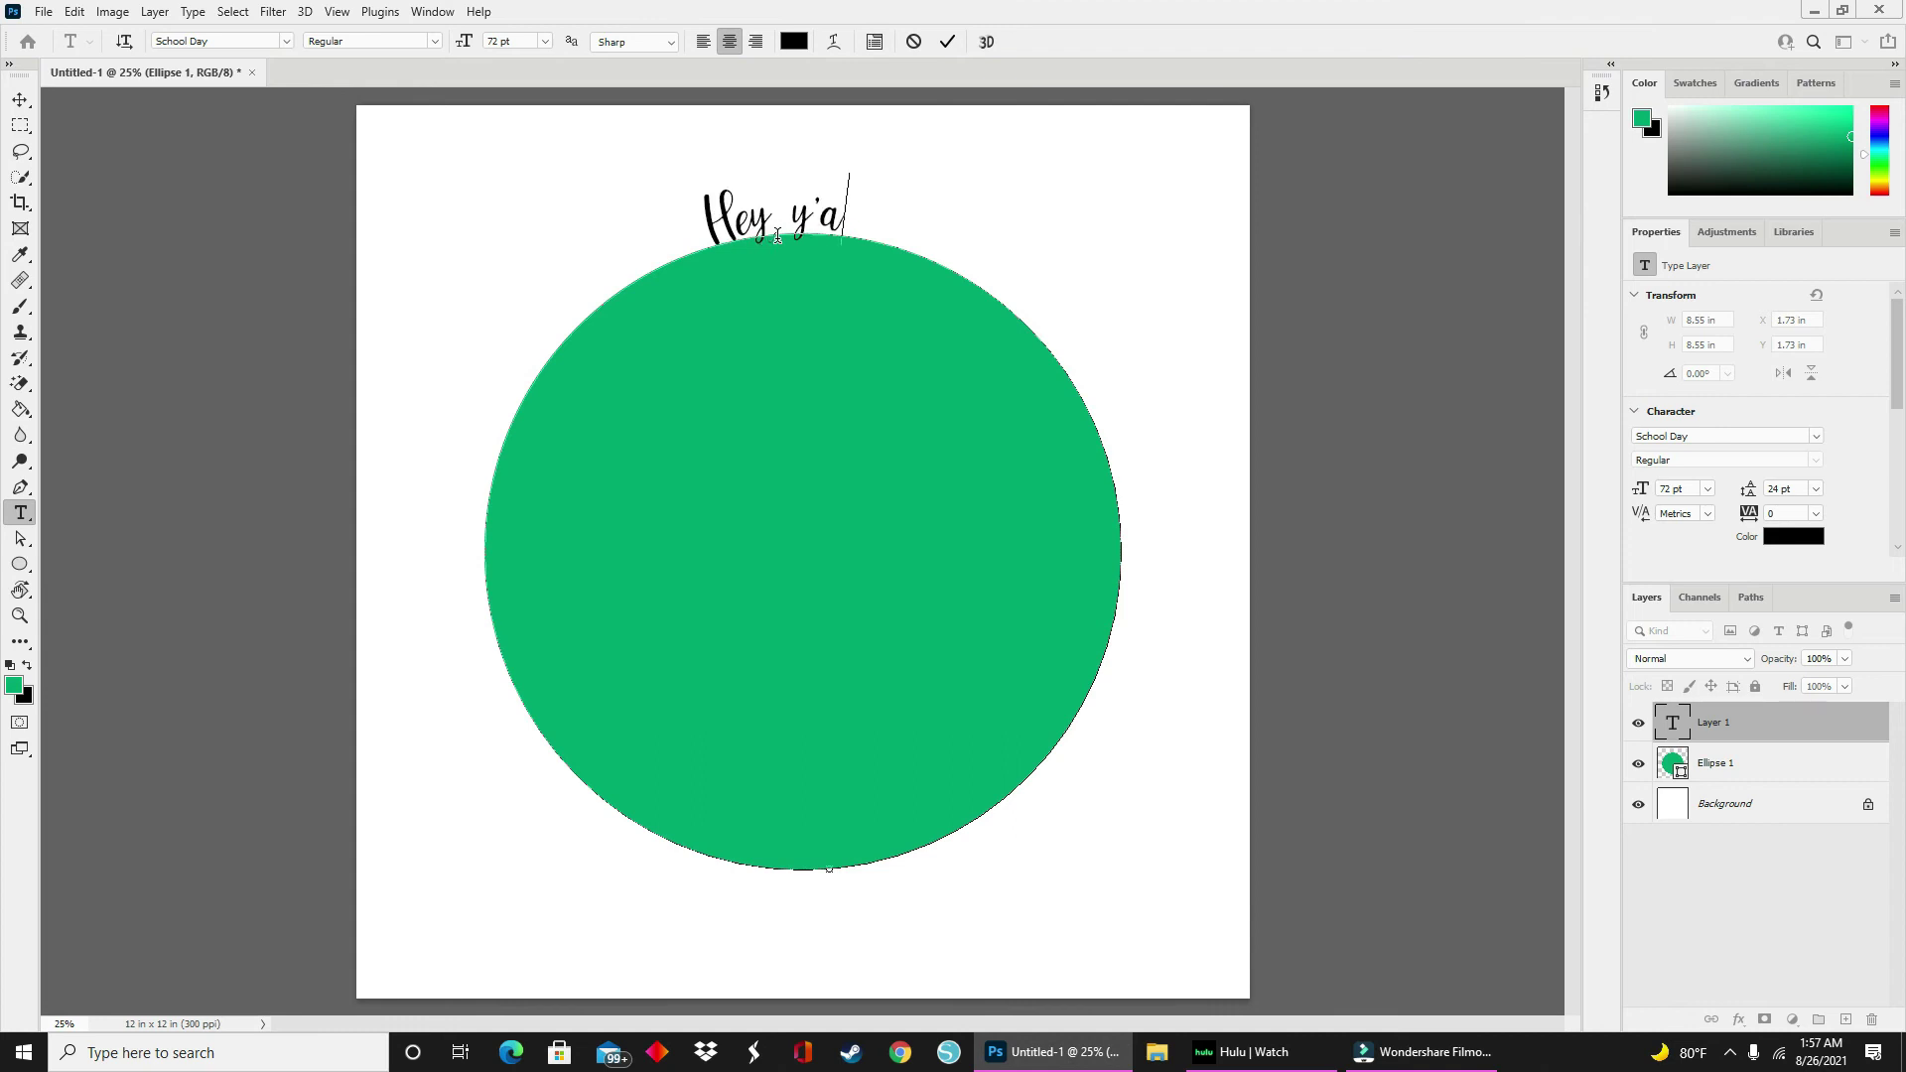
{"action": "type", "text": "ll ! It's a "}
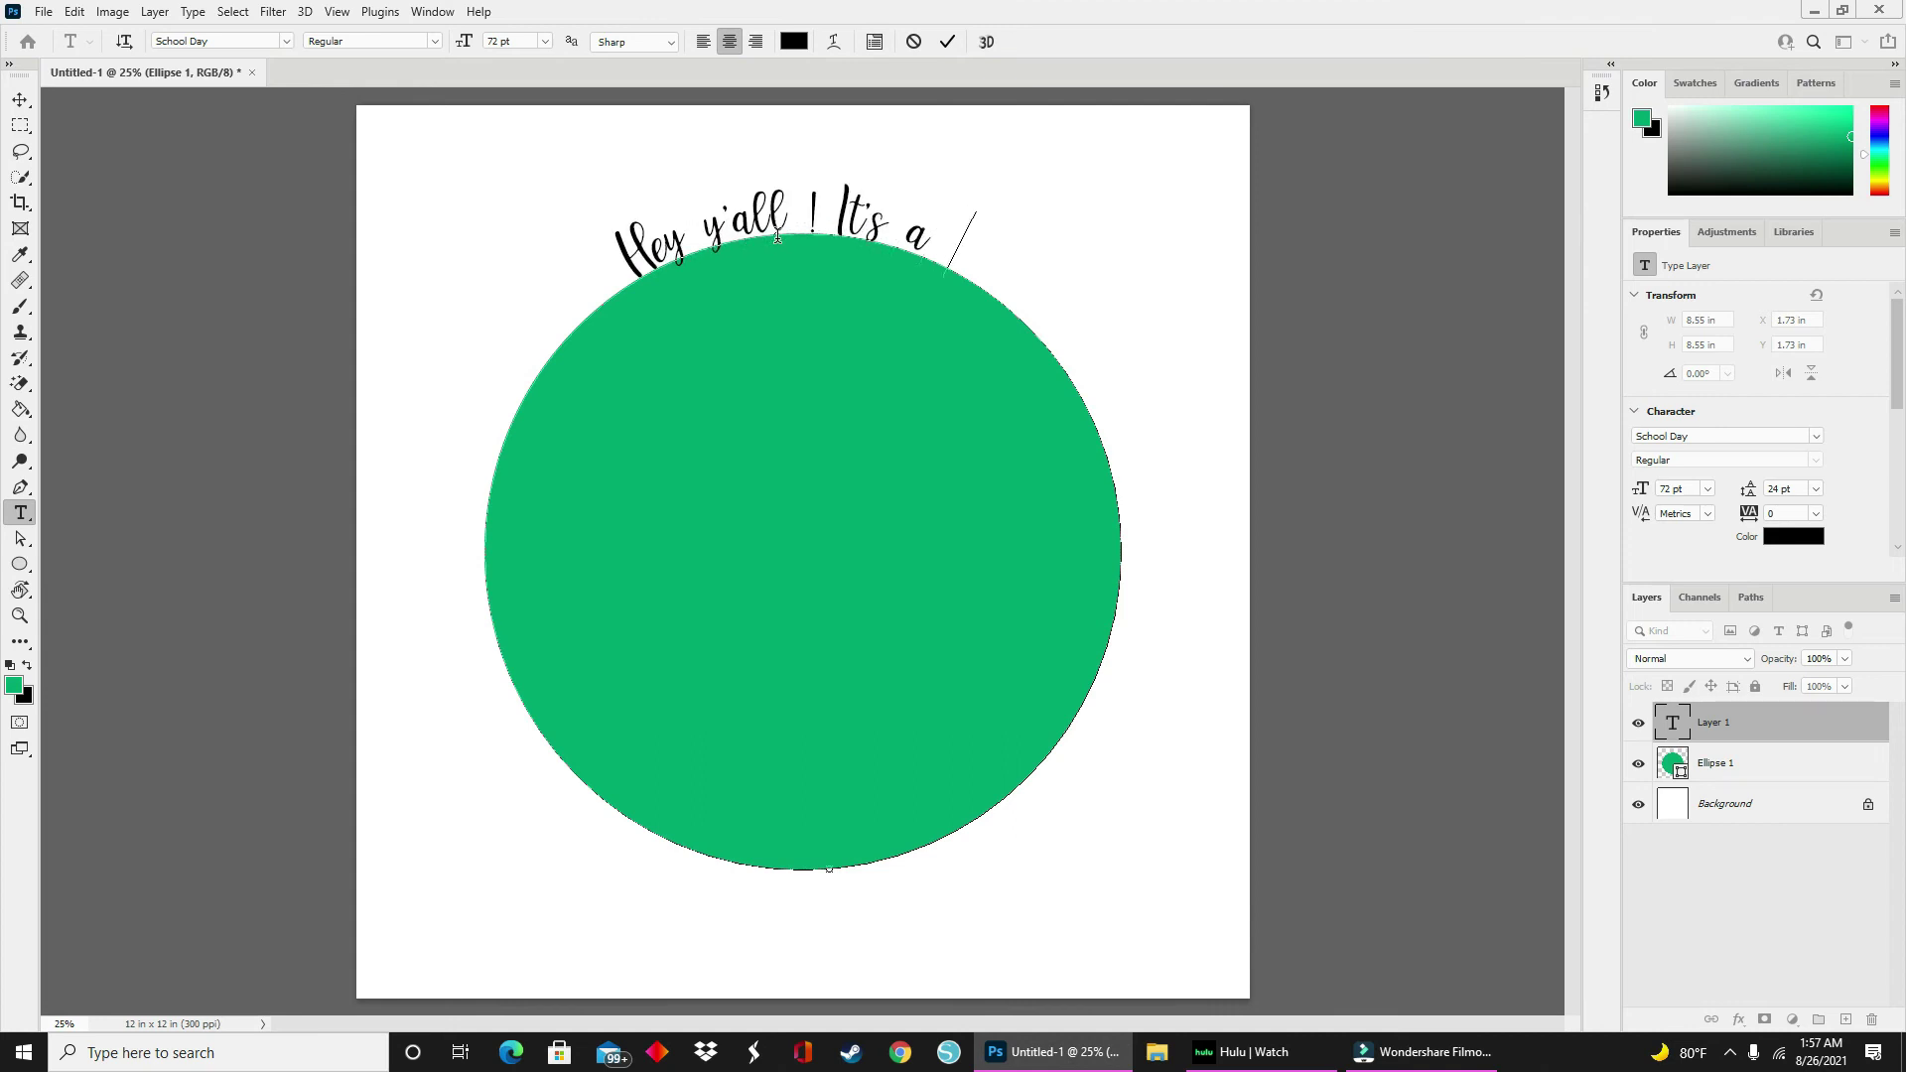
{"action": "type", "text": "Texas tha"}
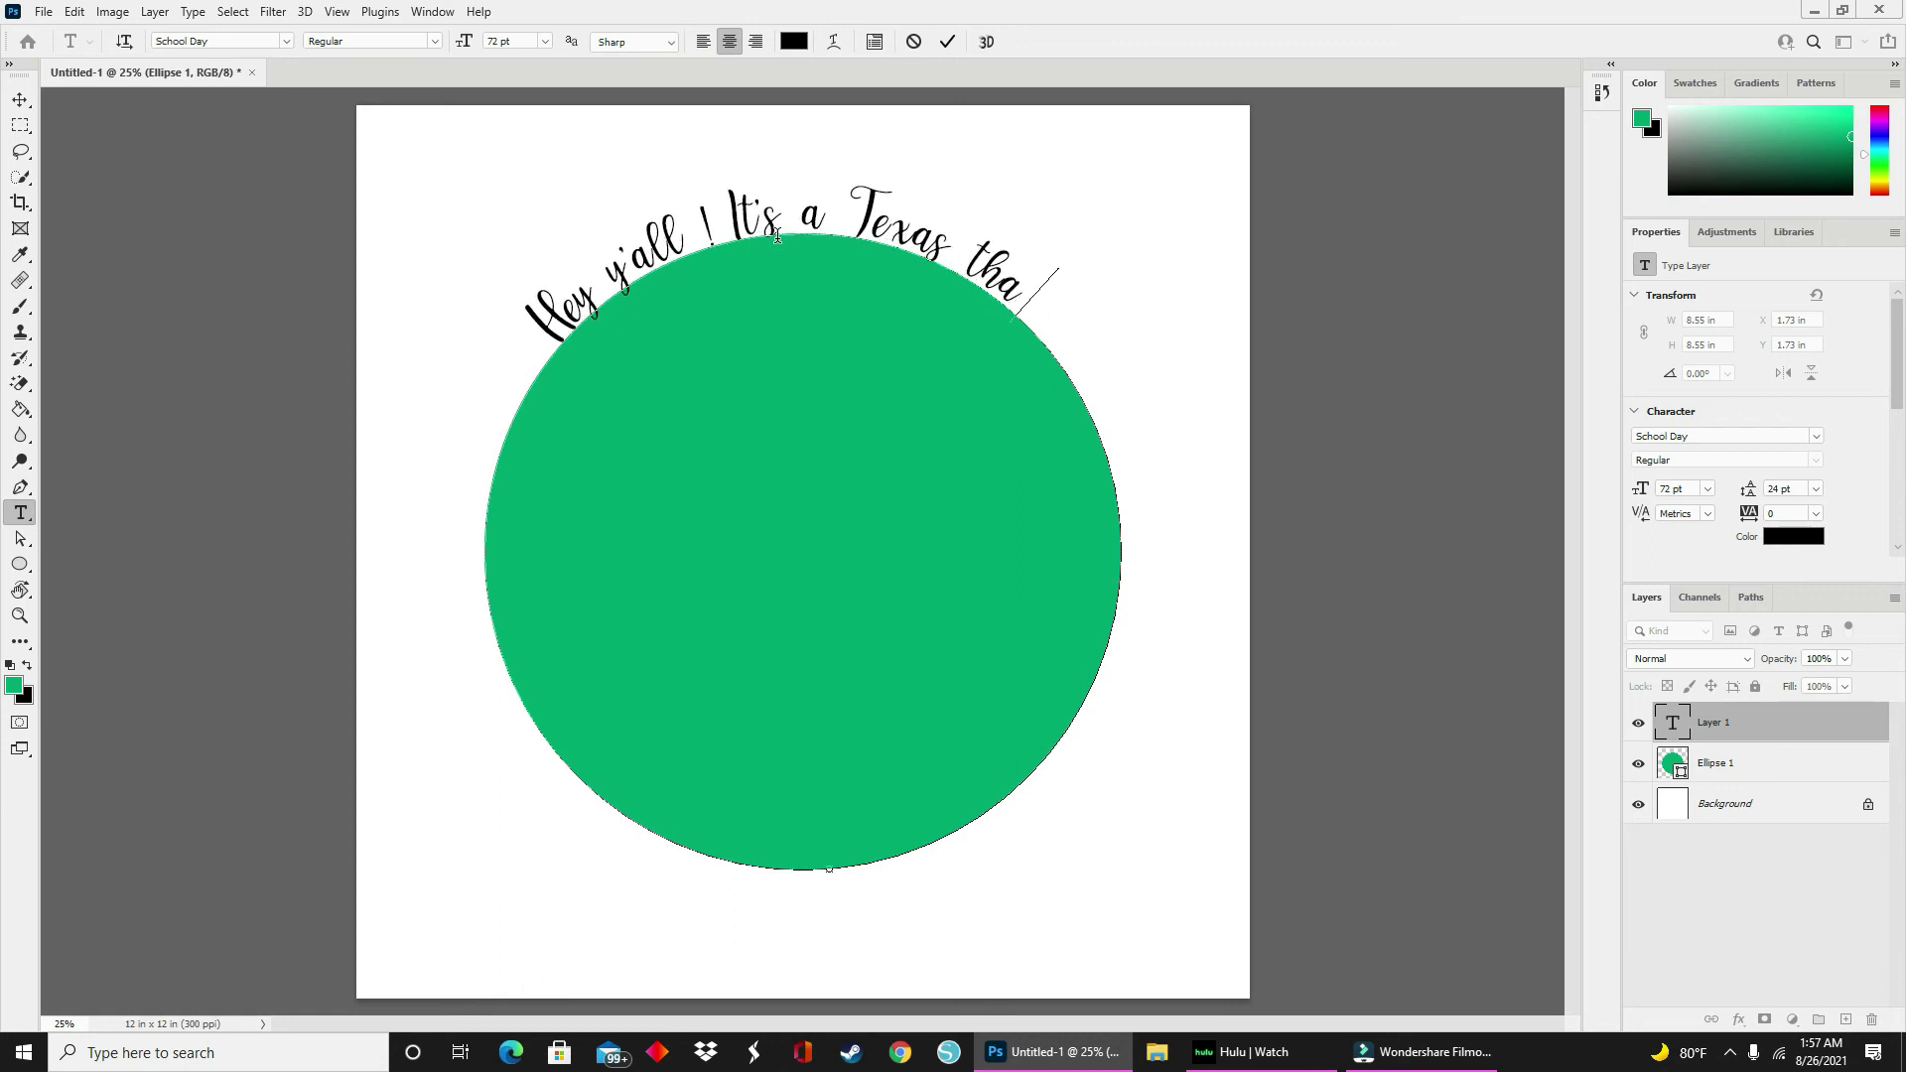
{"action": "type", "text": "ng"}
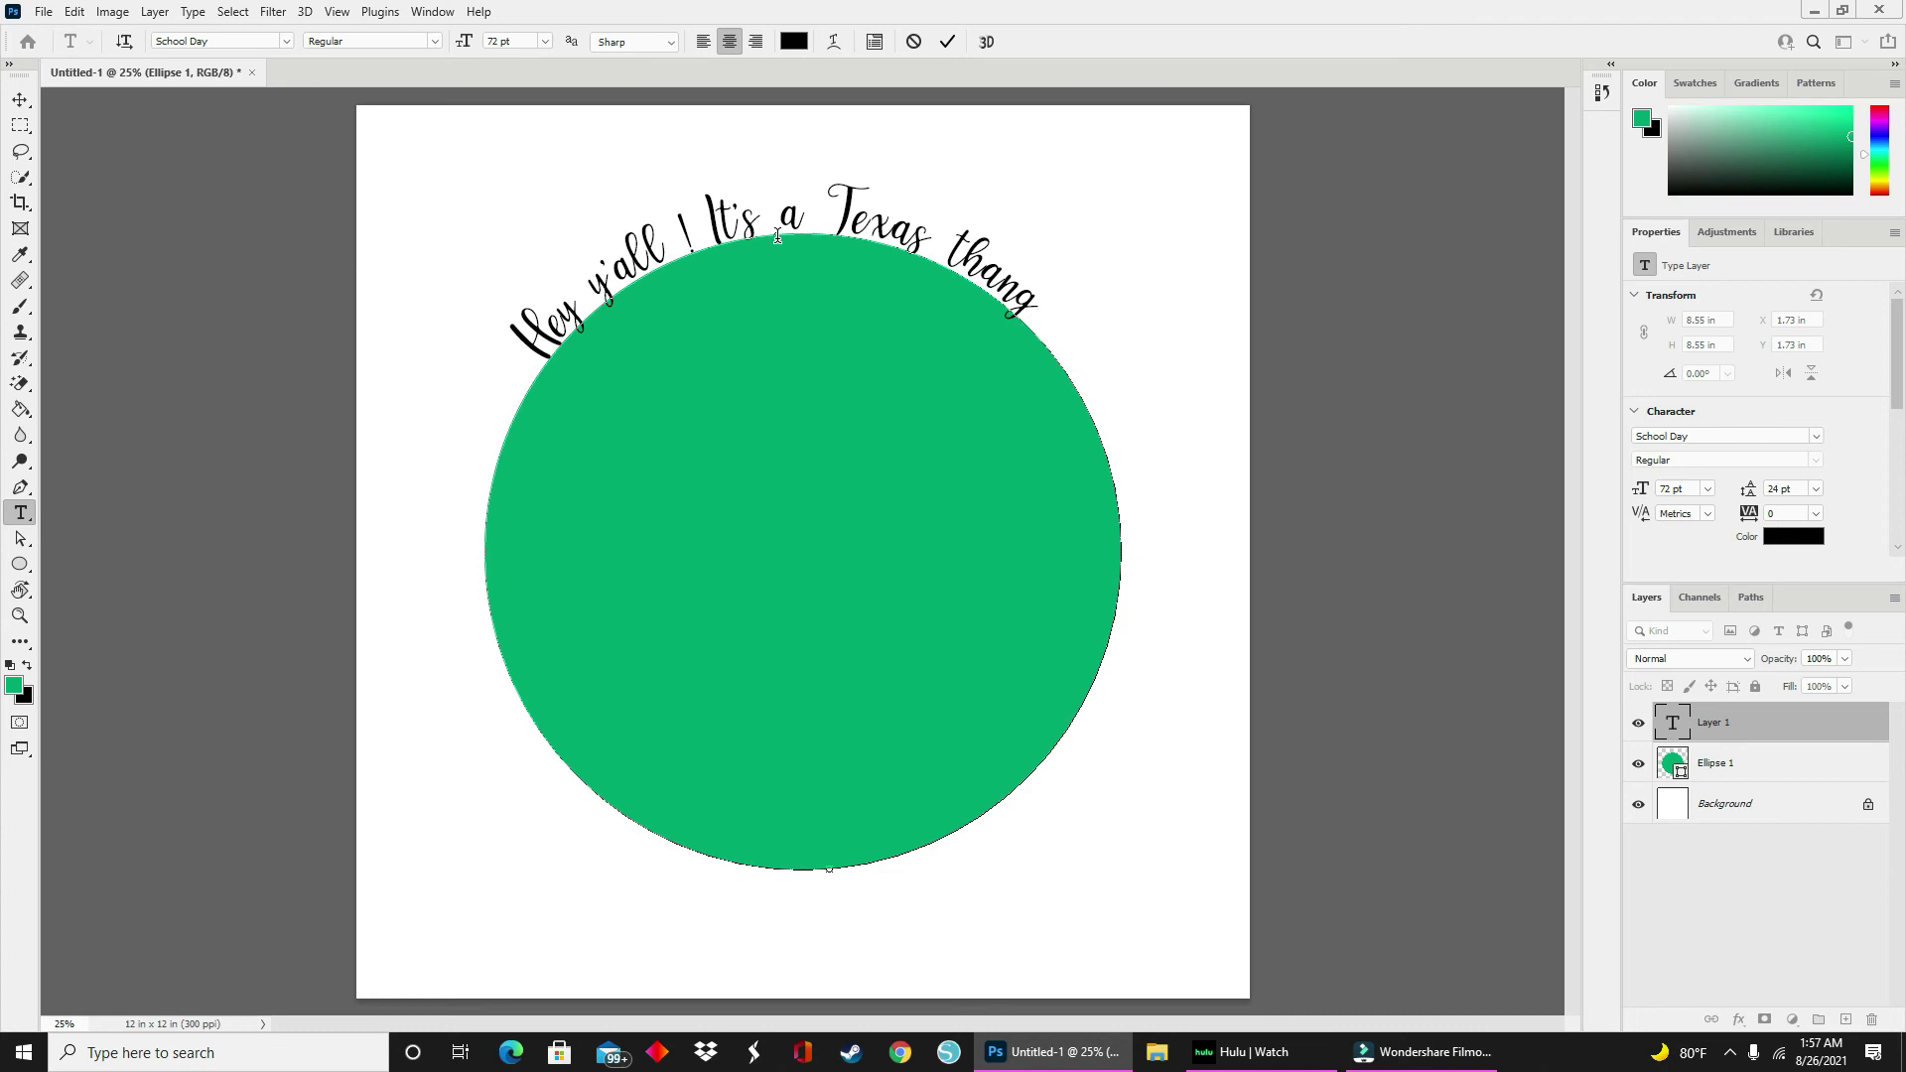
Commit the curved text layer, then hide and re-show the Ellipse 1 green circle
{"action": "left_click", "coordinate": [1643, 768]}
{"action": "left_click", "coordinate": [1640, 766]}
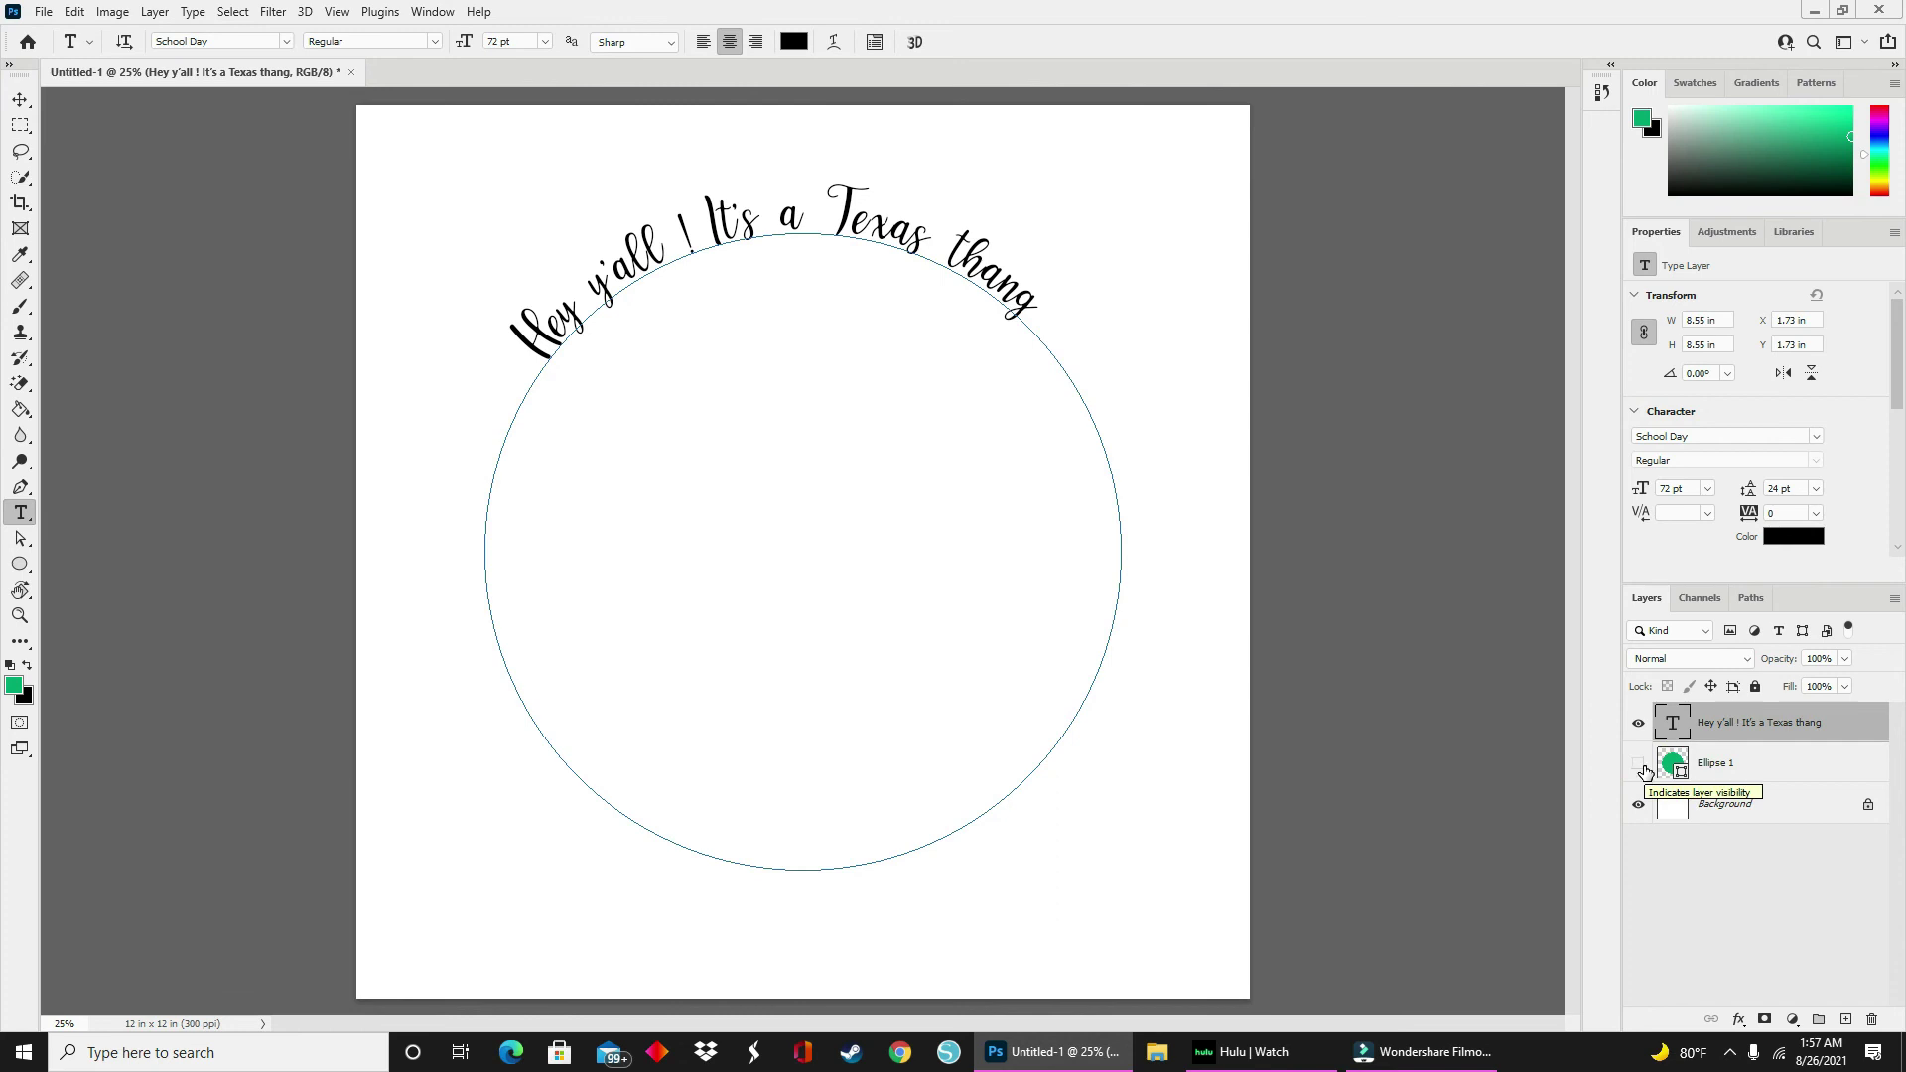
{"action": "left_click", "coordinate": [1705, 806]}
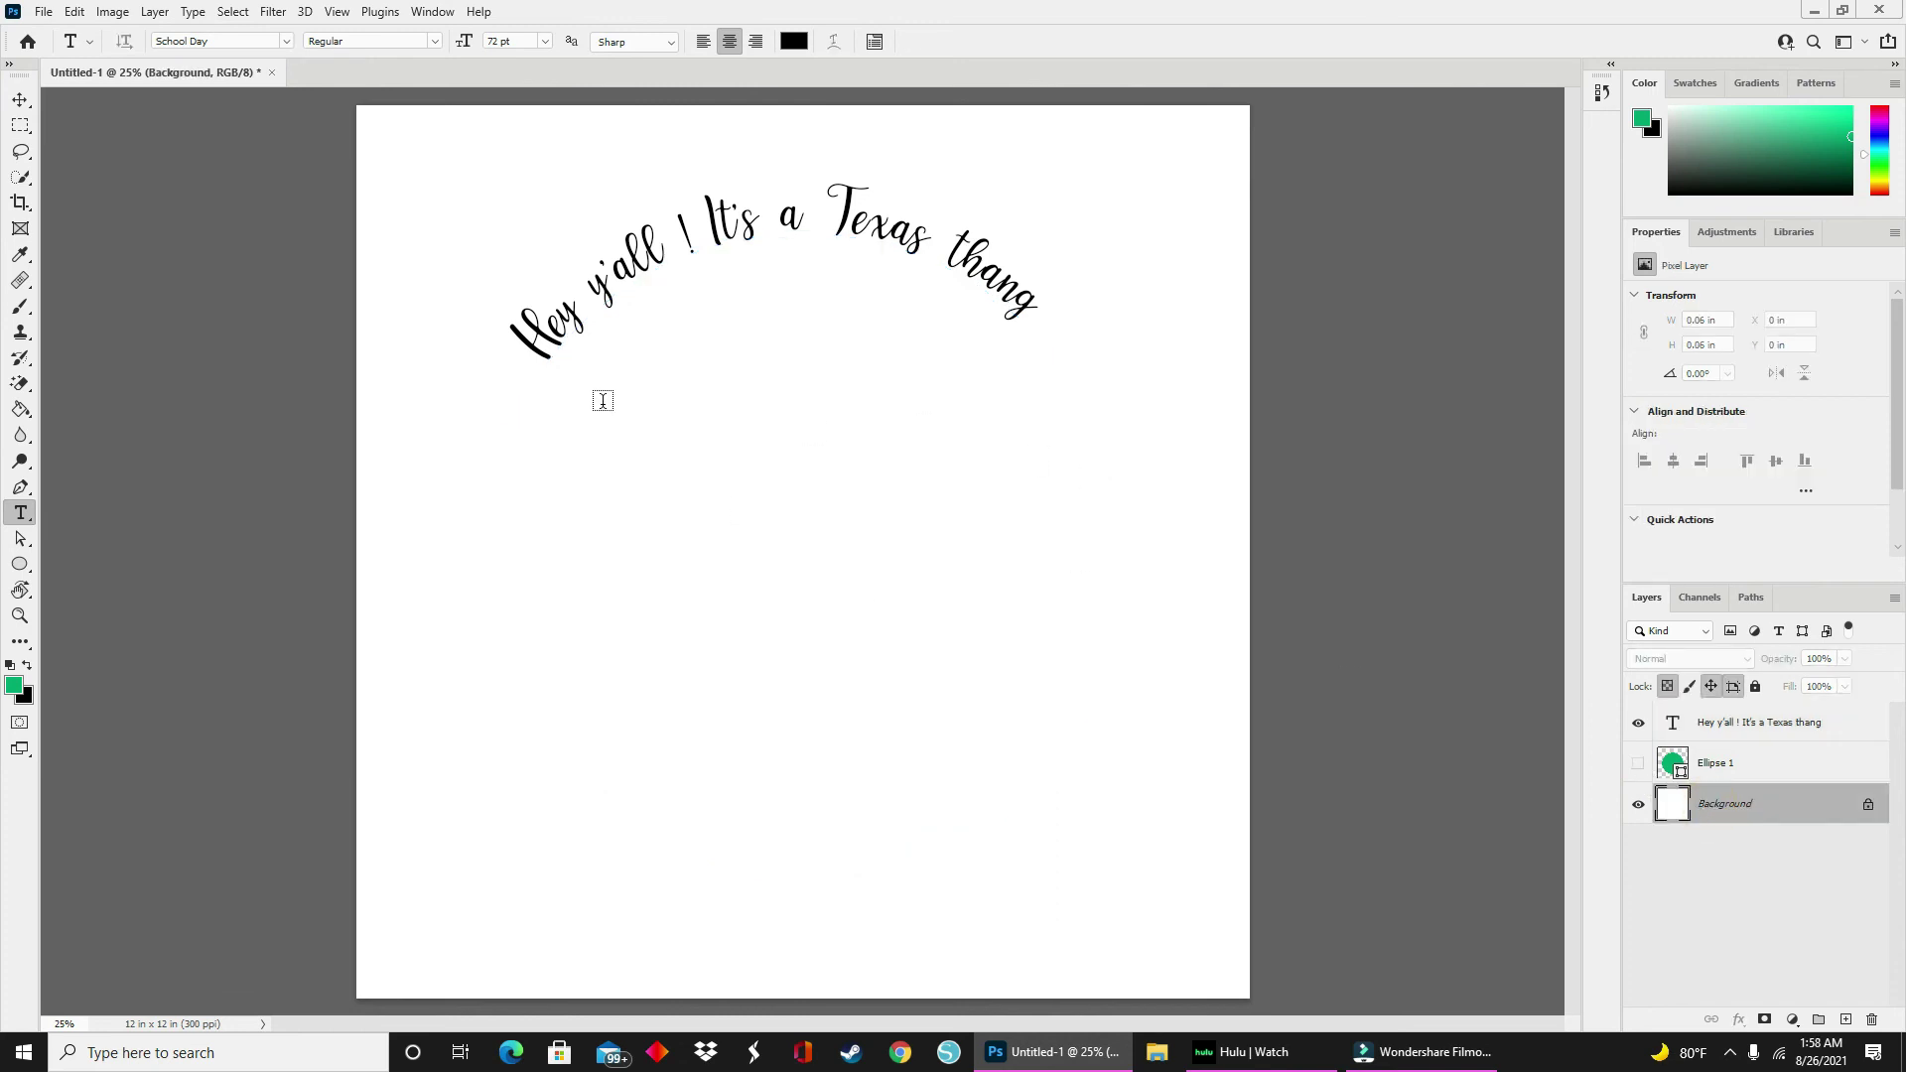
{"action": "left_click", "coordinate": [1638, 764]}
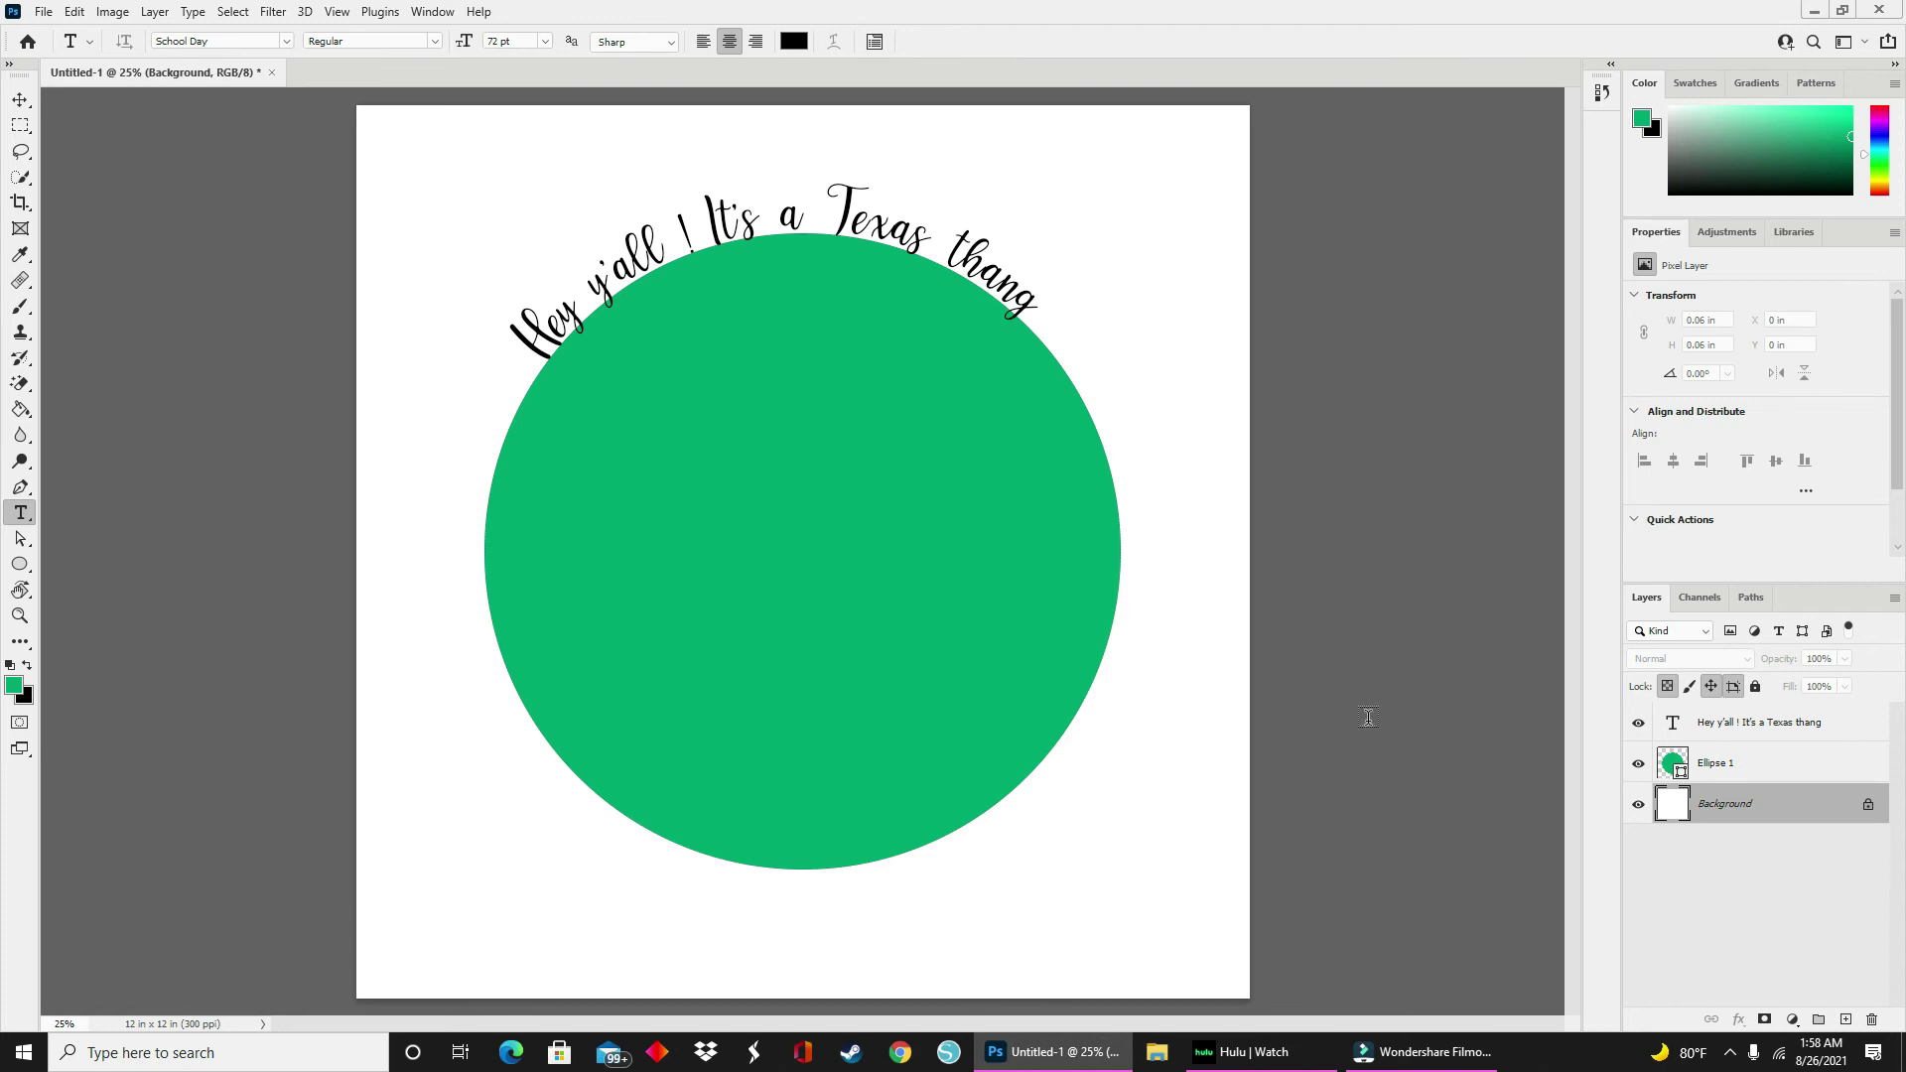
{"action": "left_click", "coordinate": [22, 544]}
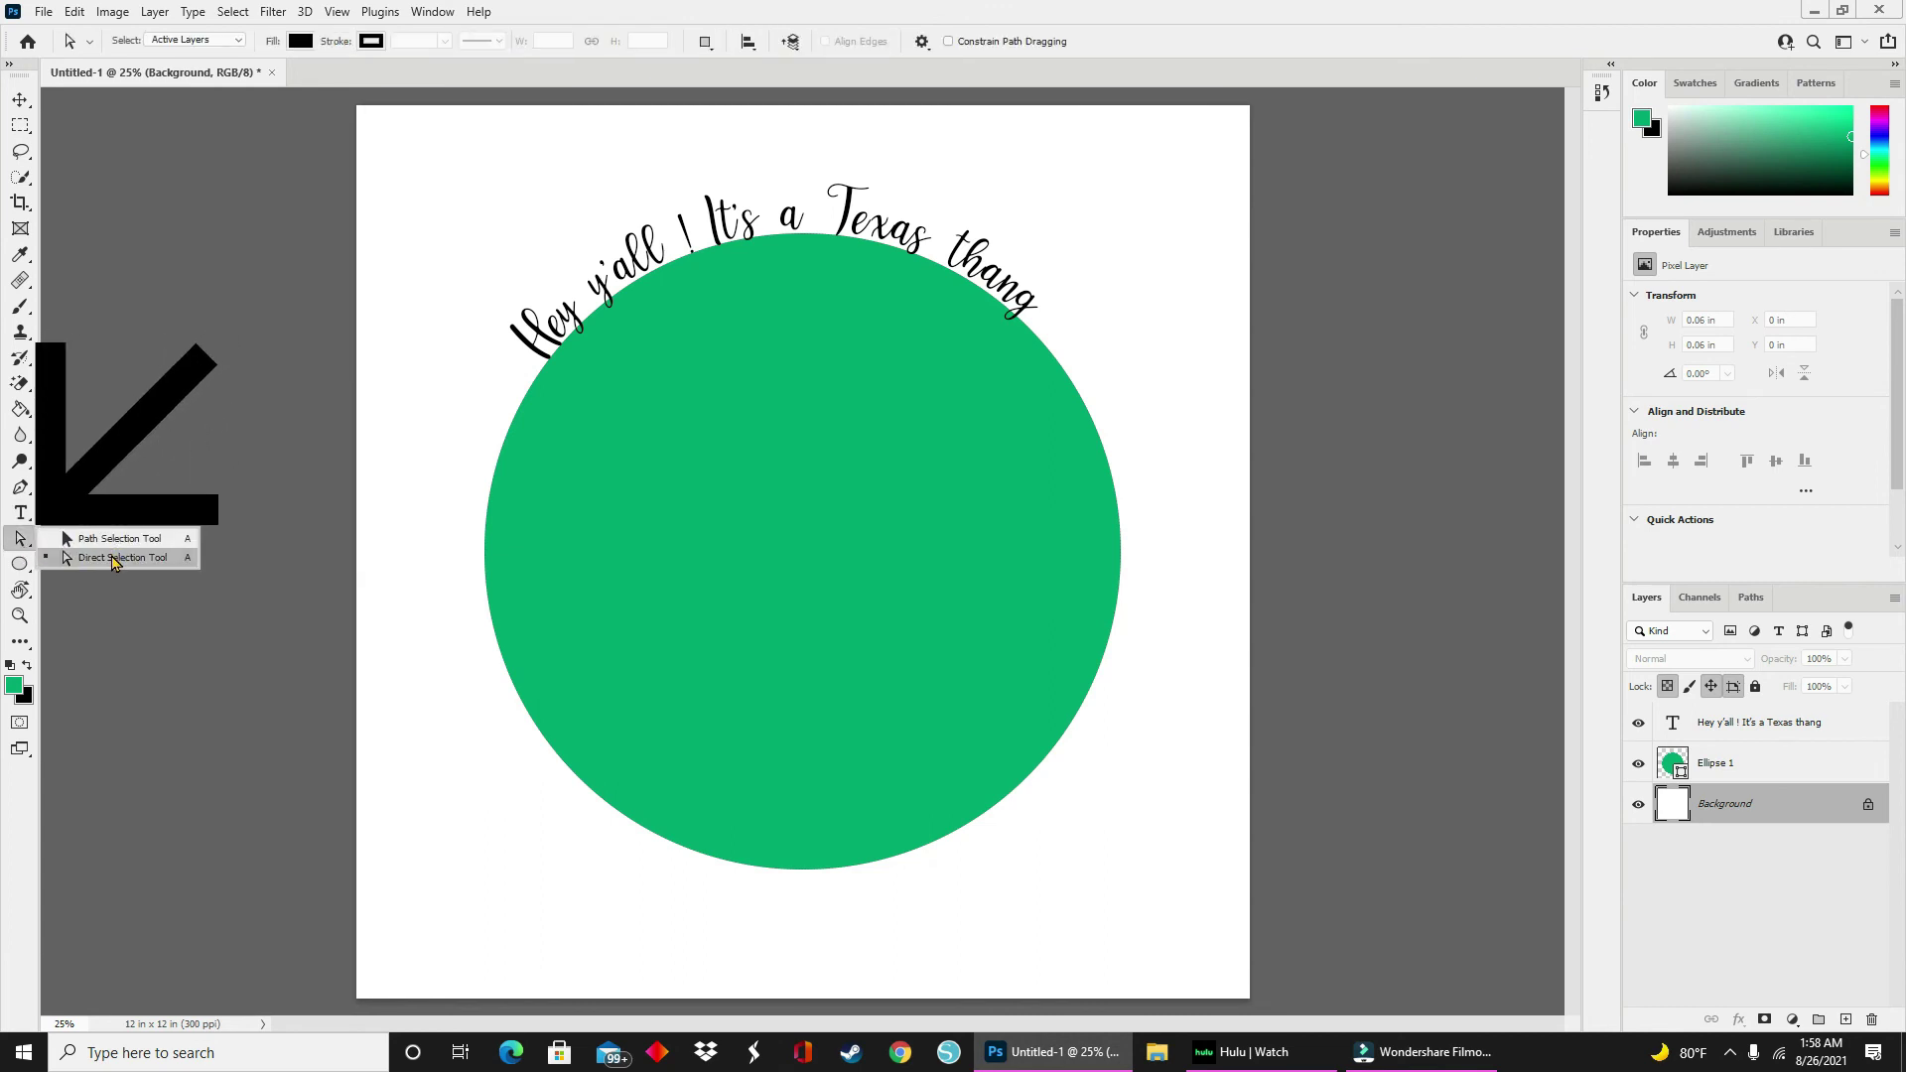
Use Direct Selection to drag the path text across the circle, upright along its bottom edge
{"action": "left_click", "coordinate": [114, 560]}
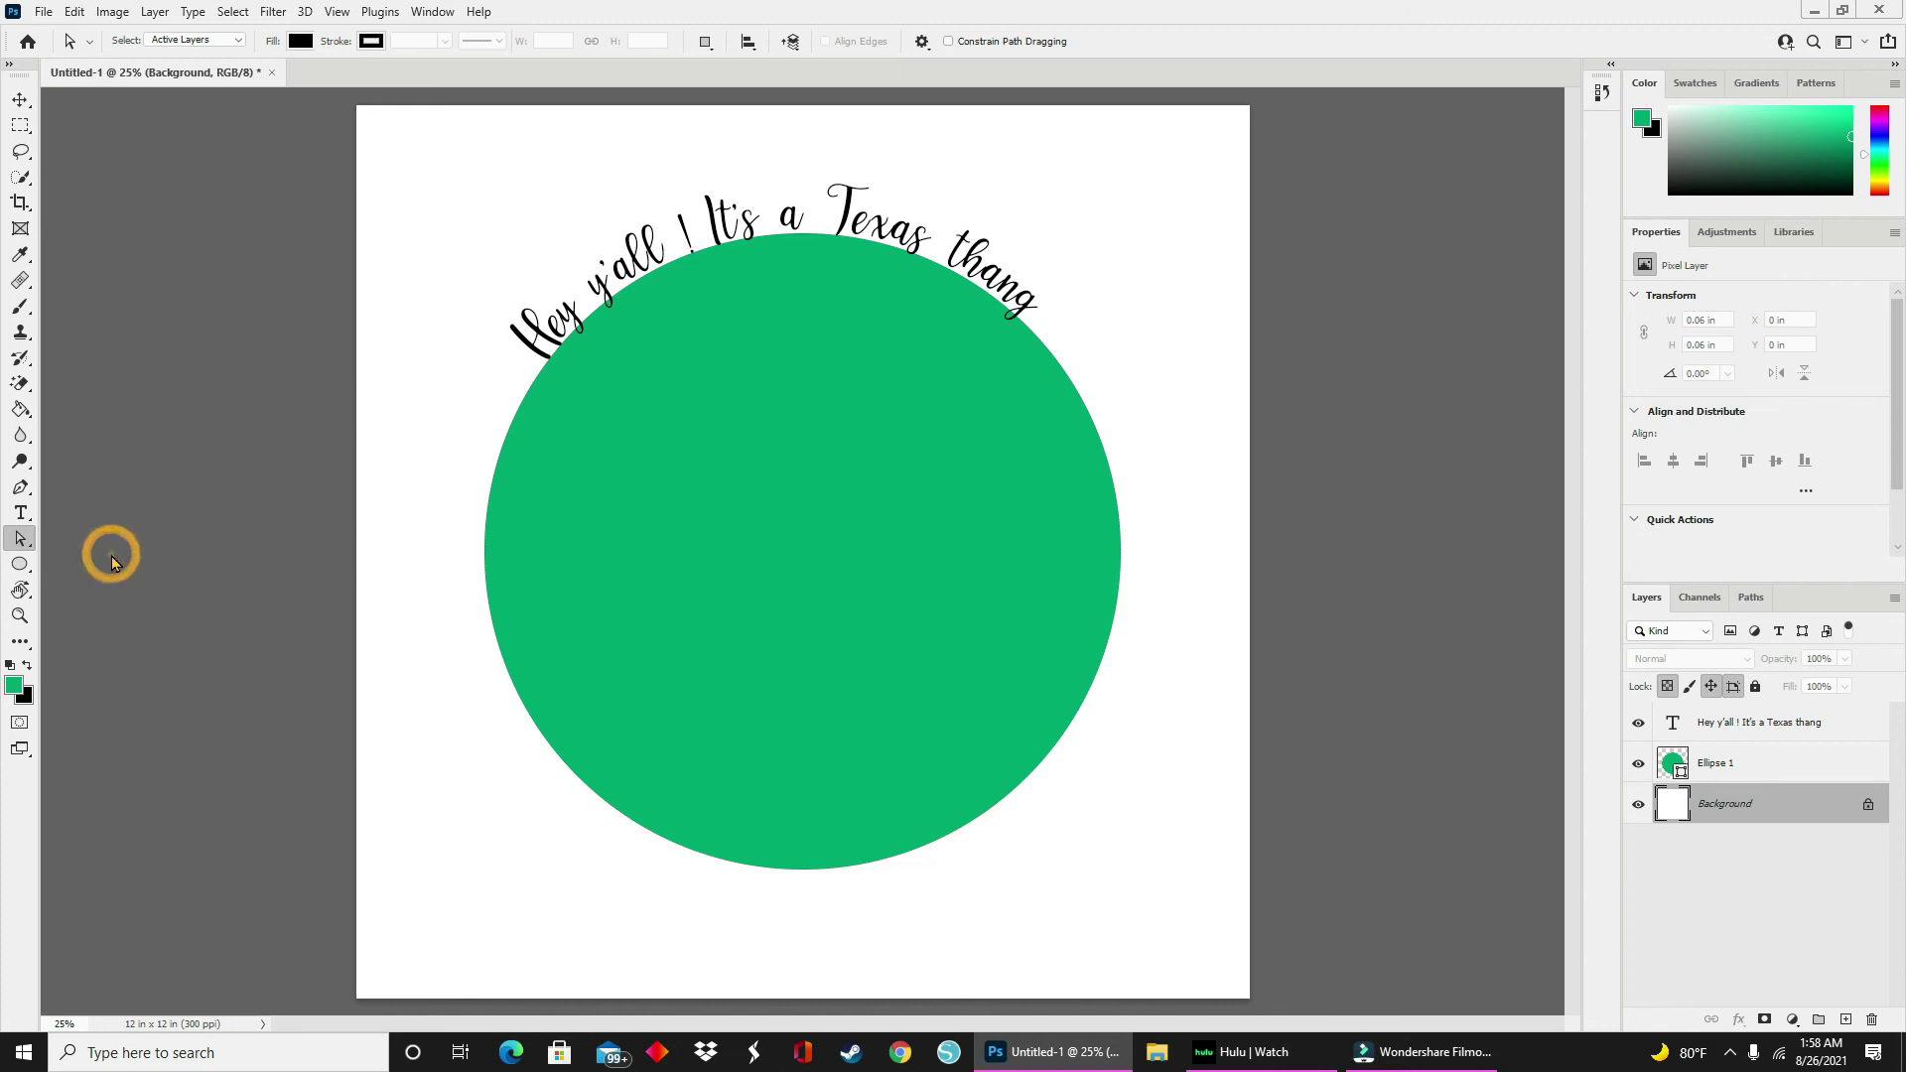
{"action": "left_click", "coordinate": [851, 226]}
{"action": "left_click_drag", "start_coordinate": [851, 253], "coordinate": [1120, 494]}
{"action": "left_click_drag", "start_coordinate": [1073, 373], "coordinate": [1012, 319]}
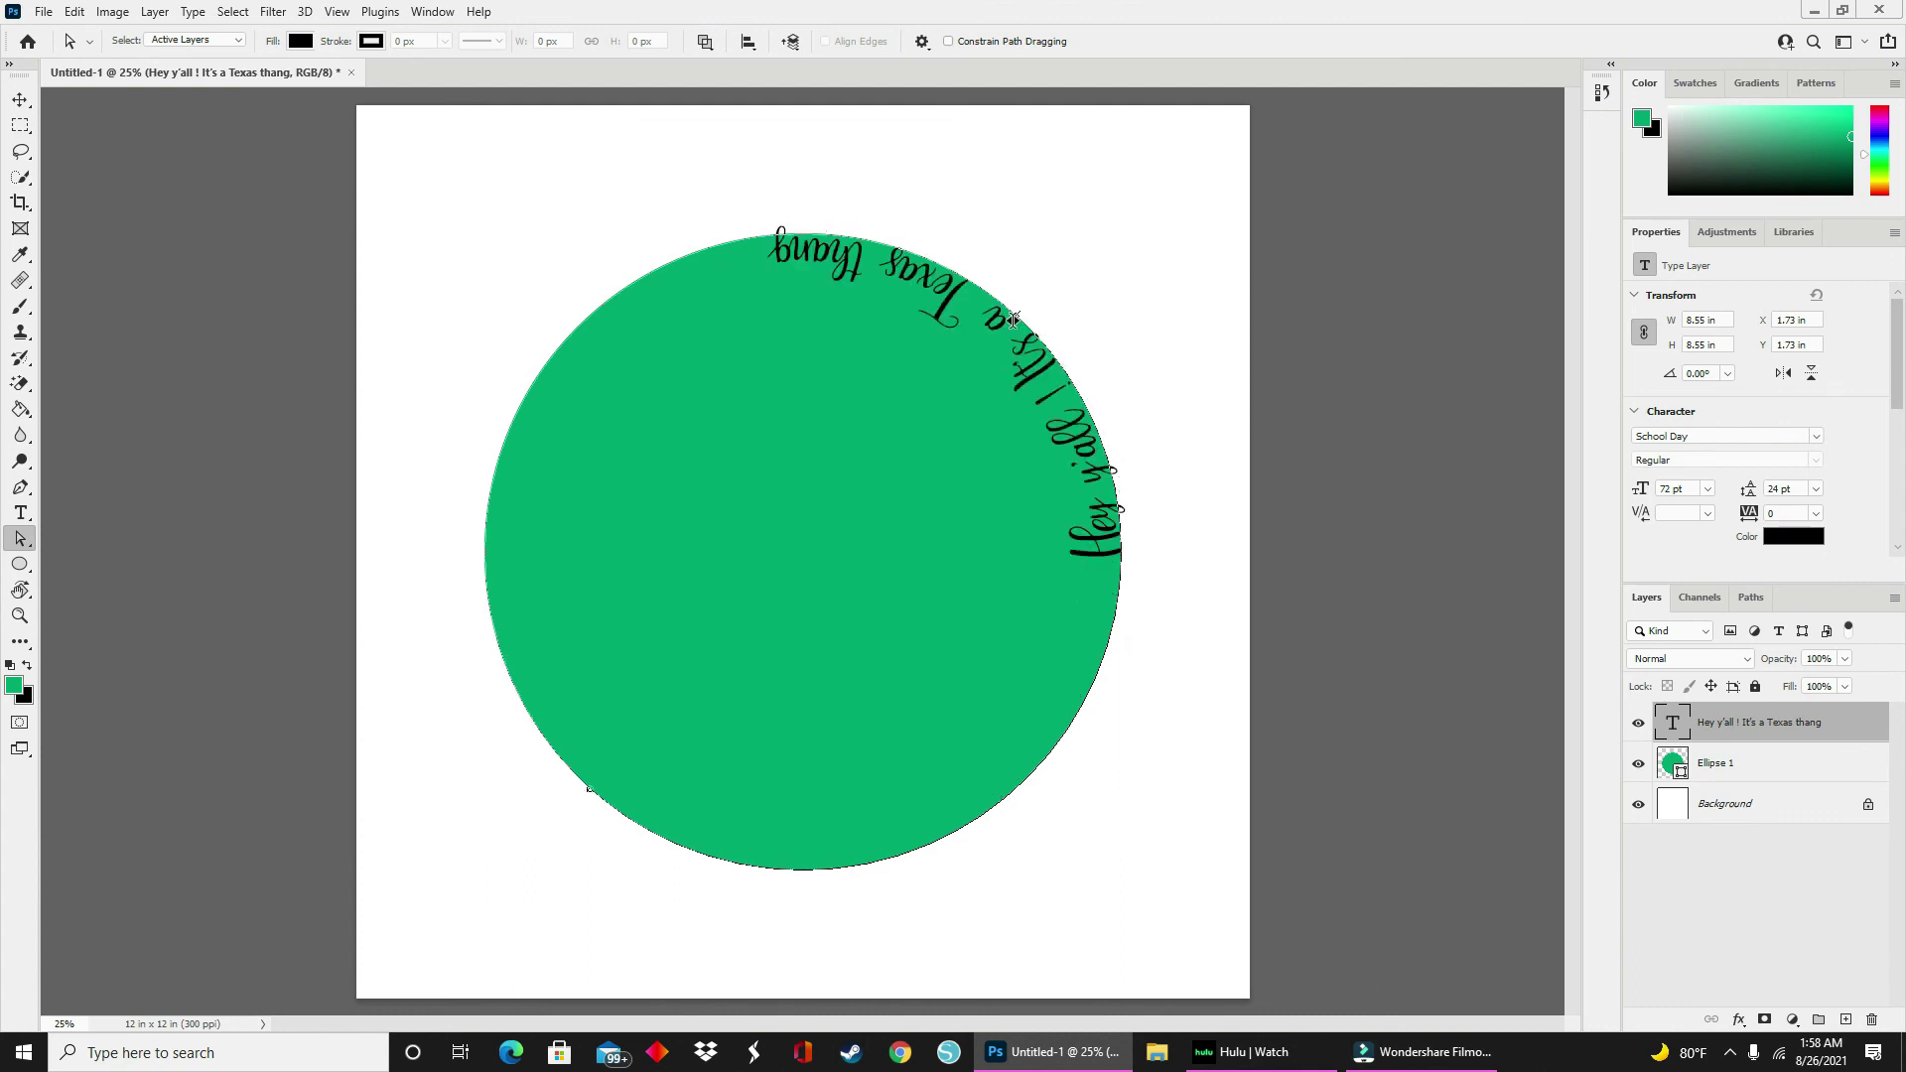
{"action": "left_click_drag", "start_coordinate": [552, 354], "coordinate": [832, 820]}
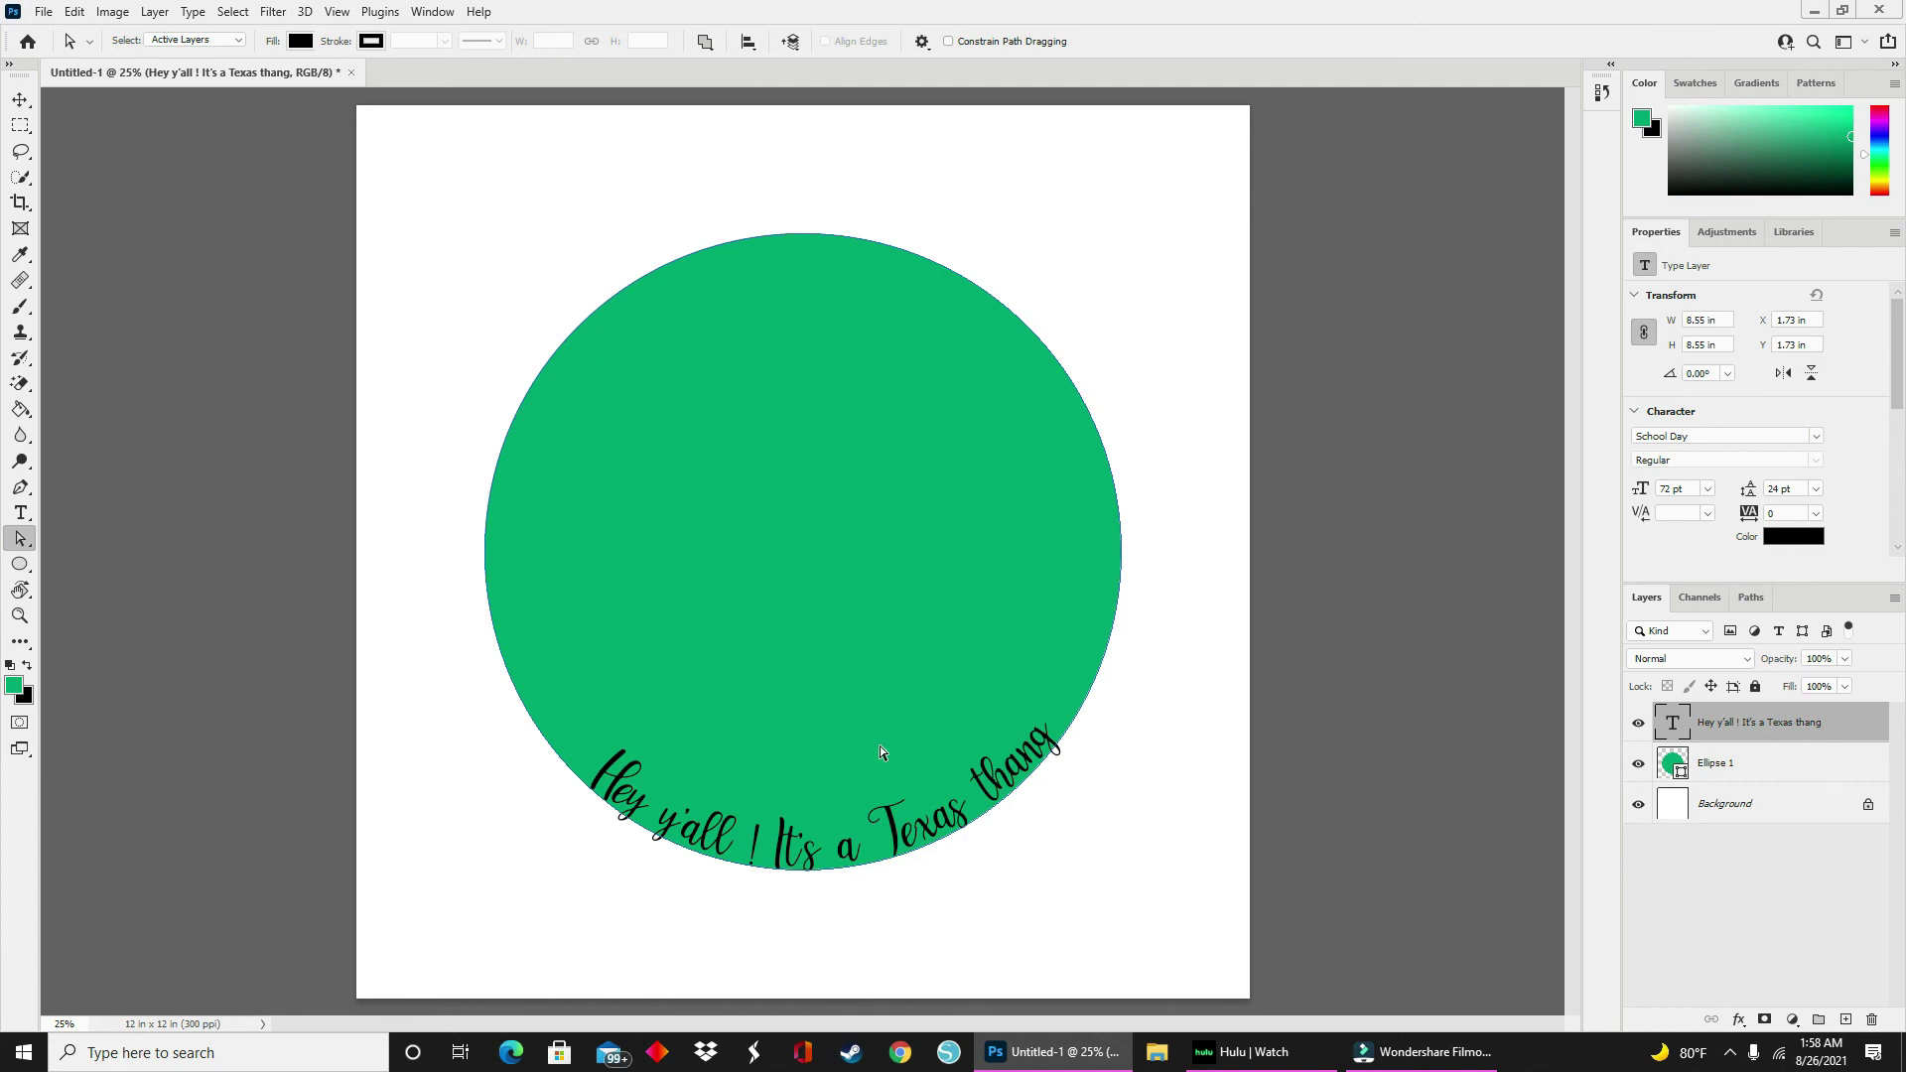
Turn off Ellipse 1's visibility so only the curved script text shows on white
{"action": "left_click", "coordinate": [1637, 764]}
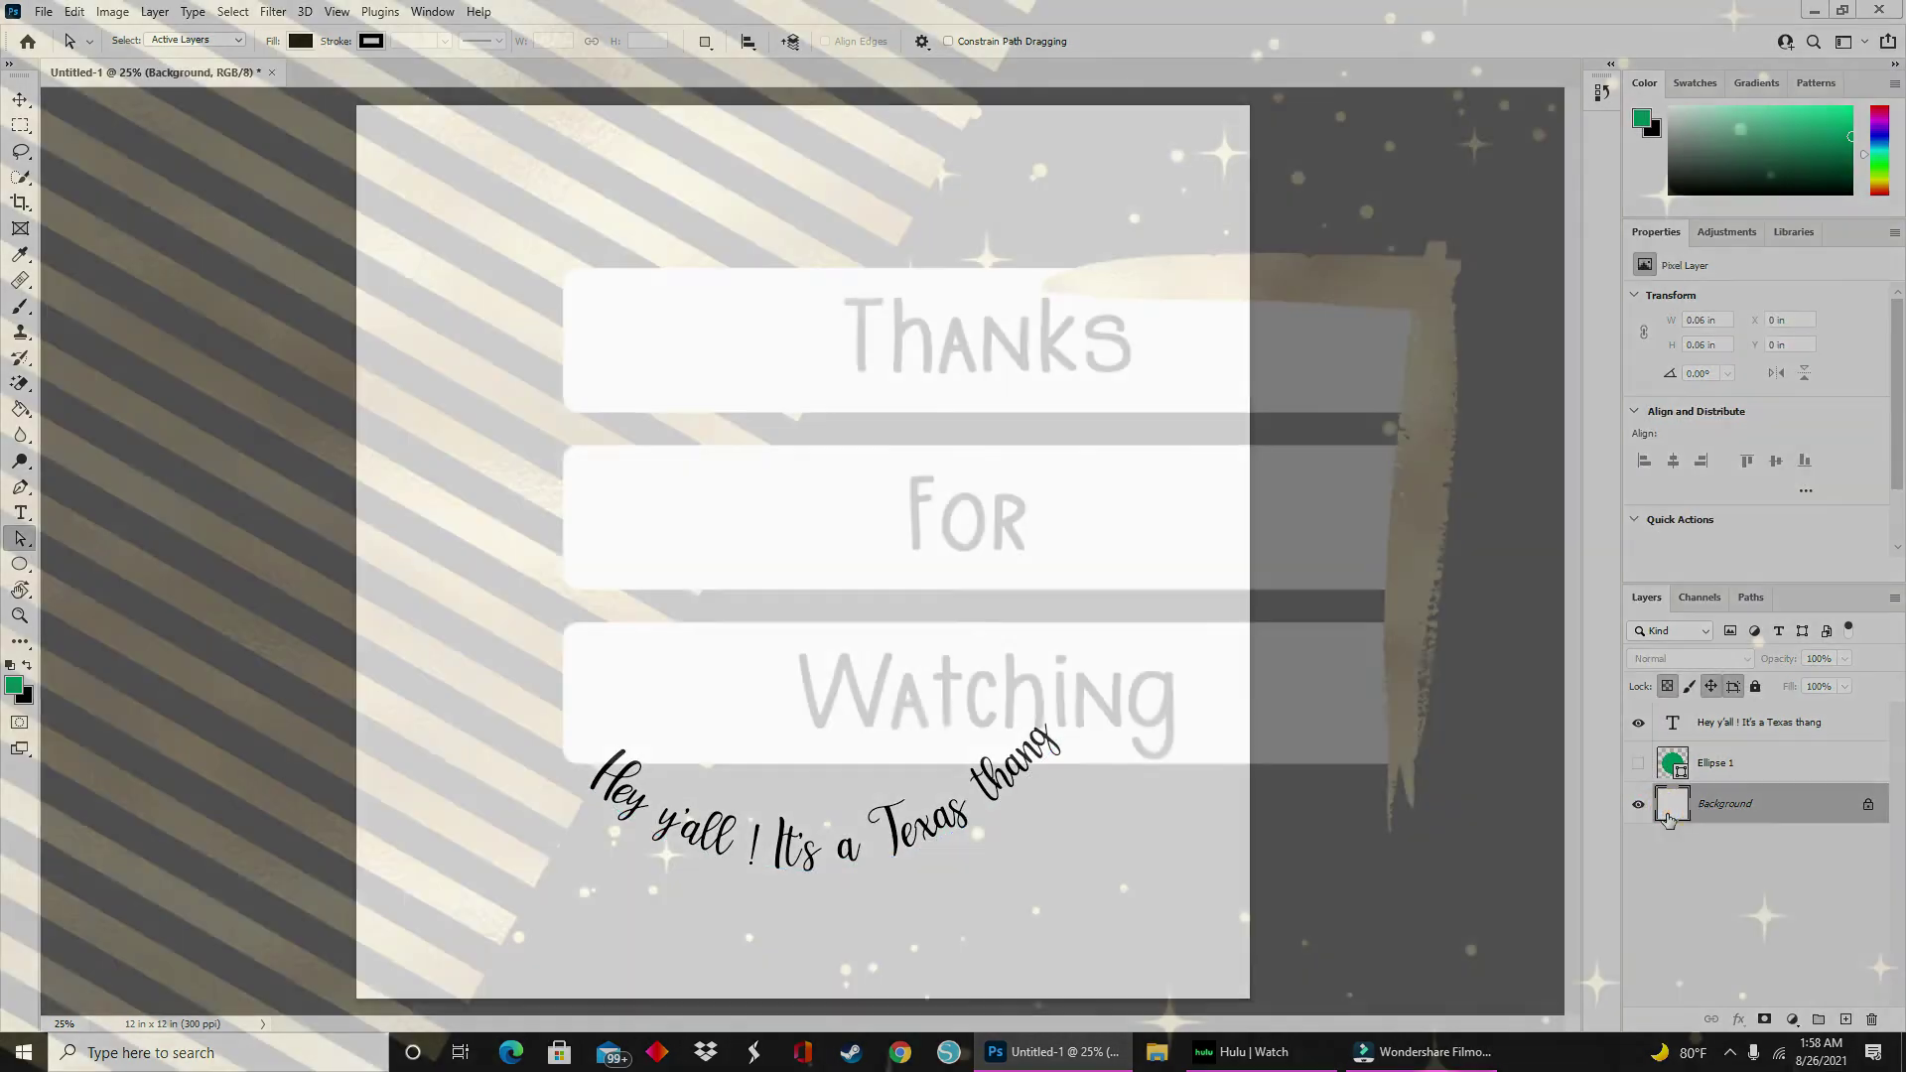